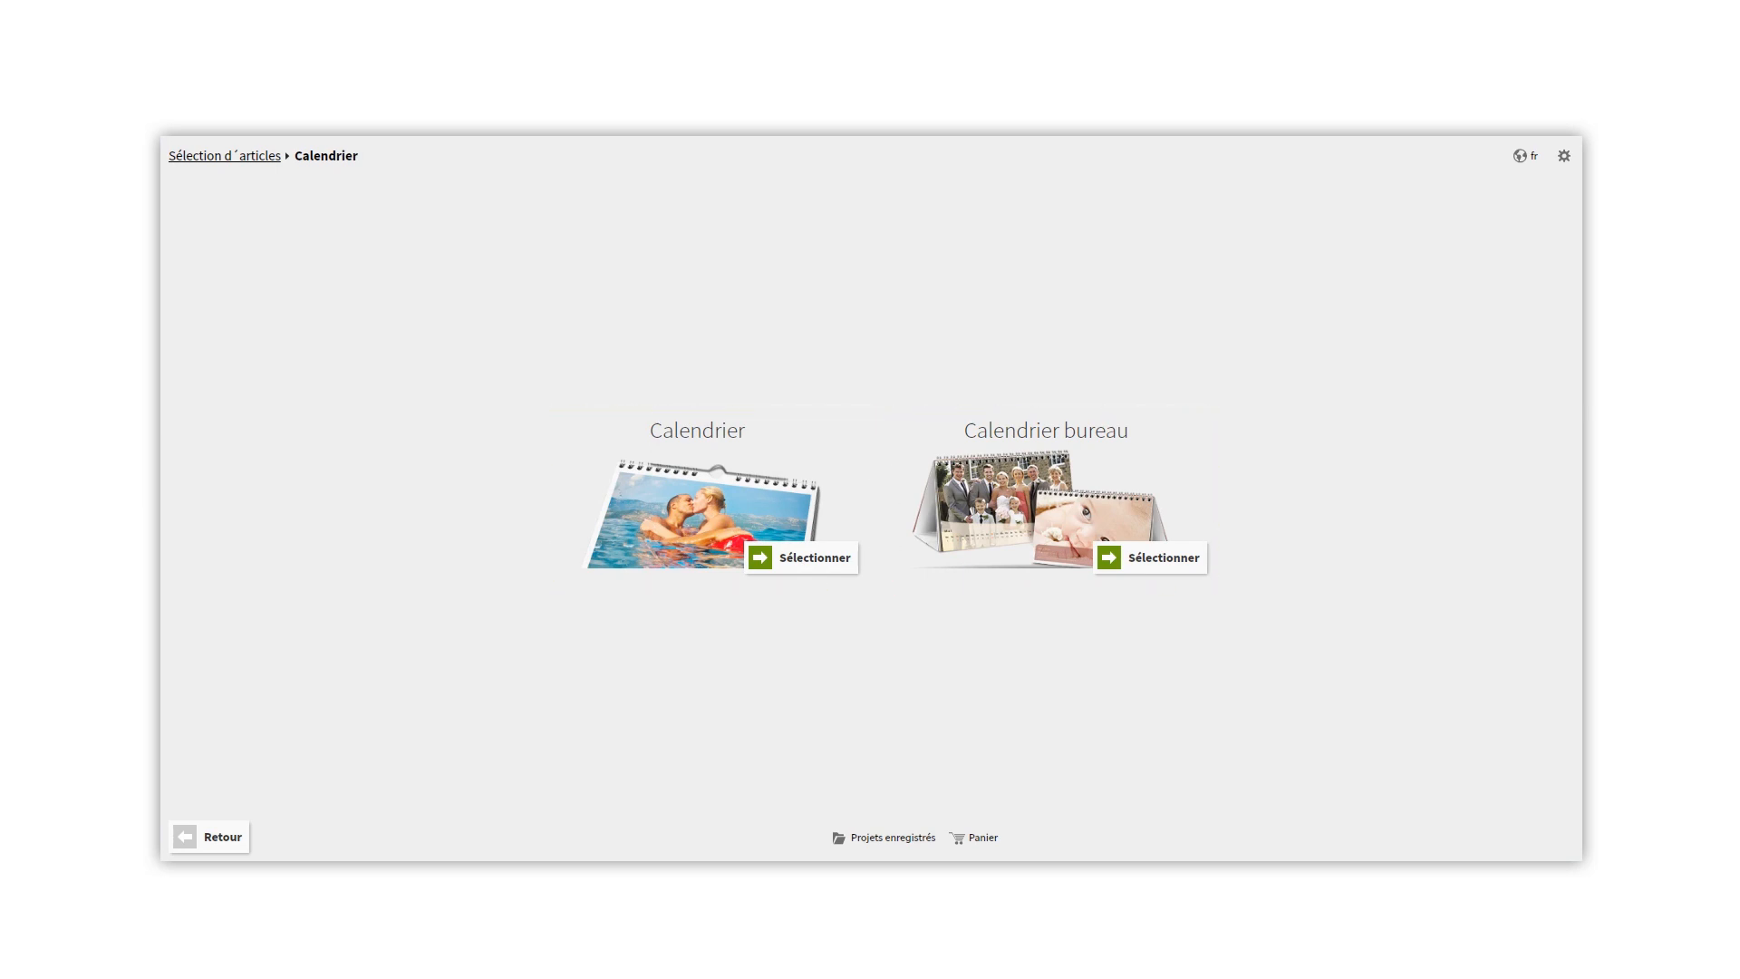
- Select the Calendrier product and create it as 45 x 30, haute brillance, with simple date display and calendrier mensuel type
left_click(797, 556)
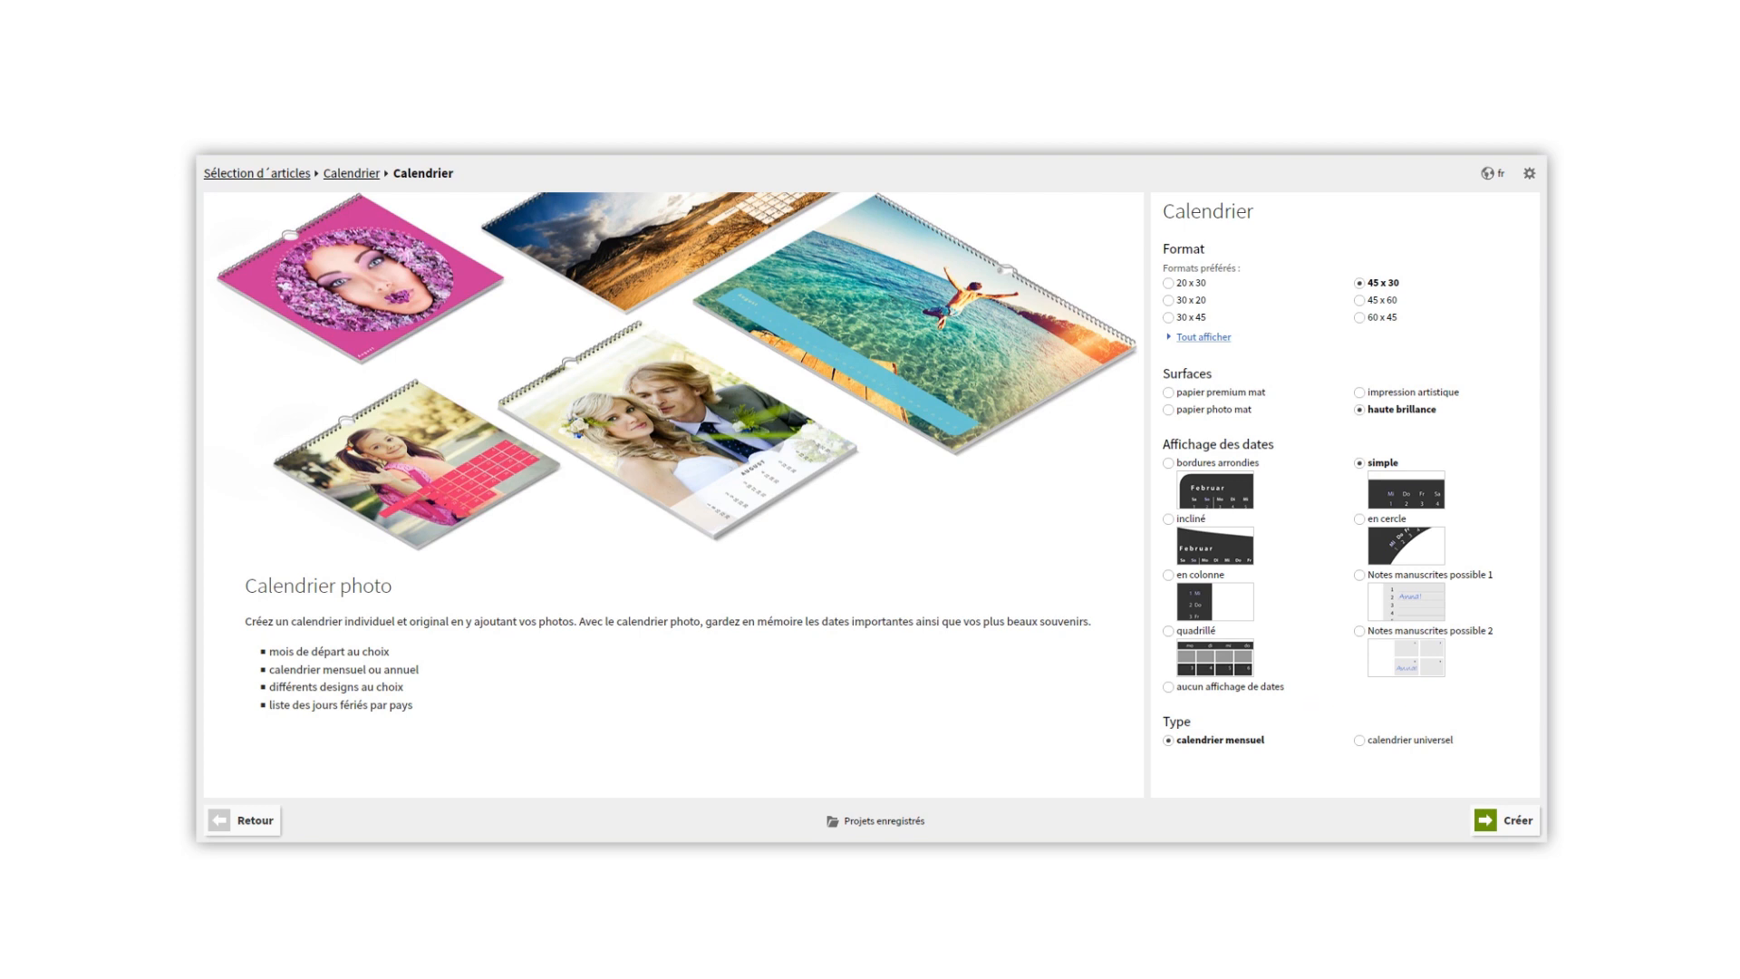
left_click(1516, 823)
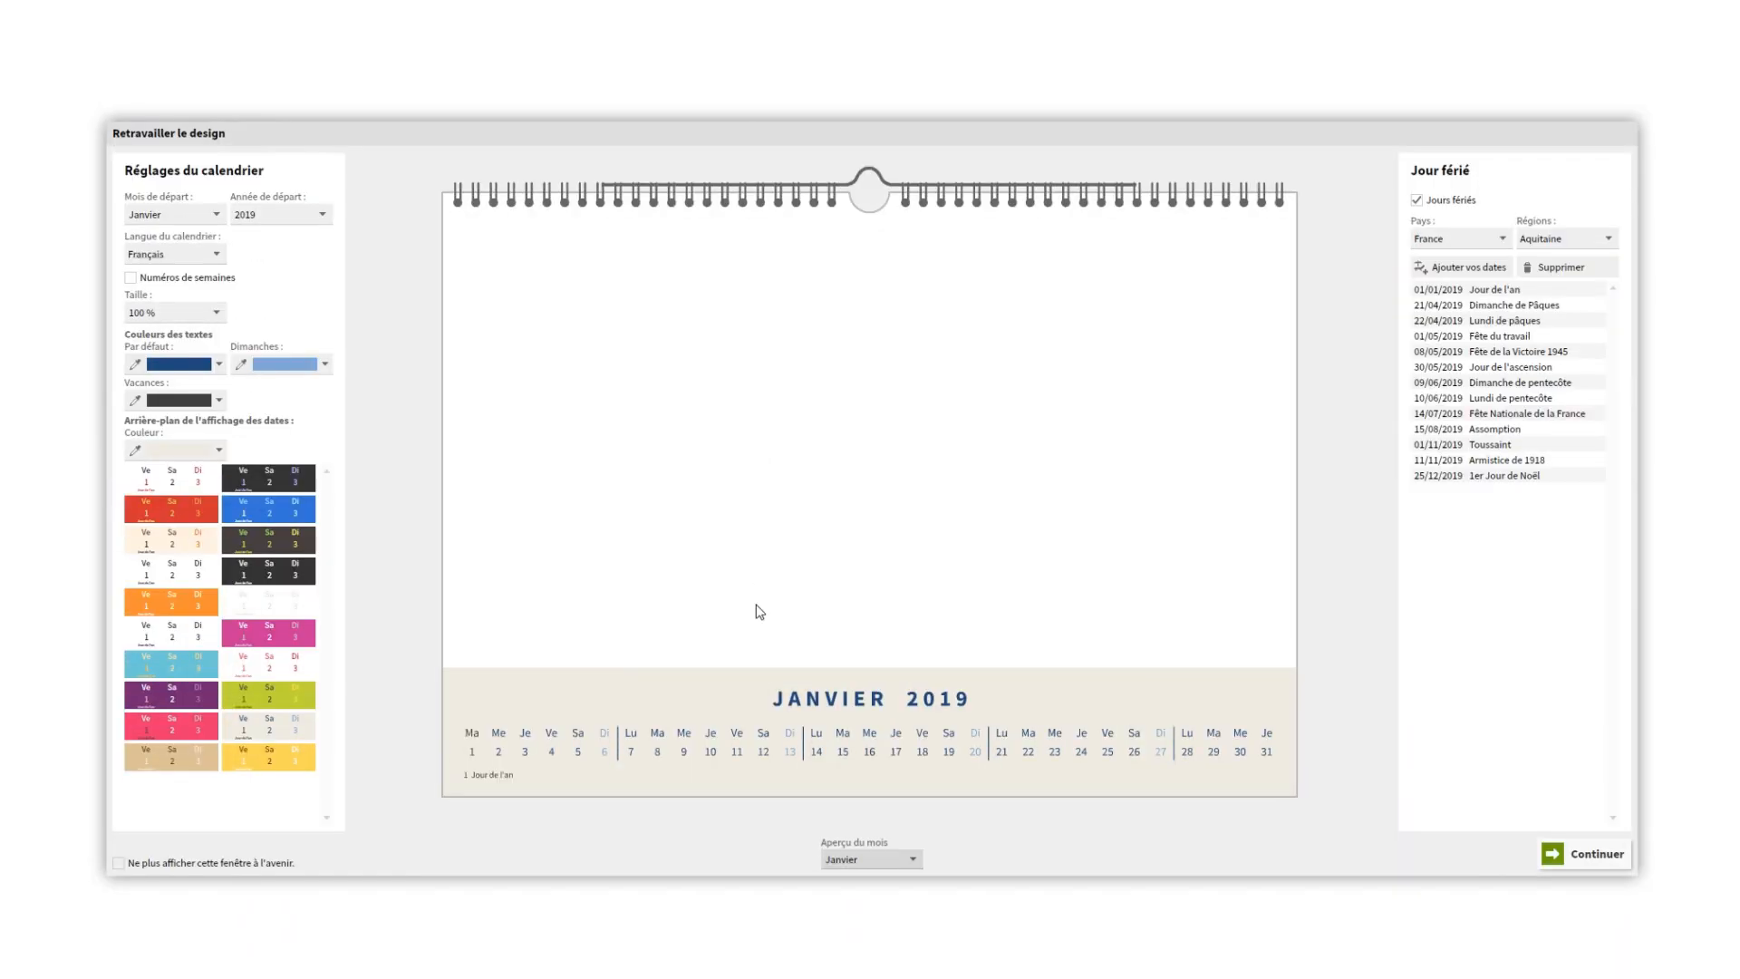
- Look through the calendar's start month, start year, language, week-number and size options
left_click(206, 214)
left_click(206, 214)
left_click(319, 214)
left_click(319, 215)
left_click(219, 255)
left_click(220, 255)
left_click(131, 278)
left_click(130, 278)
left_click(219, 313)
mouse_move(209, 334)
left_mouse_down()
mouse_move(171, 334)
mouse_move(230, 335)
mouse_move(201, 338)
left_mouse_up()
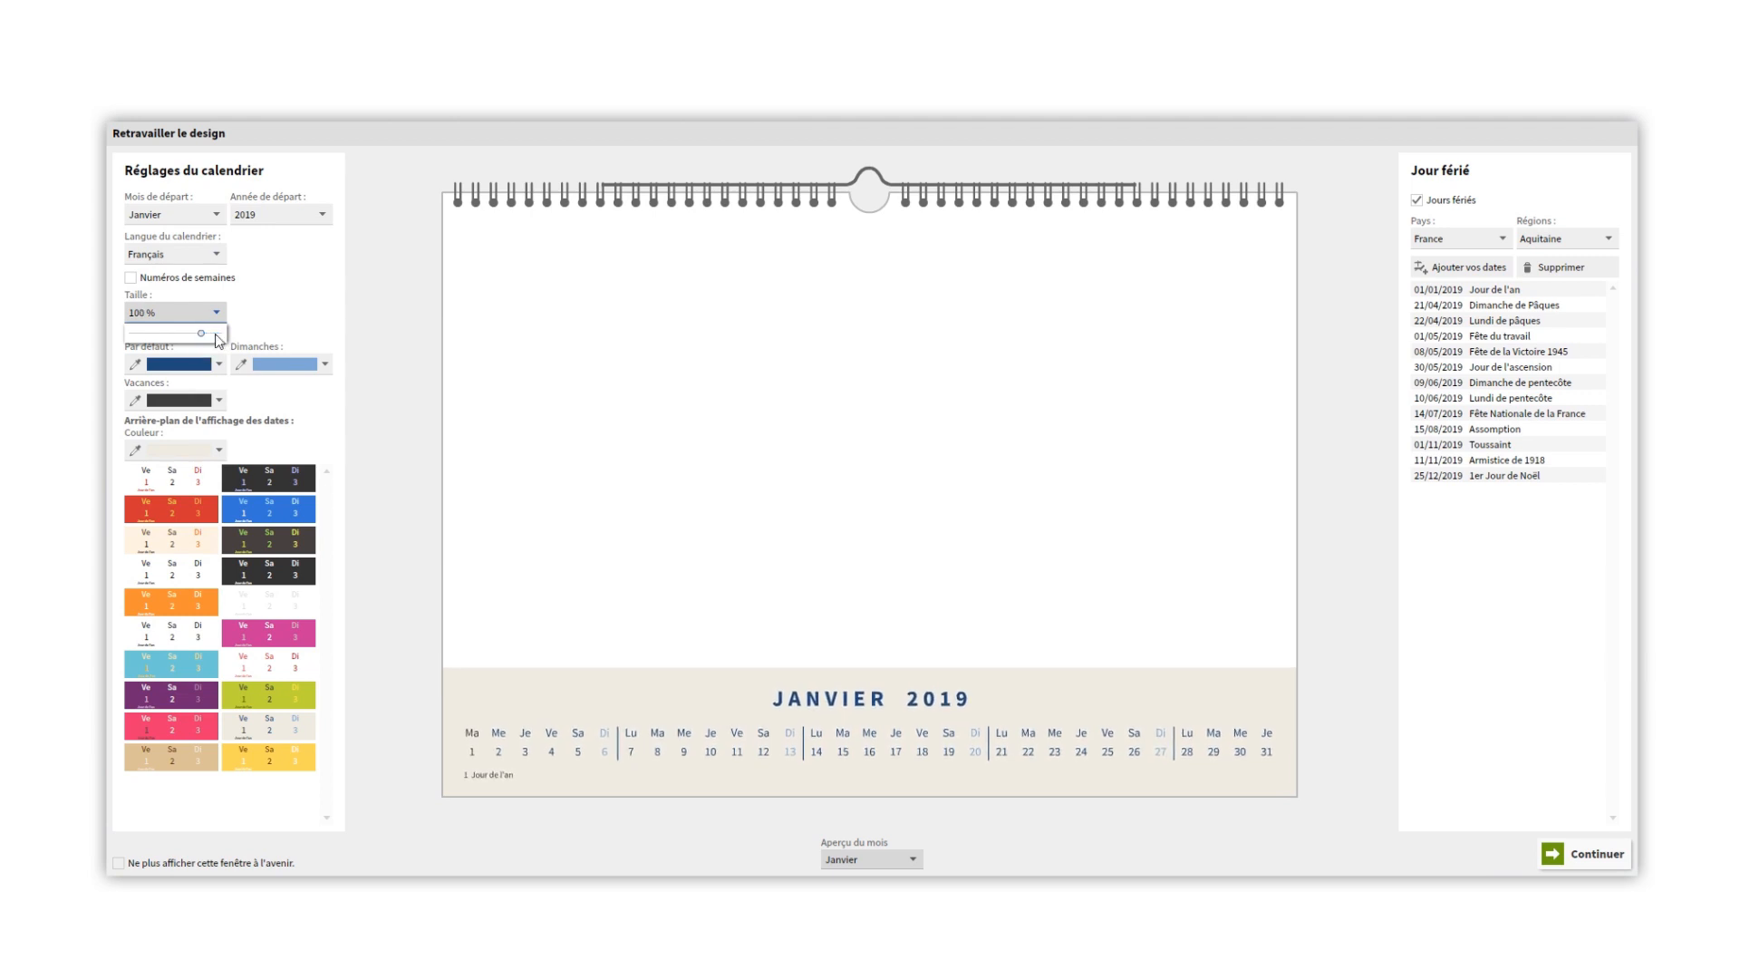
left_click(295, 319)
- Apply the purple colour scheme to the date display and set the Sunday text colour to orange
left_click(207, 700)
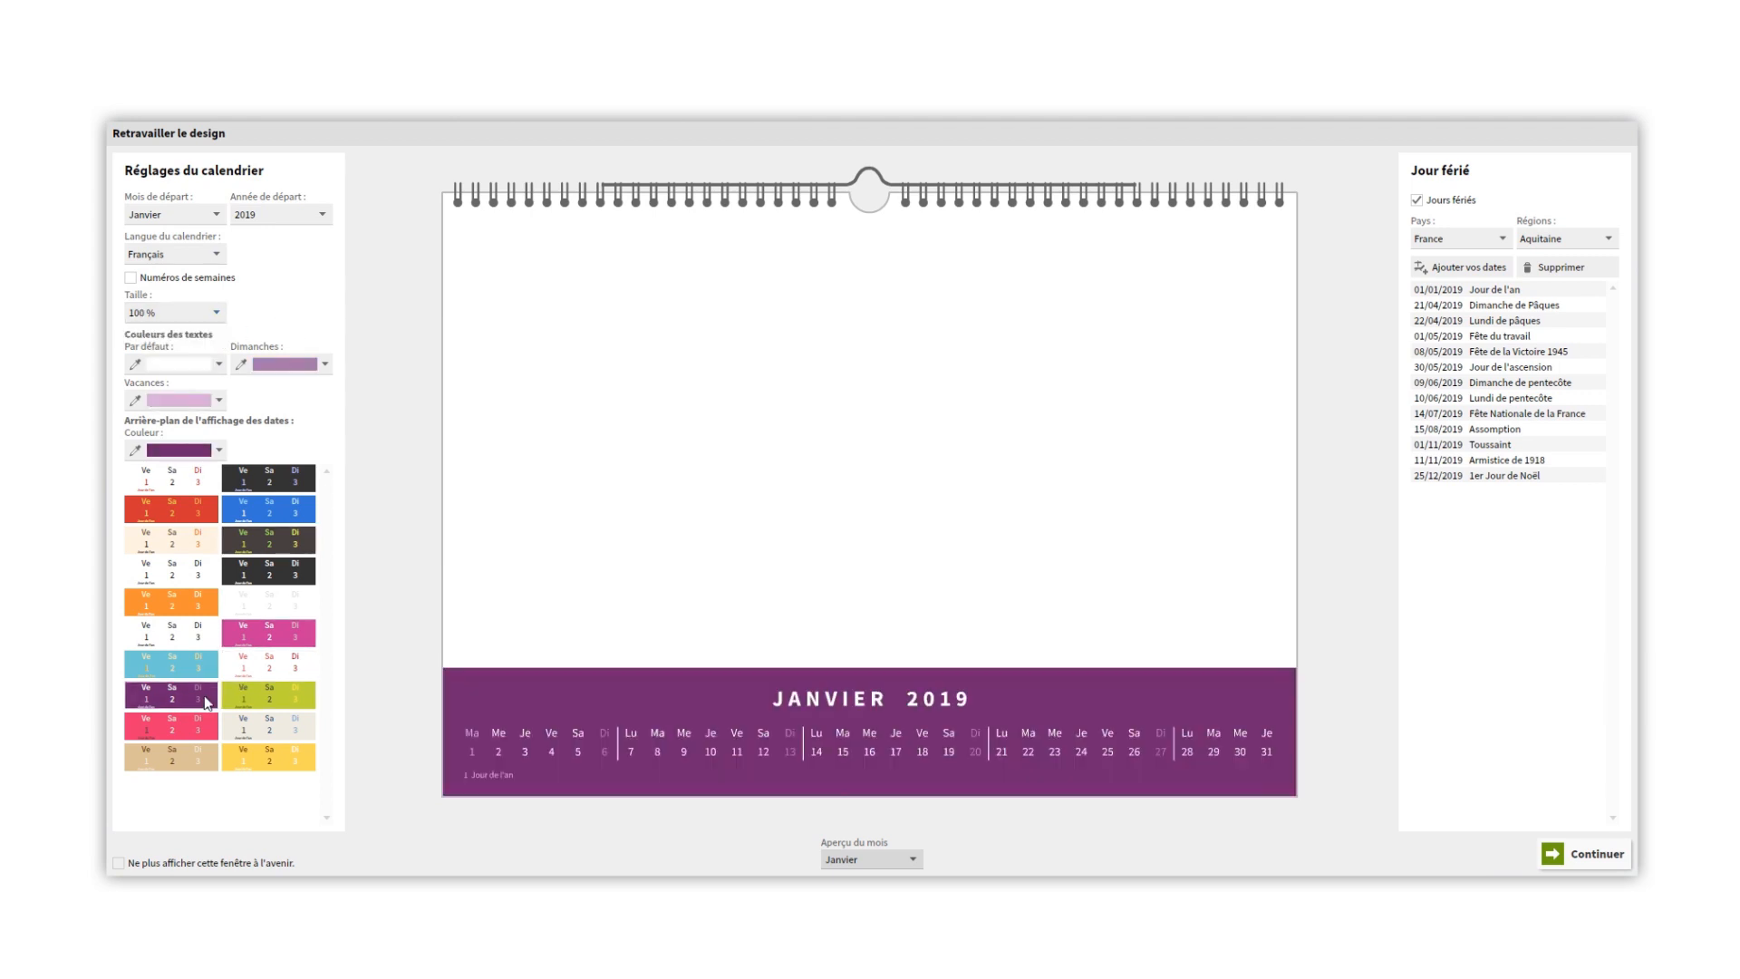
left_click(326, 364)
left_click(374, 395)
- Add a holiday named "l'anniversaire de maman" on 10/01/2019 and delete it from the holiday list again
left_click(1417, 200)
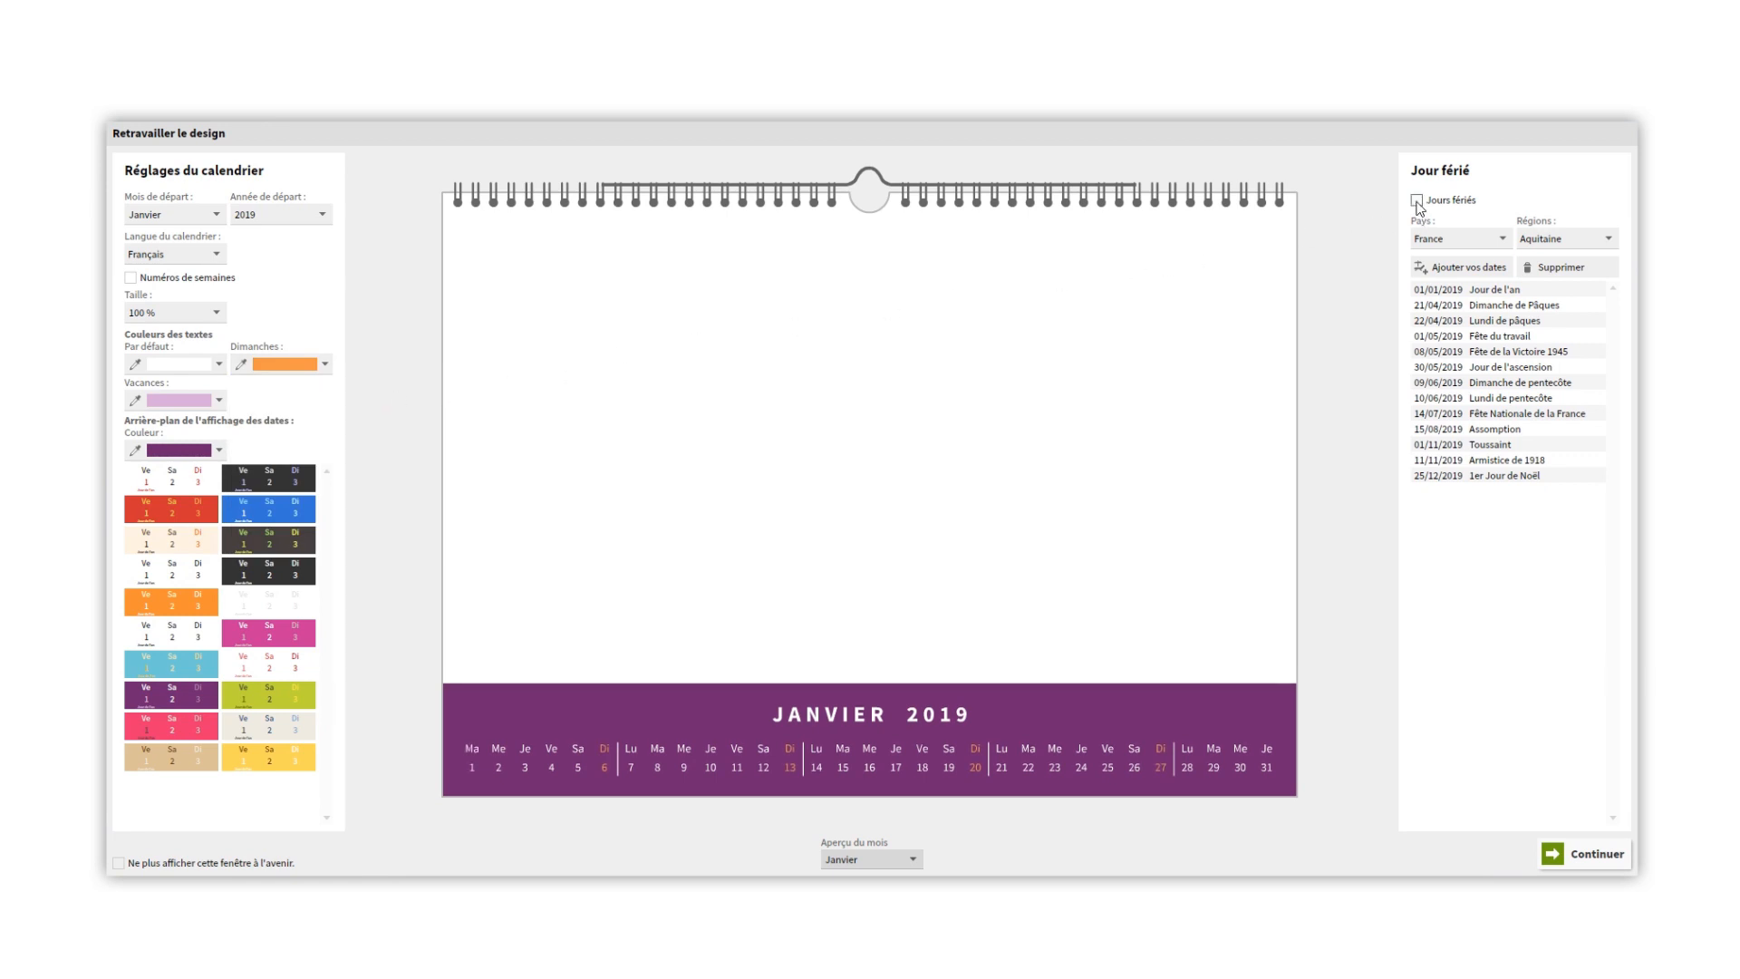
left_click(1417, 200)
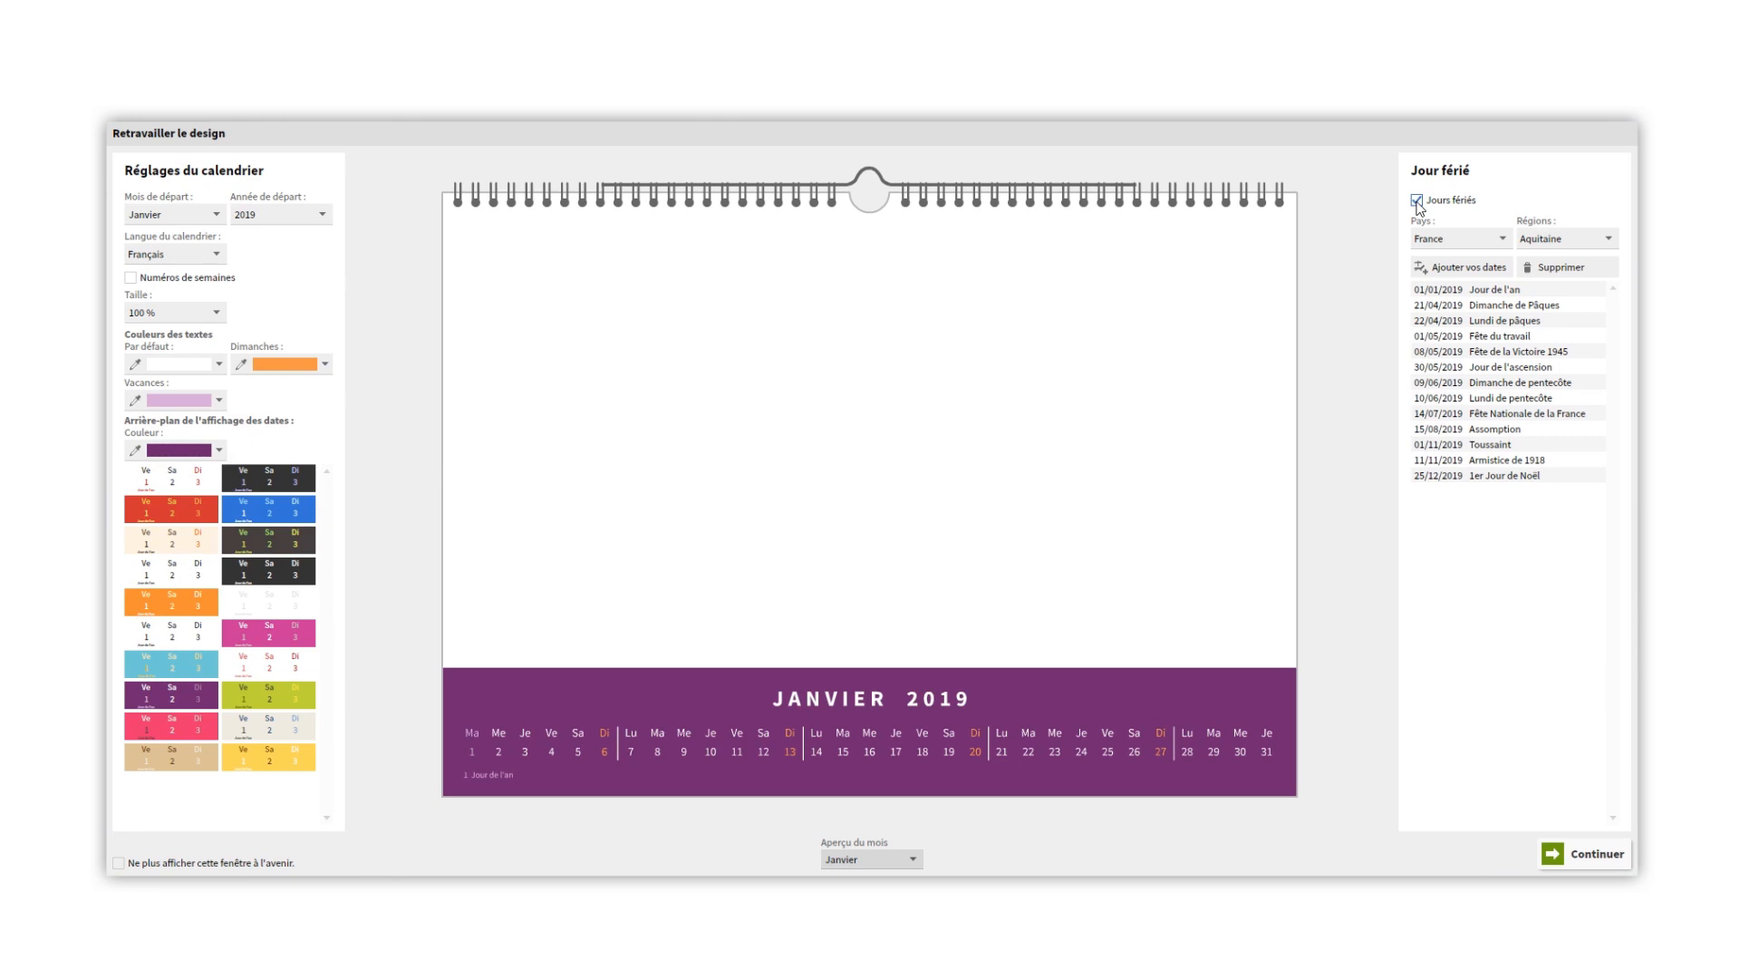
left_click(1450, 269)
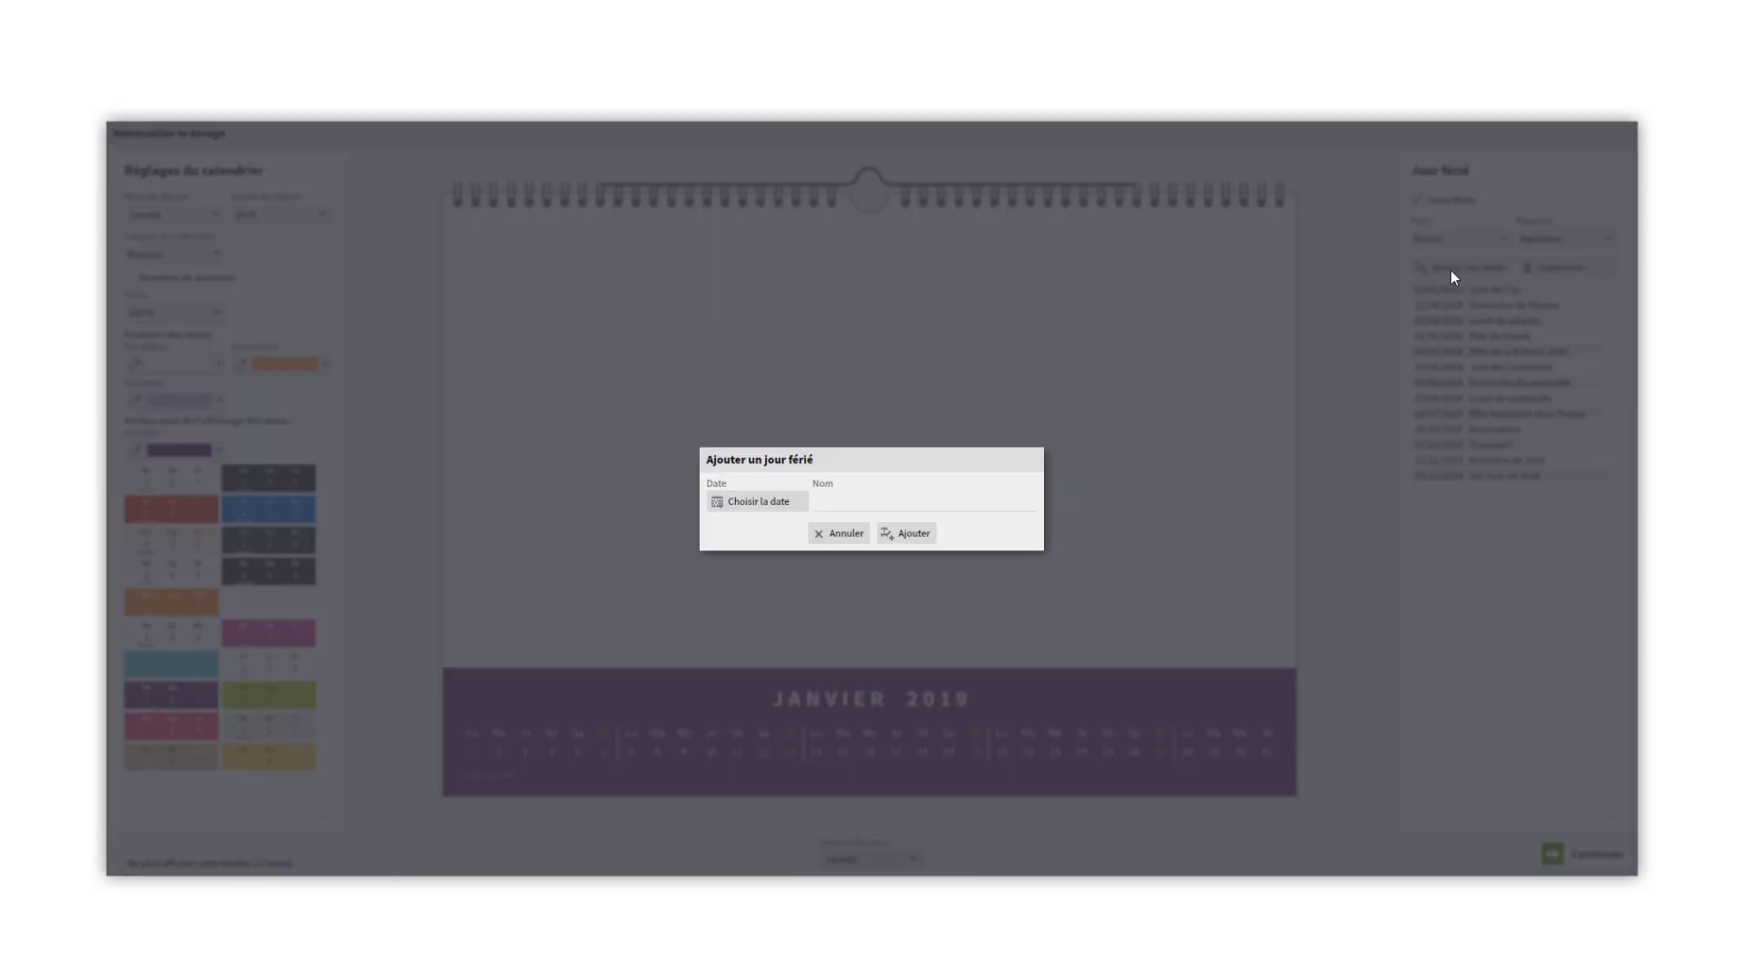
left_click(866, 501)
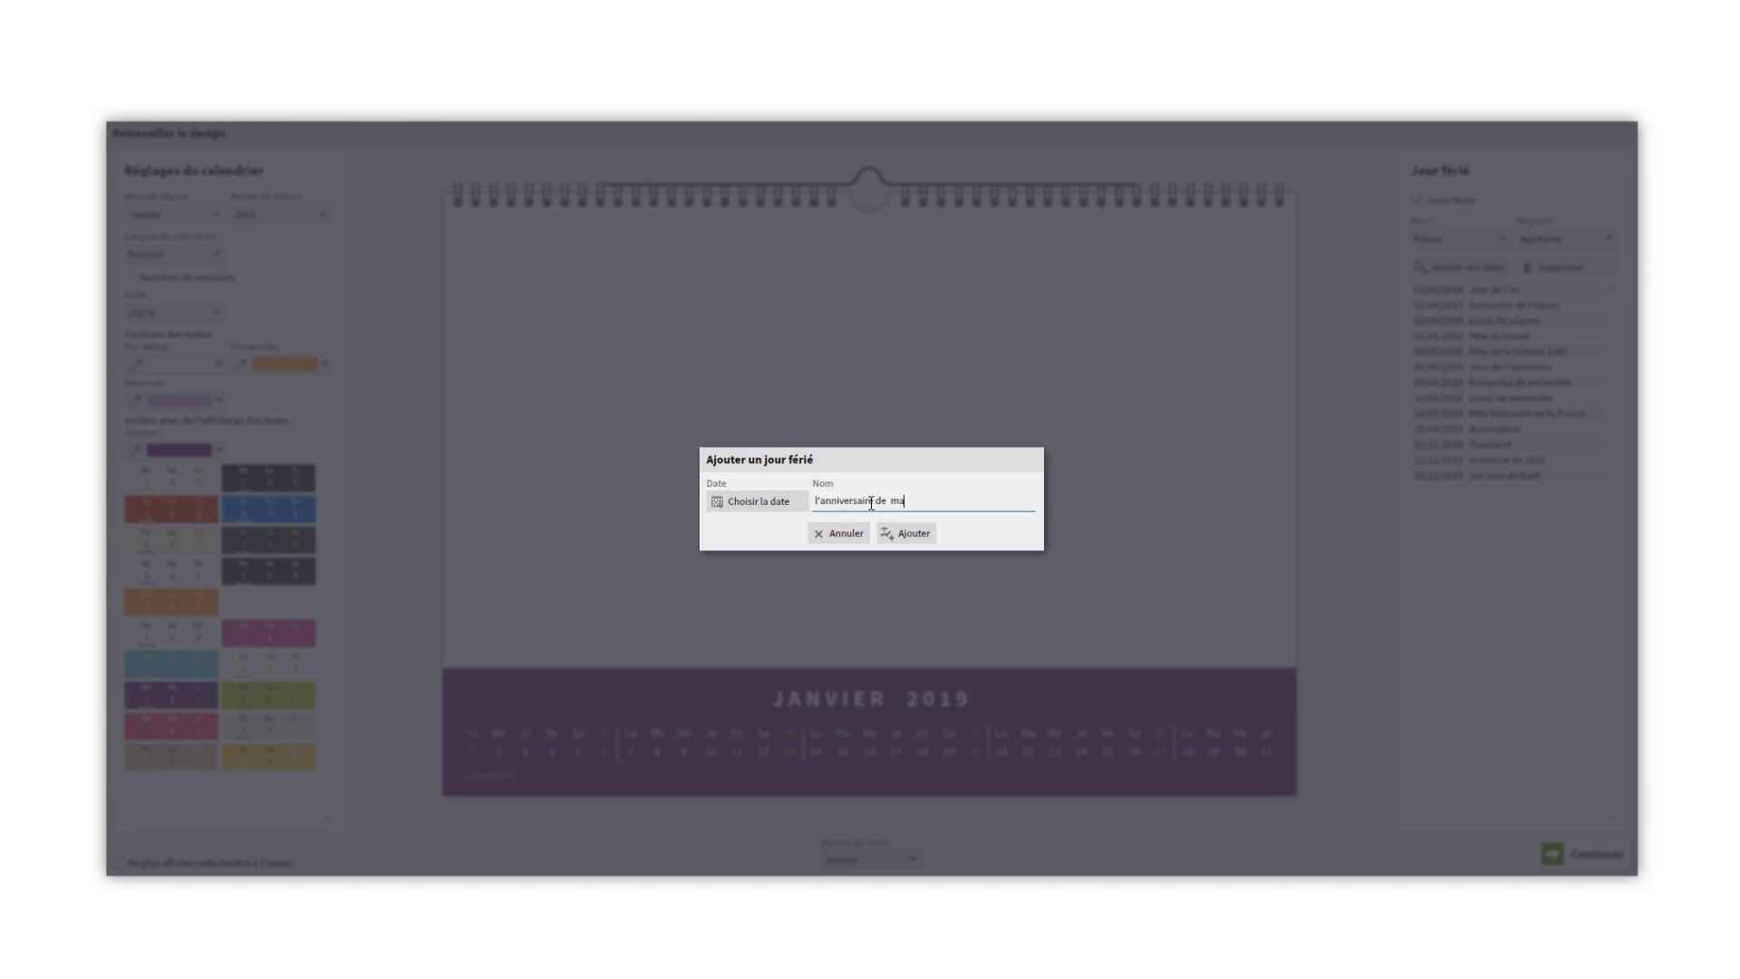
left_click(783, 503)
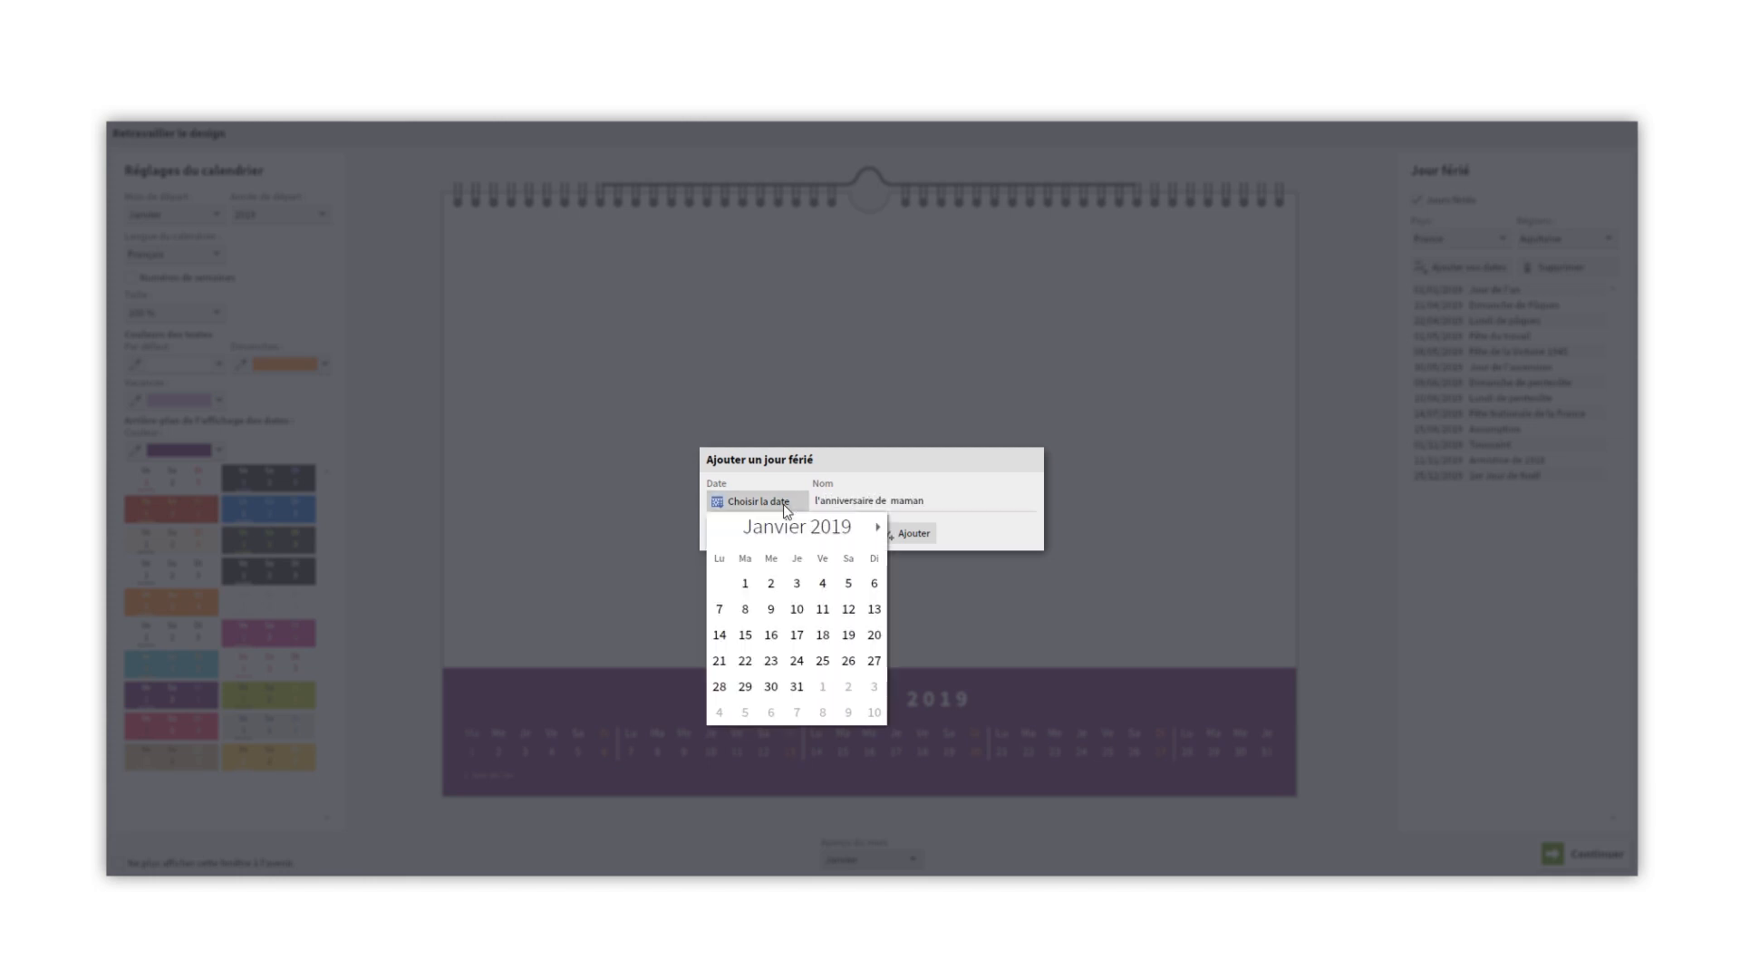
left_click(796, 611)
left_click(908, 537)
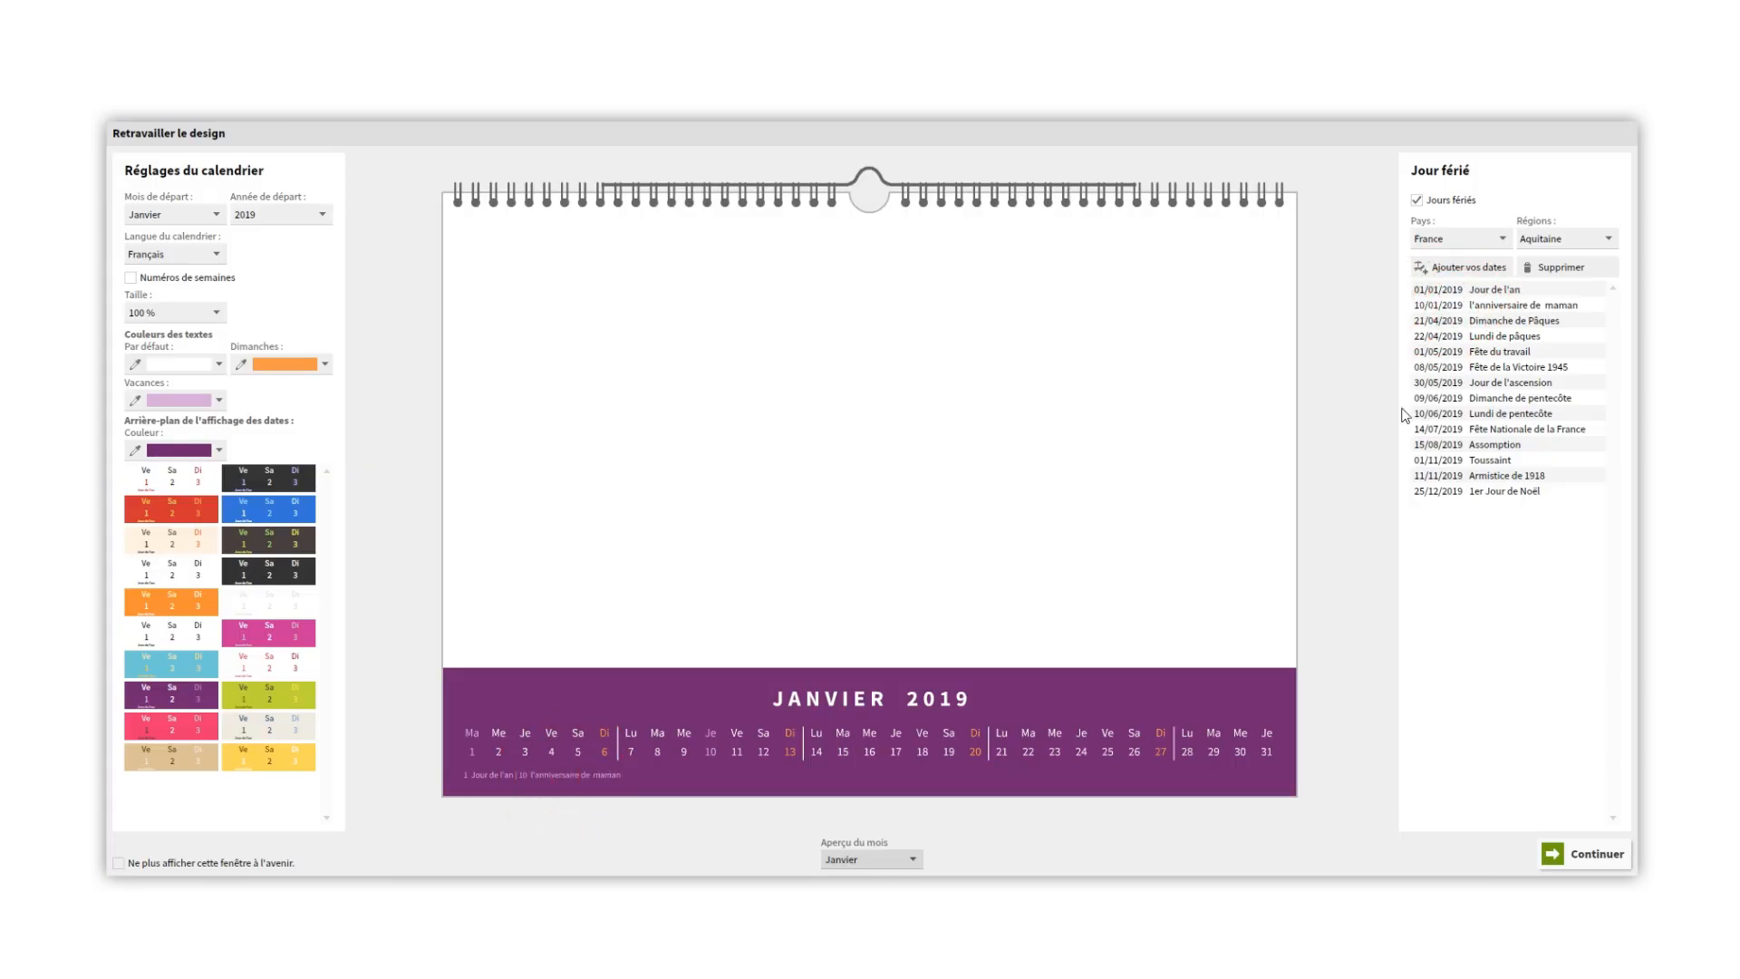
left_click(1555, 268)
- Accept the calendar settings and start the project from the blank template (Modèle vierge)
left_click(1595, 852)
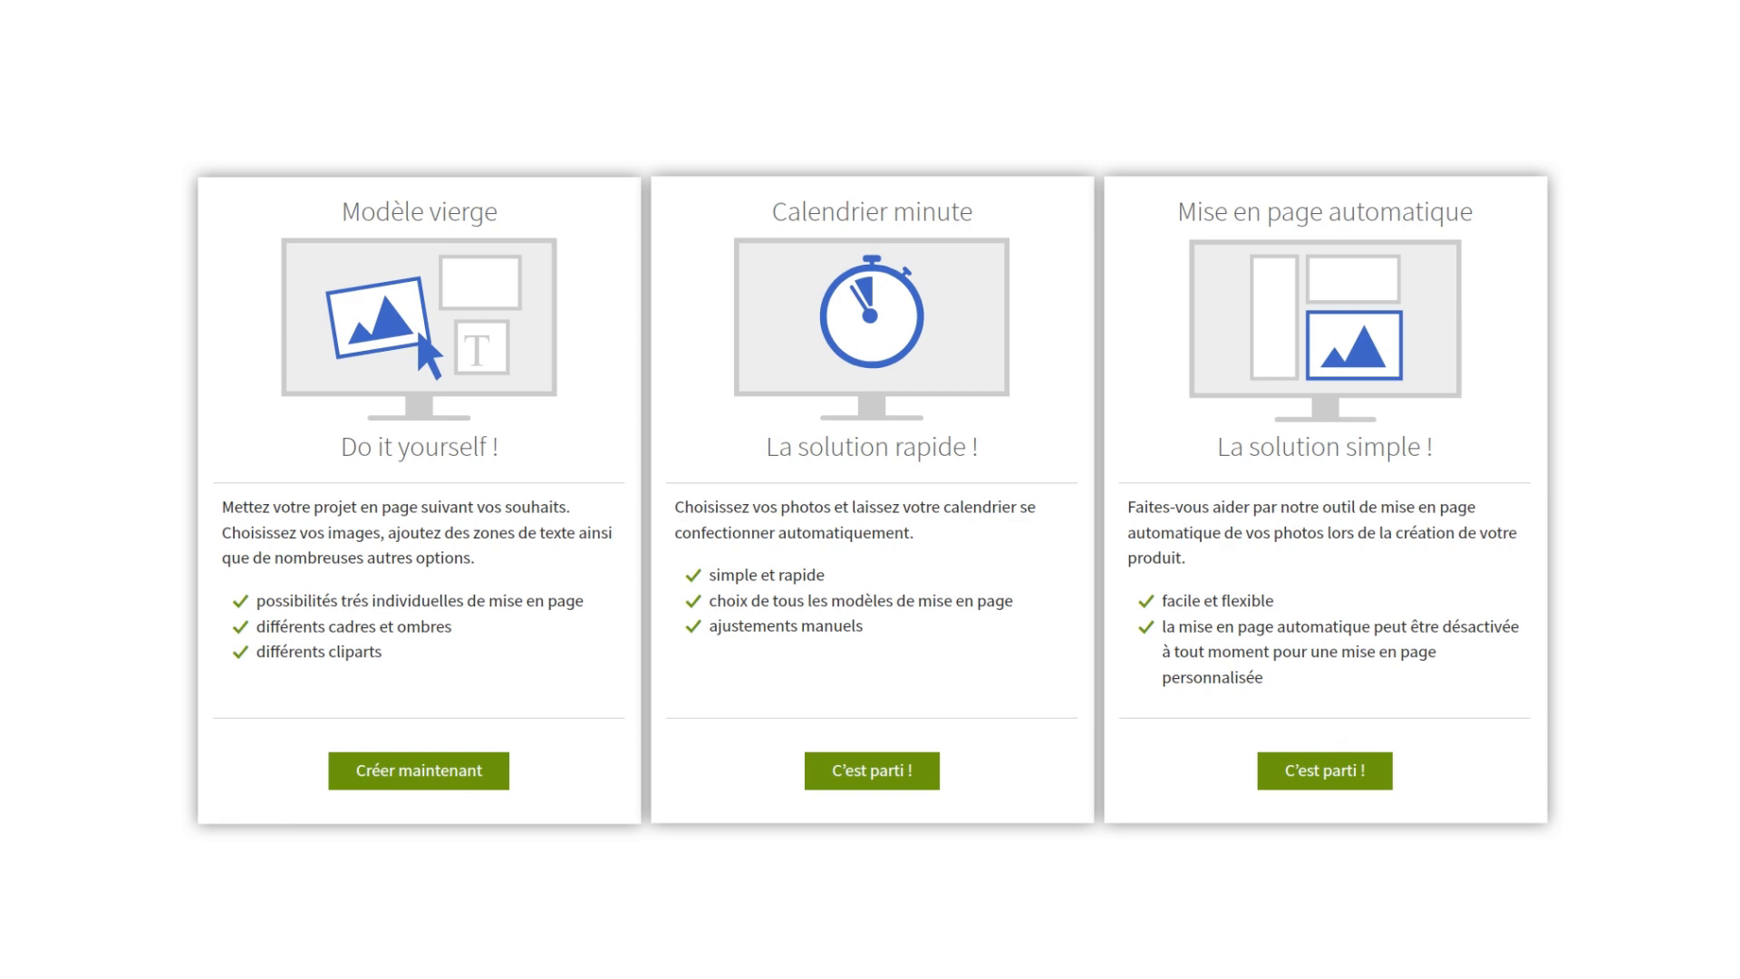
left_click(472, 771)
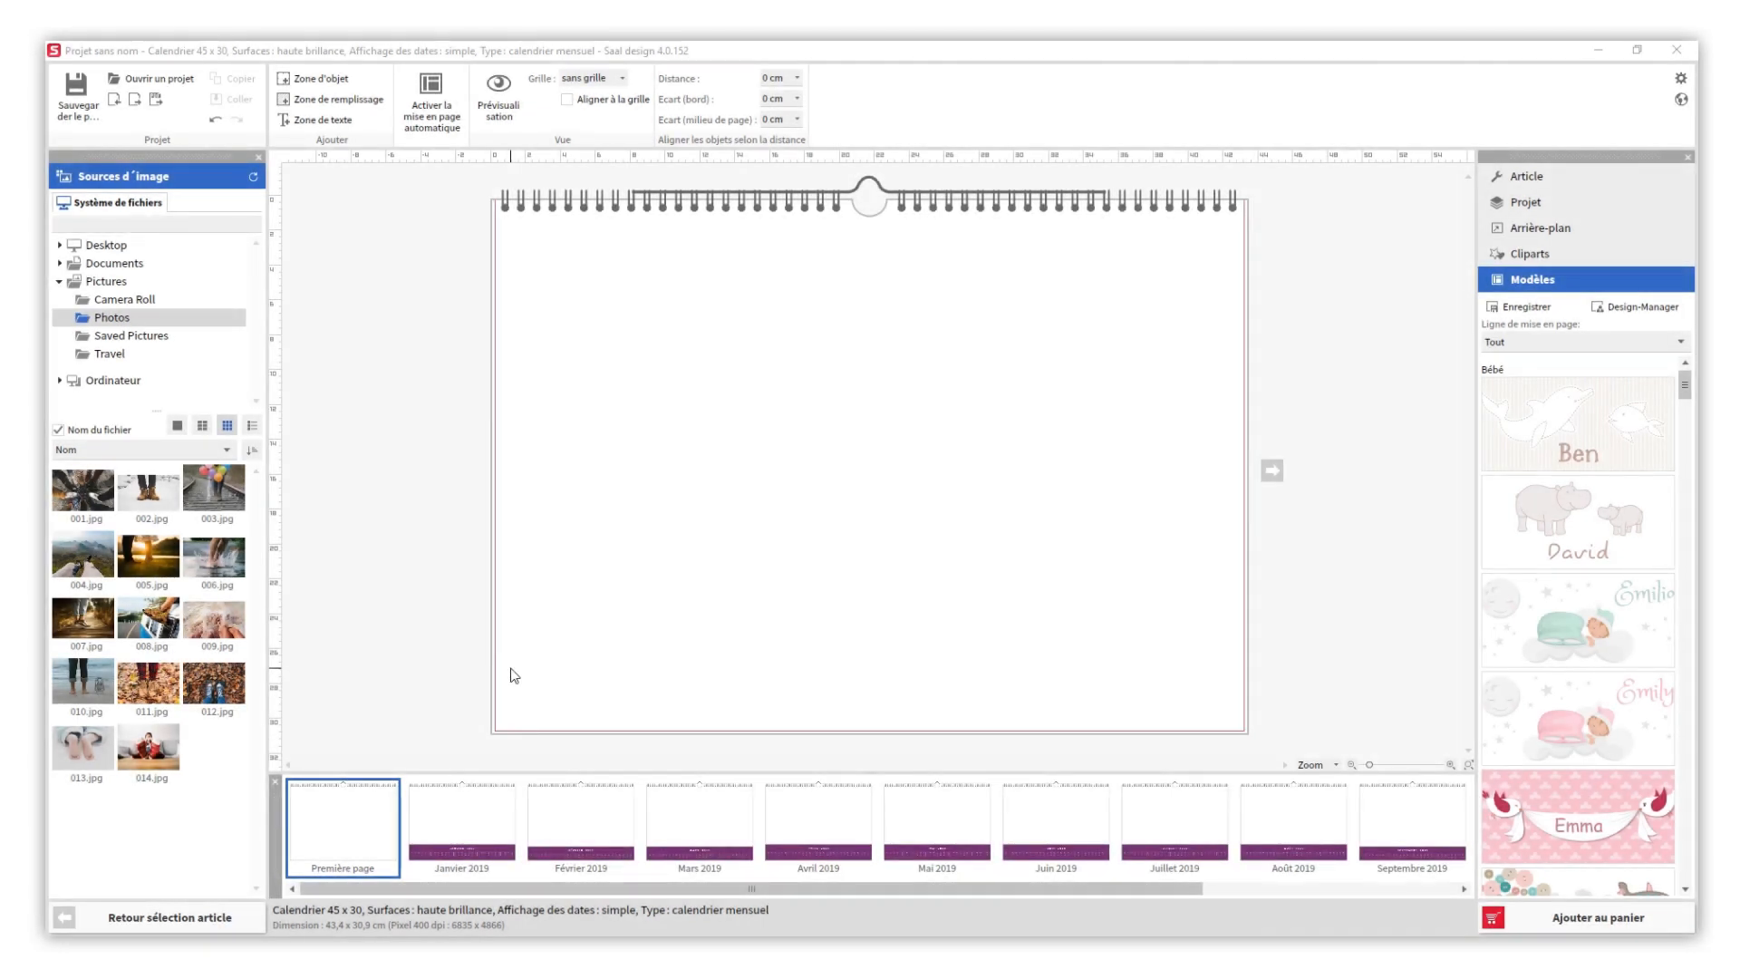
- Fill the cover page with photo 001.jpg and the Janvier 2019 page with 002.jpg
left_click_drag(83, 489, 505, 487)
left_click(436, 555)
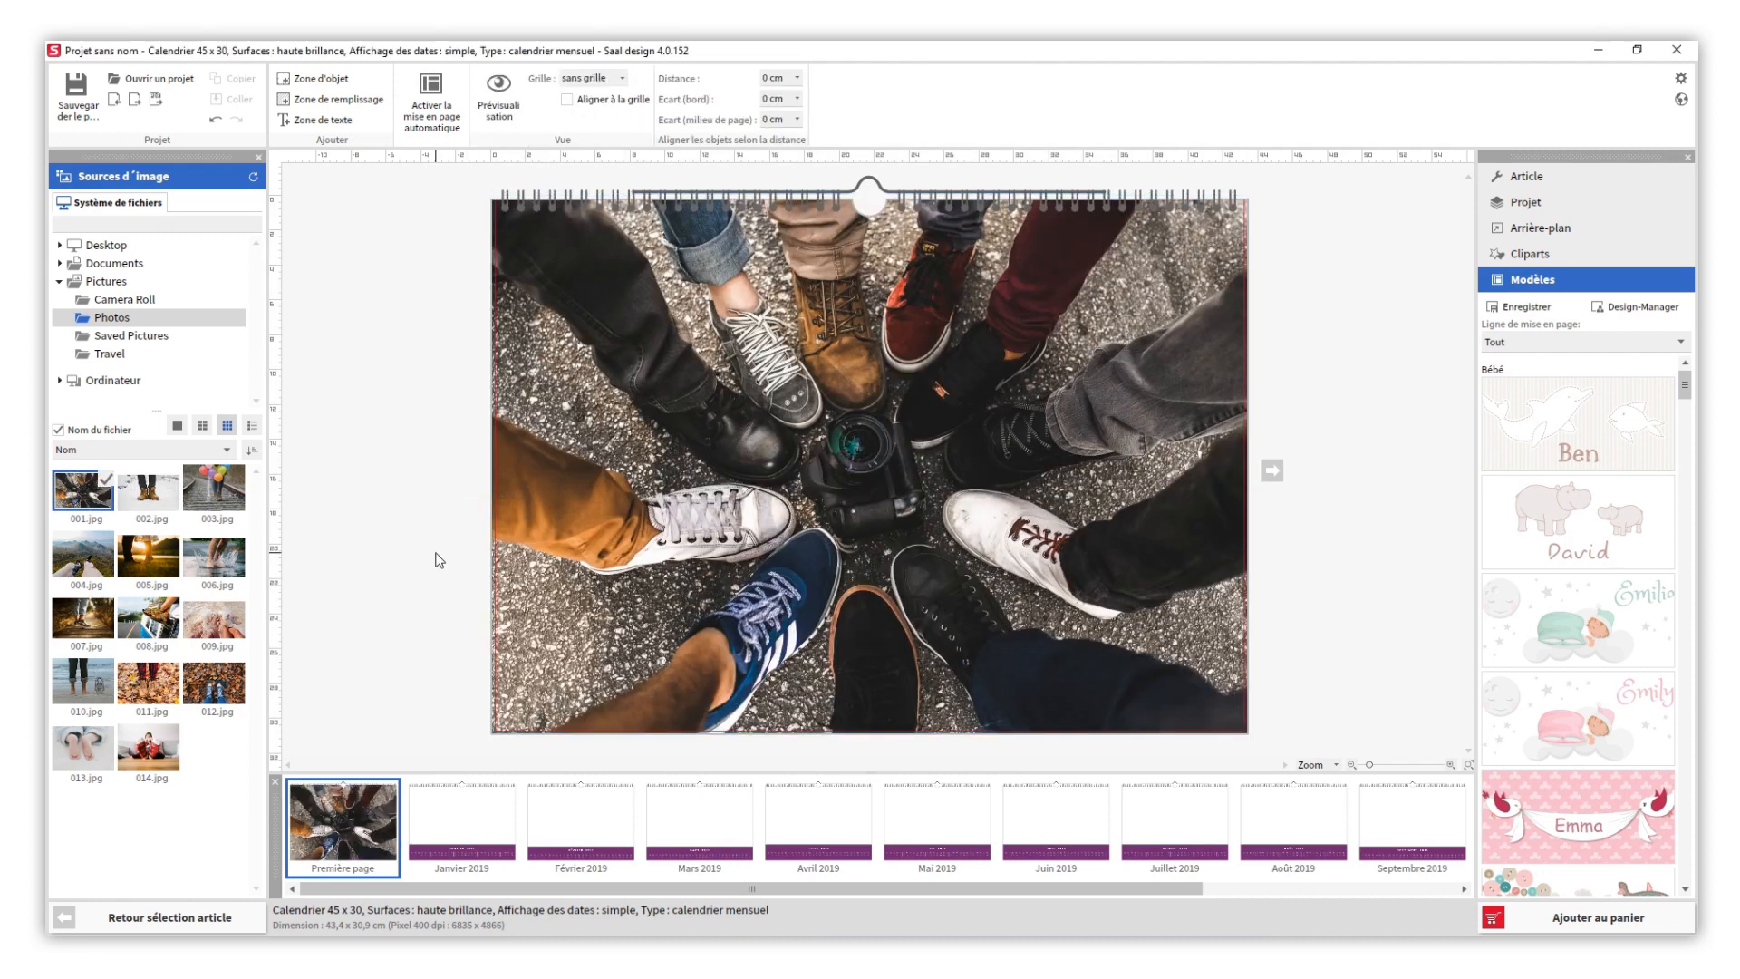
left_click(475, 807)
left_click_drag(148, 489, 506, 504)
left_click(420, 595)
- Fill the Février 2019 page with photo 003.jpg and the Mars 2019 page with 004.jpg
left_click(587, 832)
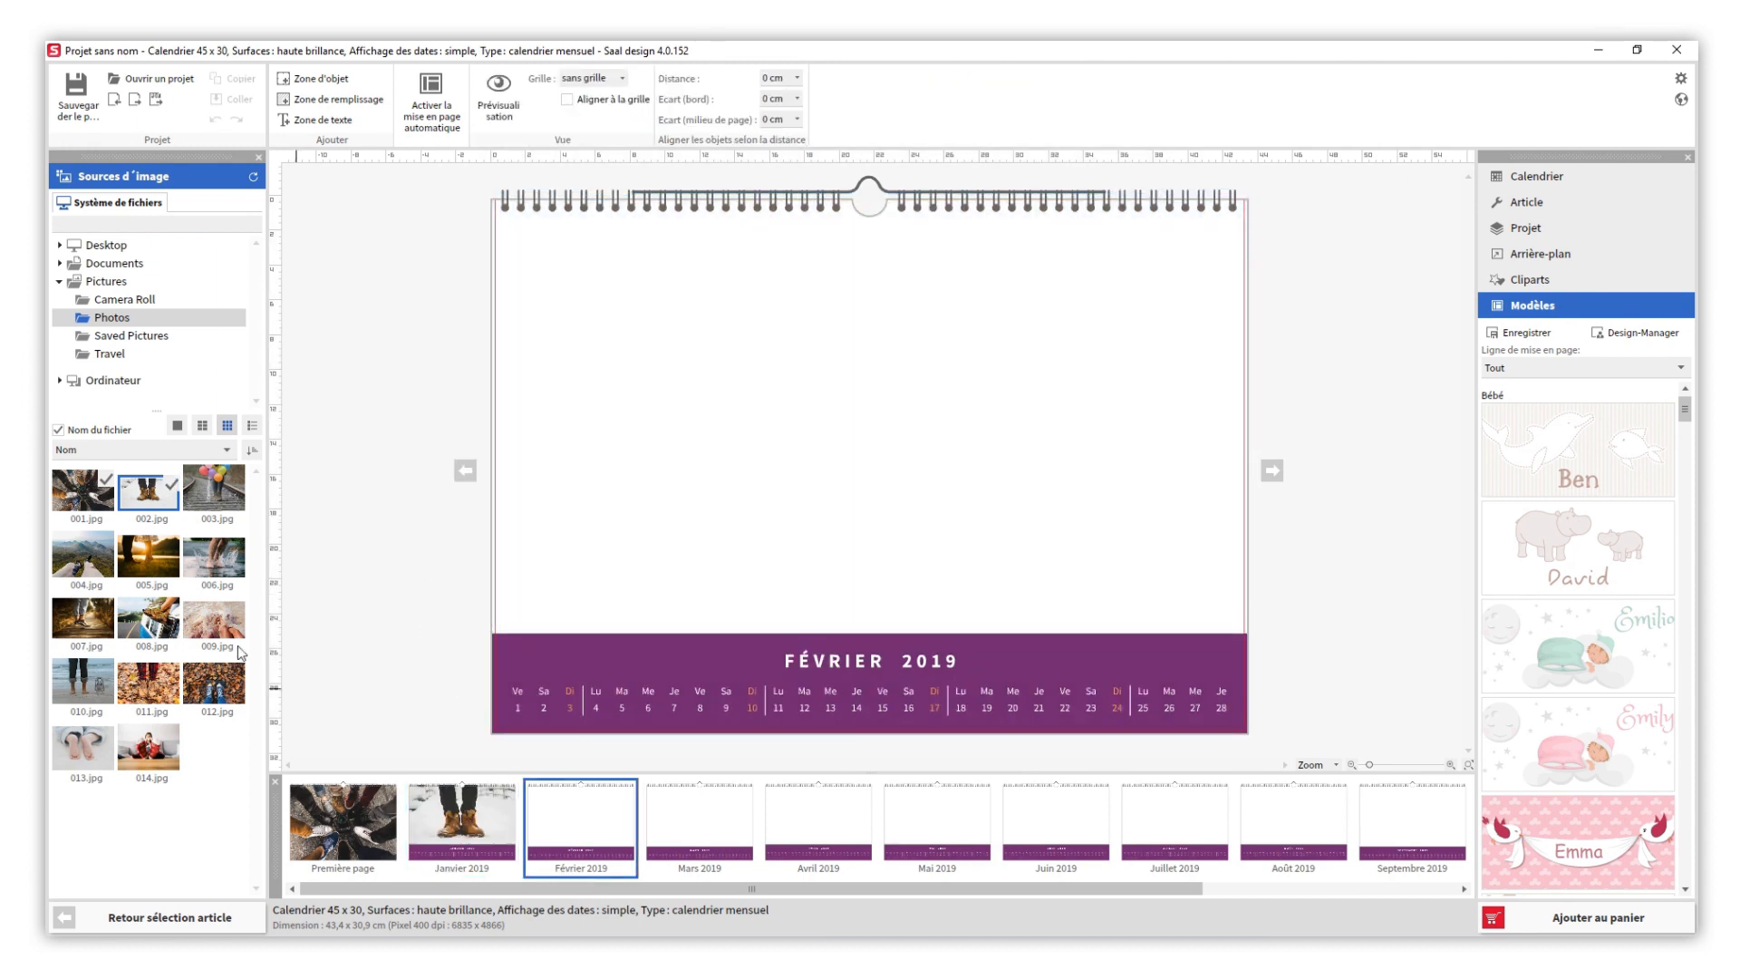
left_click_drag(205, 493, 507, 535)
left_click(404, 571)
left_click(699, 826)
left_click_drag(83, 555, 512, 476)
left_click(419, 577)
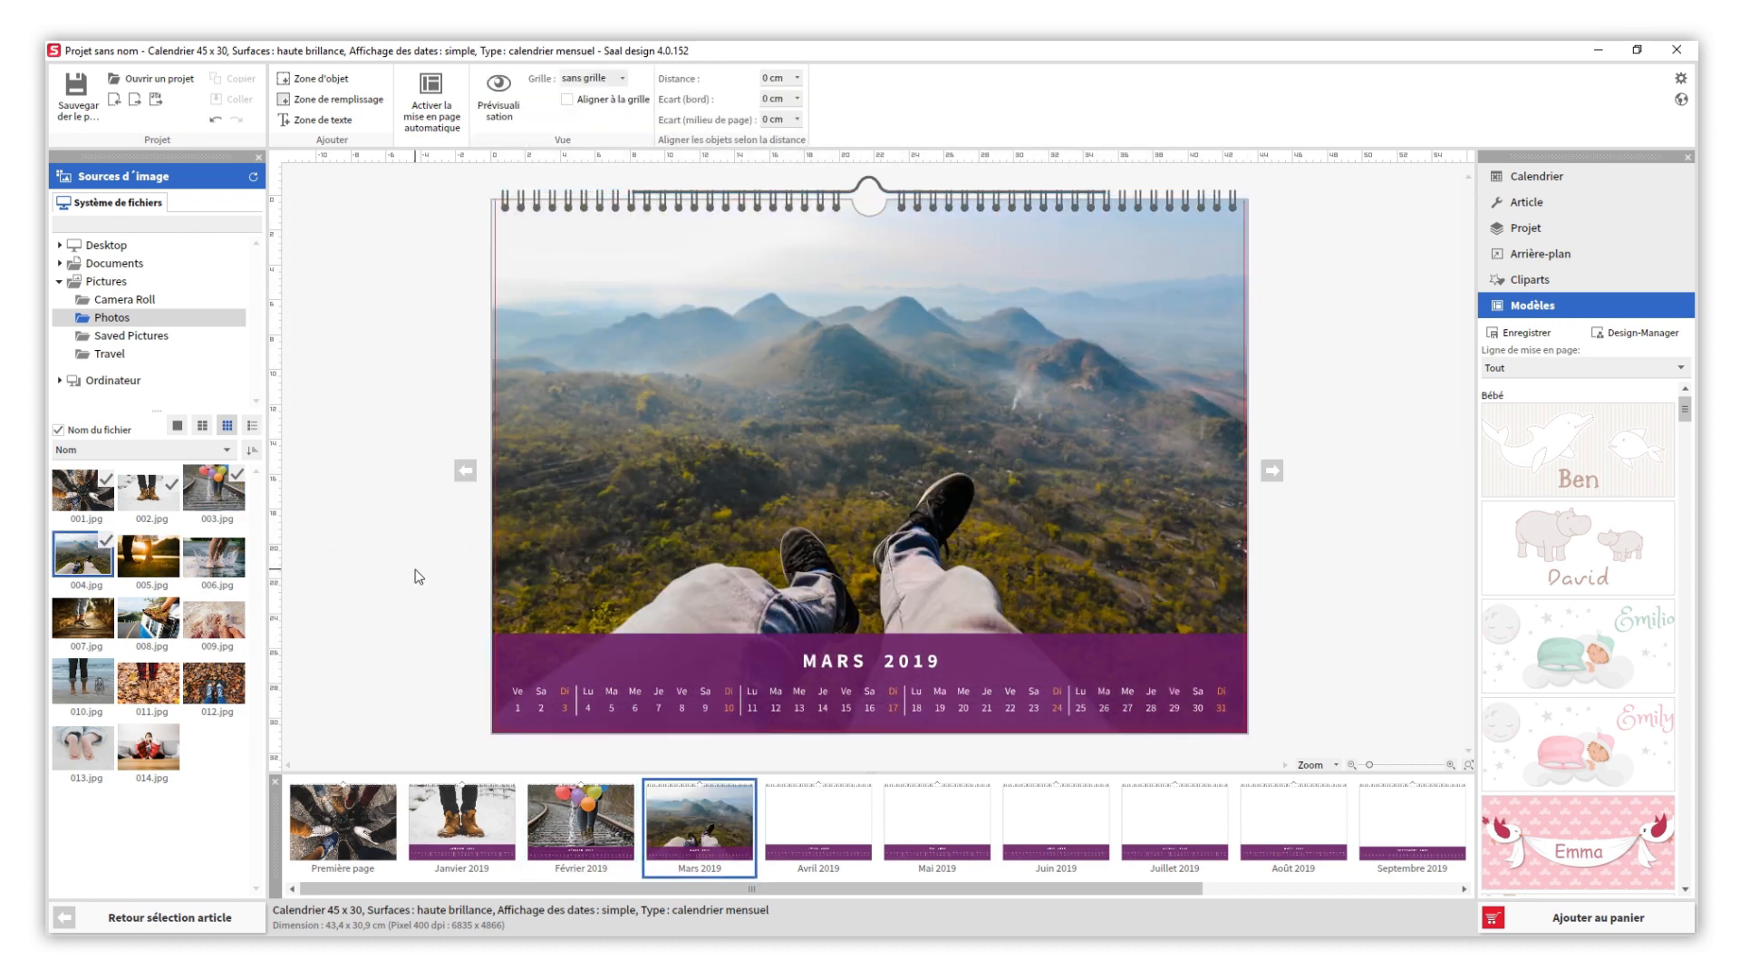
- Apply the lime green colour scheme to the date display of the Mars 2019 page
left_click(1509, 174)
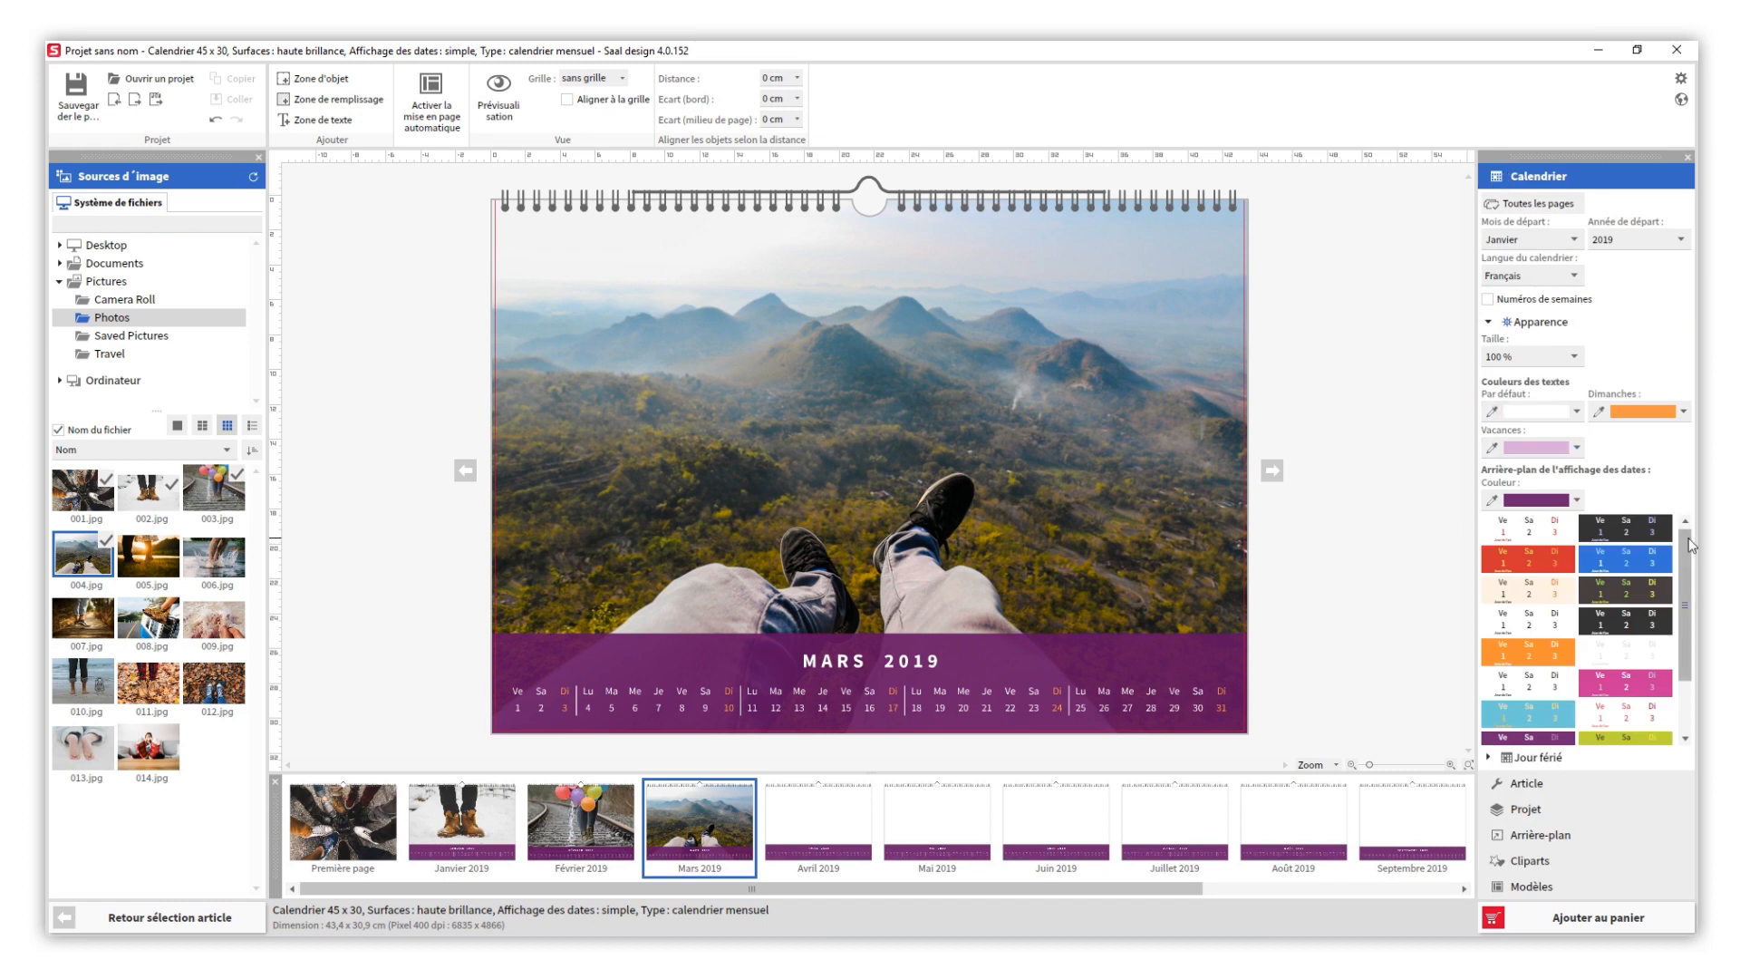
scroll(1686, 613, "down", 3)
left_click(1645, 665)
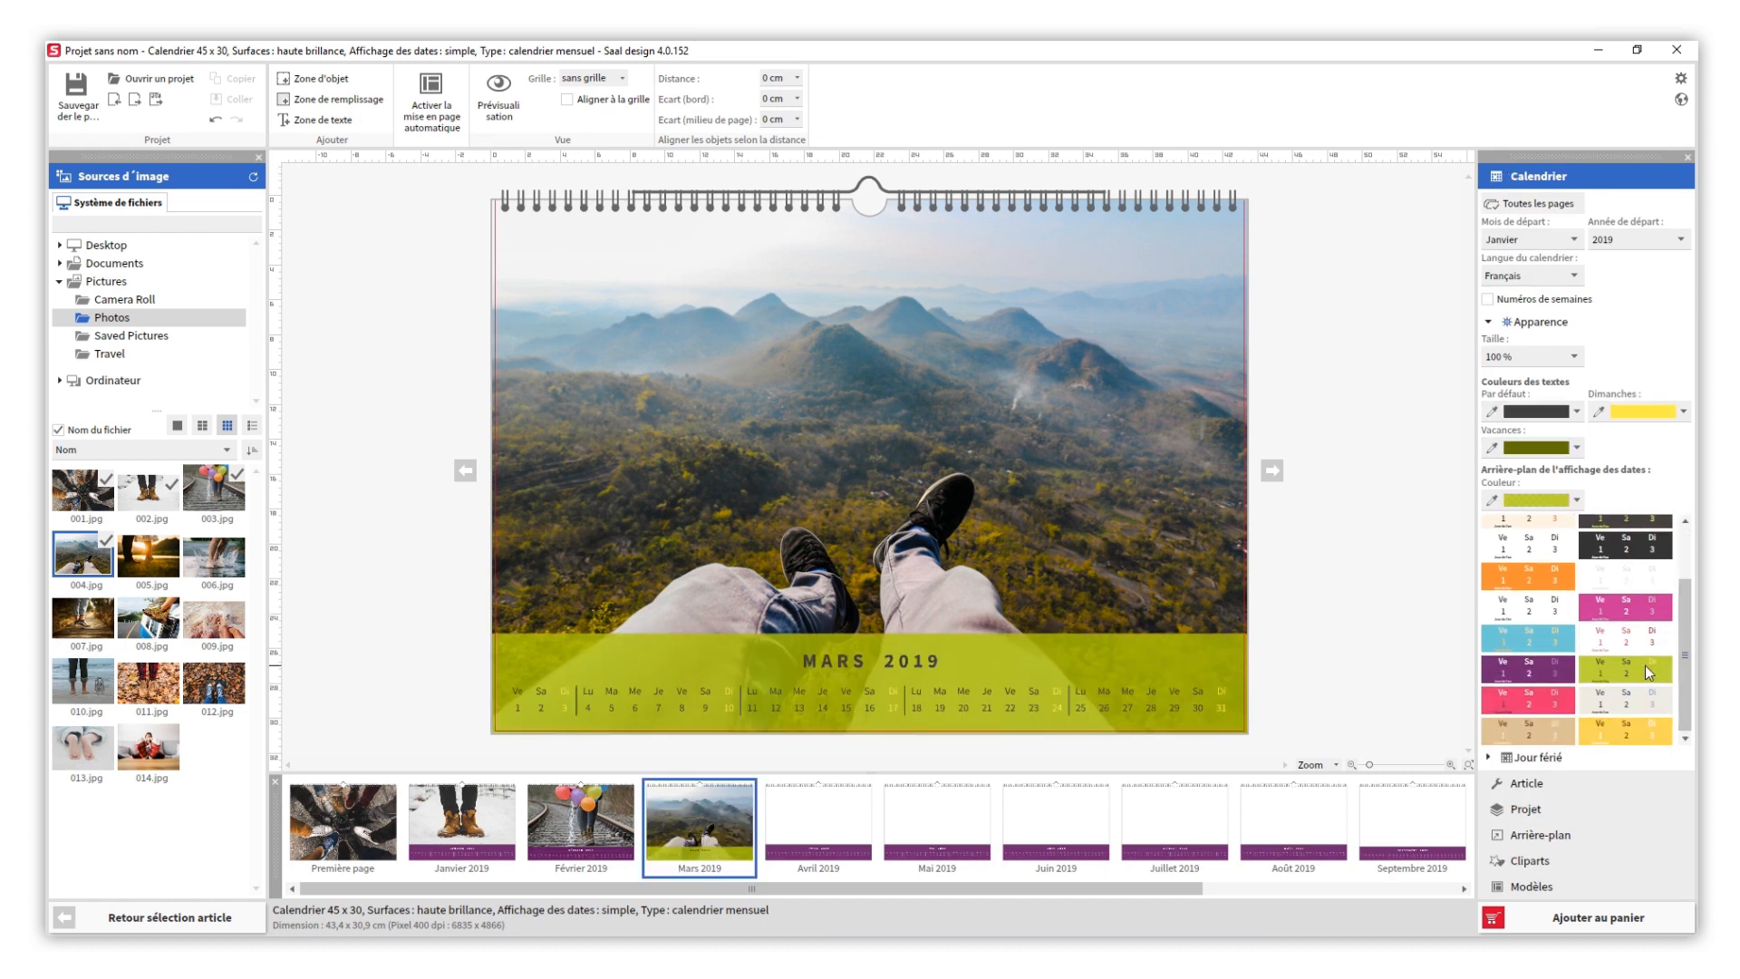
- Give the Avril 2019 page the lime green date scheme and fill it with photo 005.jpg
left_click(838, 806)
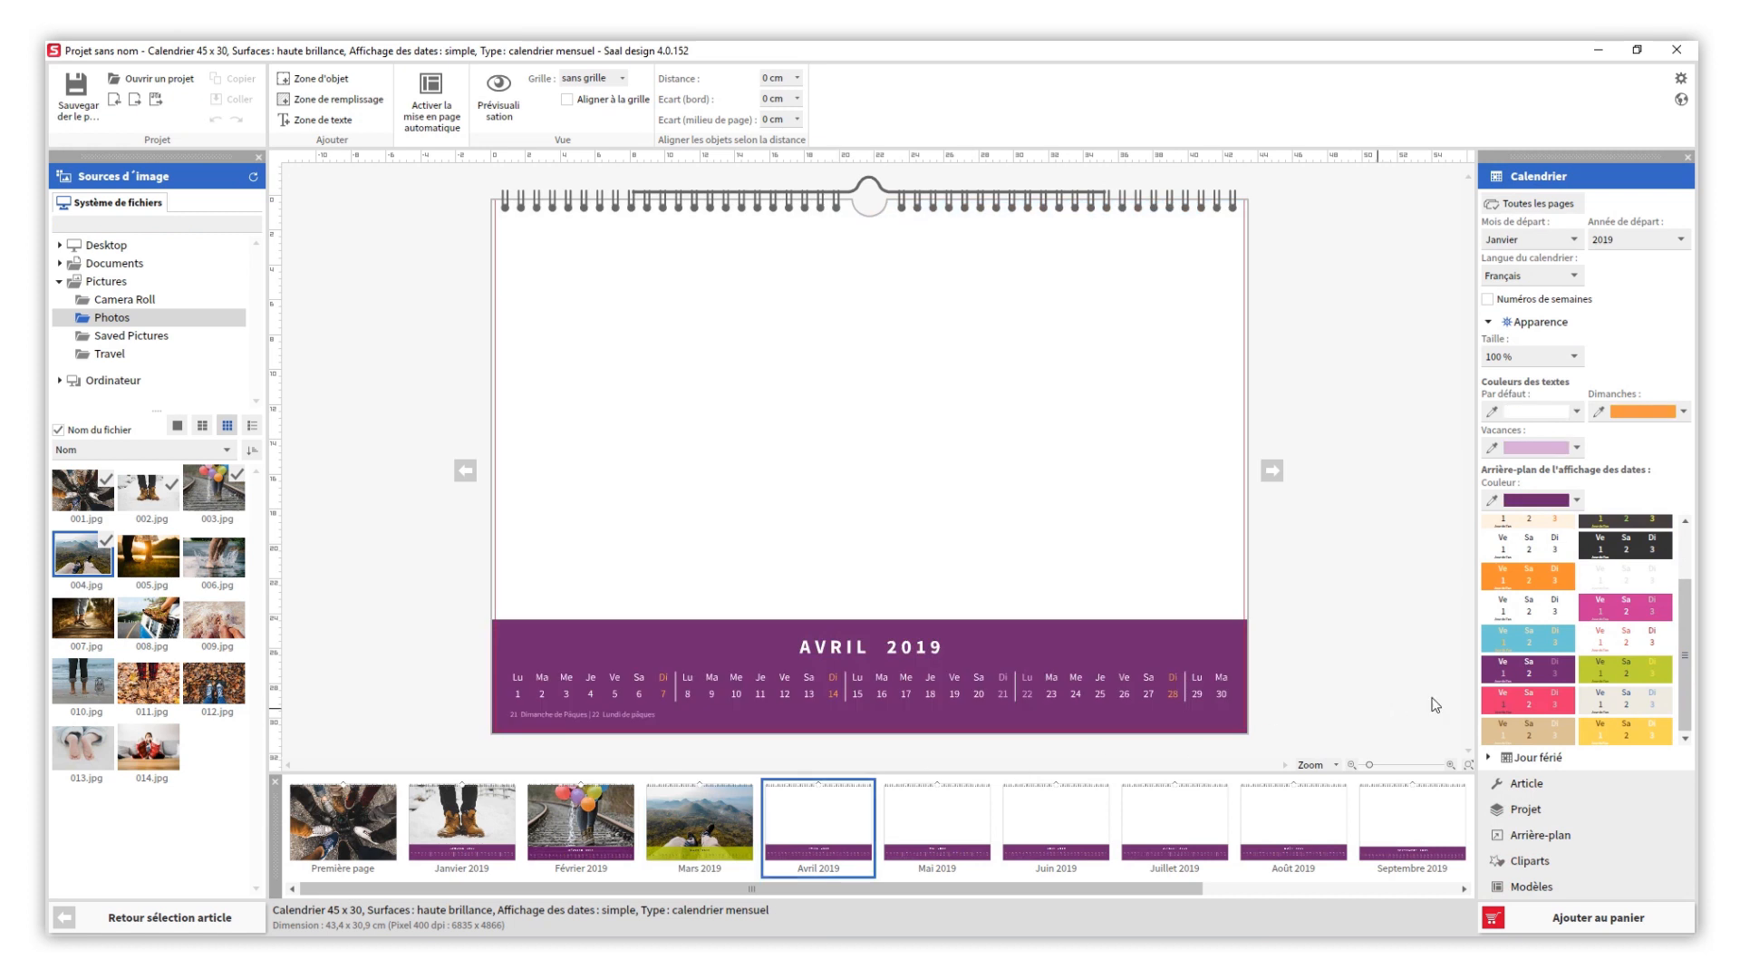
left_click(1612, 671)
left_click_drag(154, 556, 496, 504)
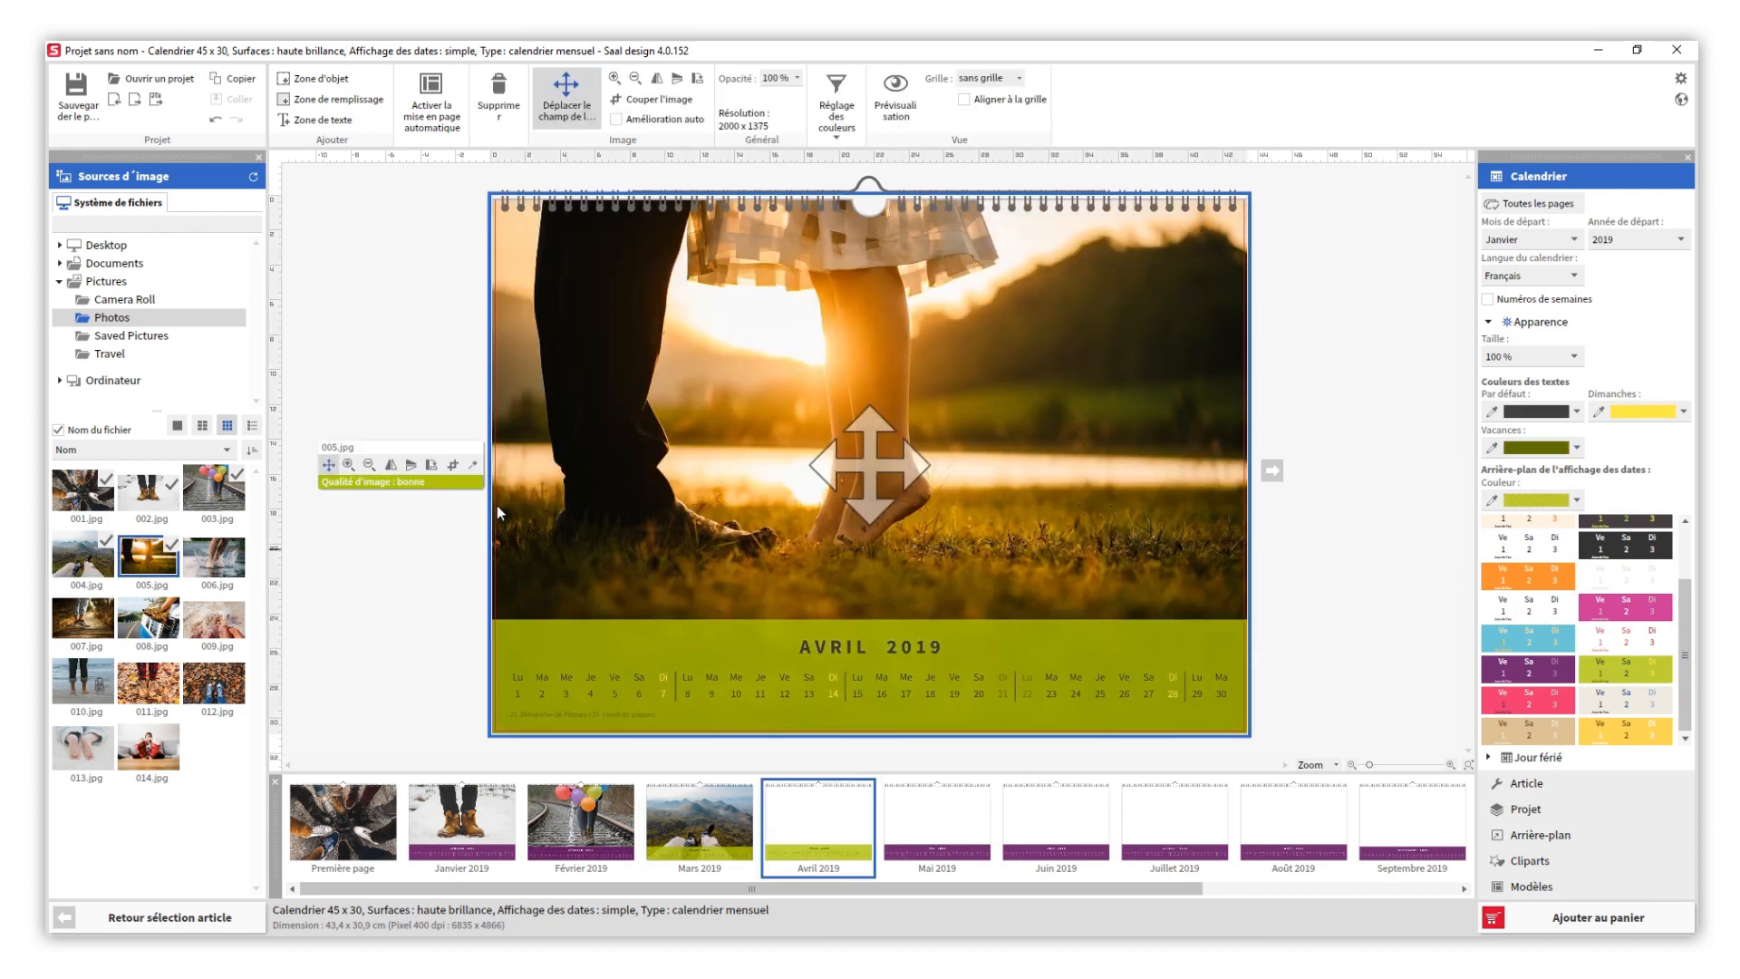
left_click(417, 569)
- Fill the Mai 2019 page with photo 006.jpg and apply the lime green date scheme to it
left_click(938, 813)
left_click_drag(224, 567, 497, 531)
left_click(462, 555)
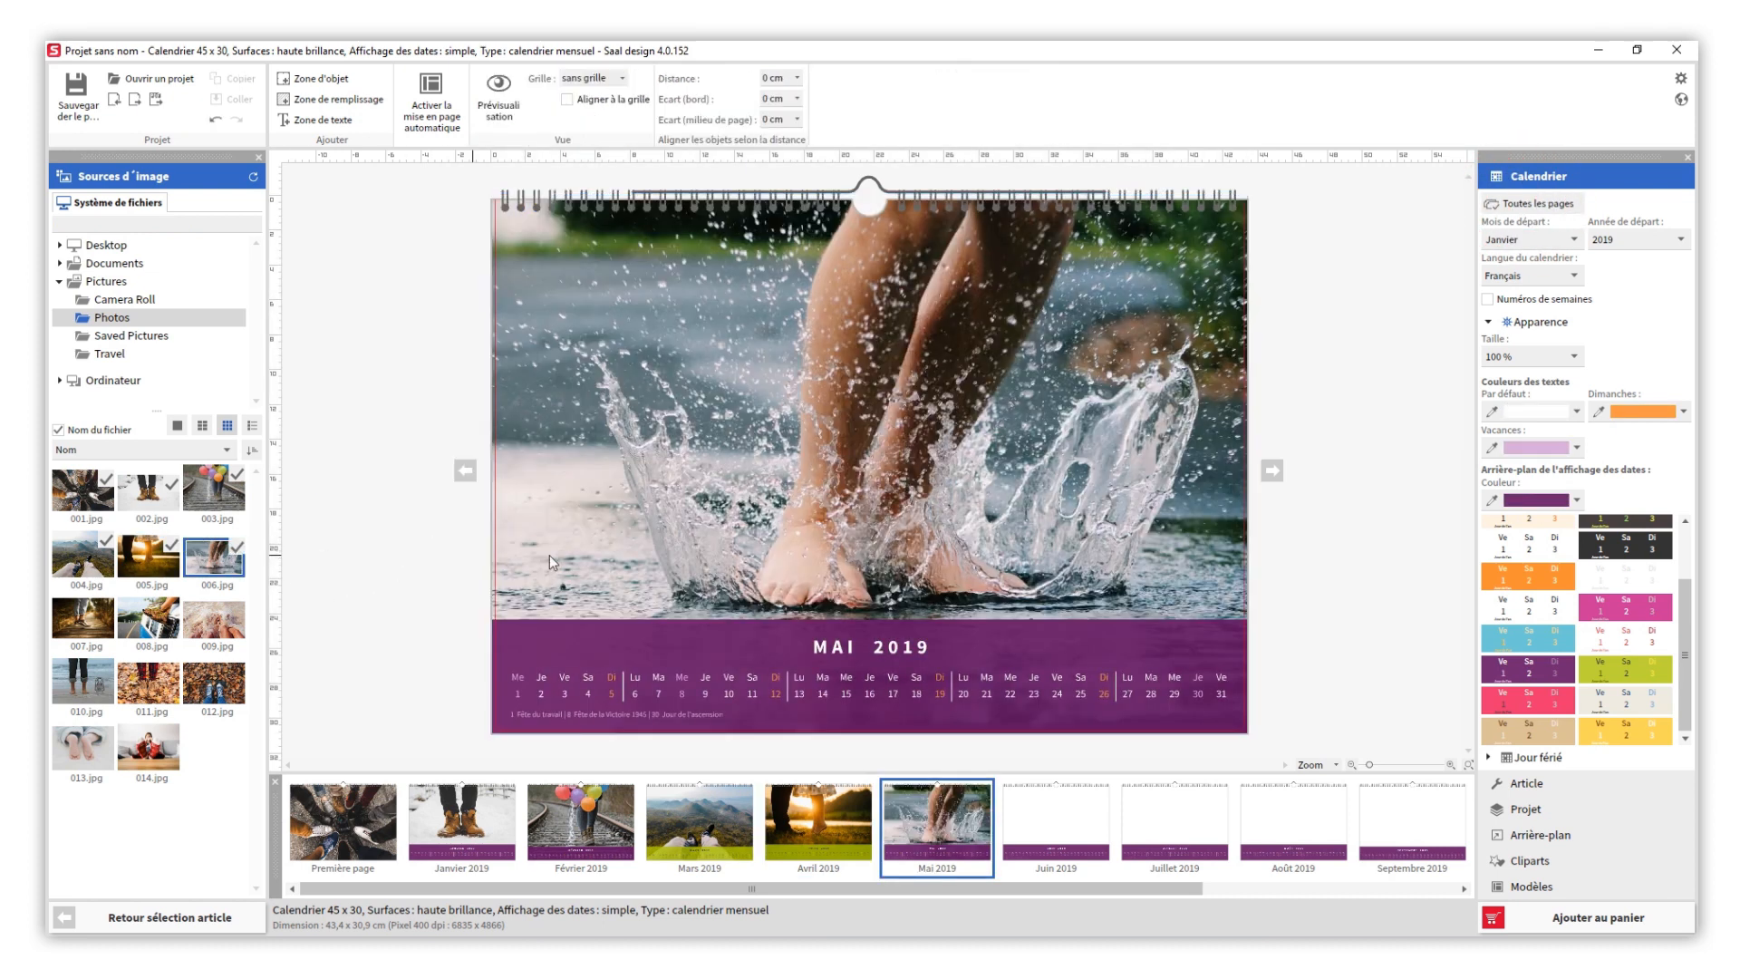
left_click(1606, 661)
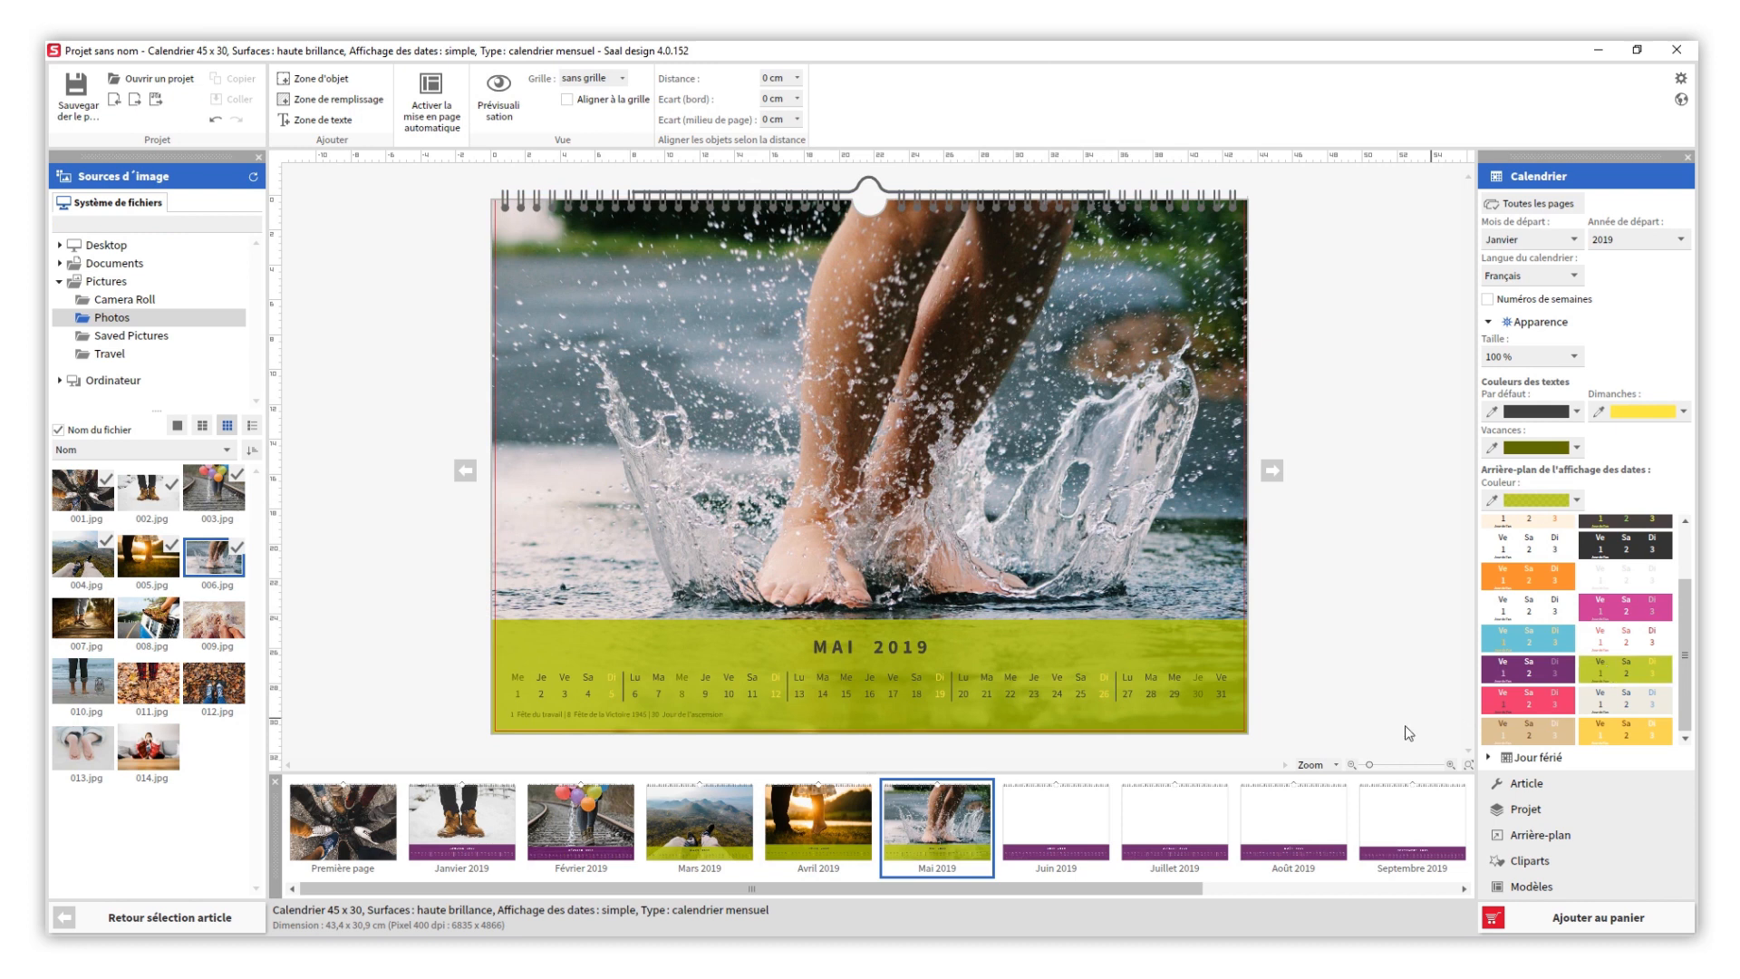
- Give the Juin 2019 page the yellow date scheme and fill it with photo 007.jpg
left_click(1058, 833)
left_click(1612, 725)
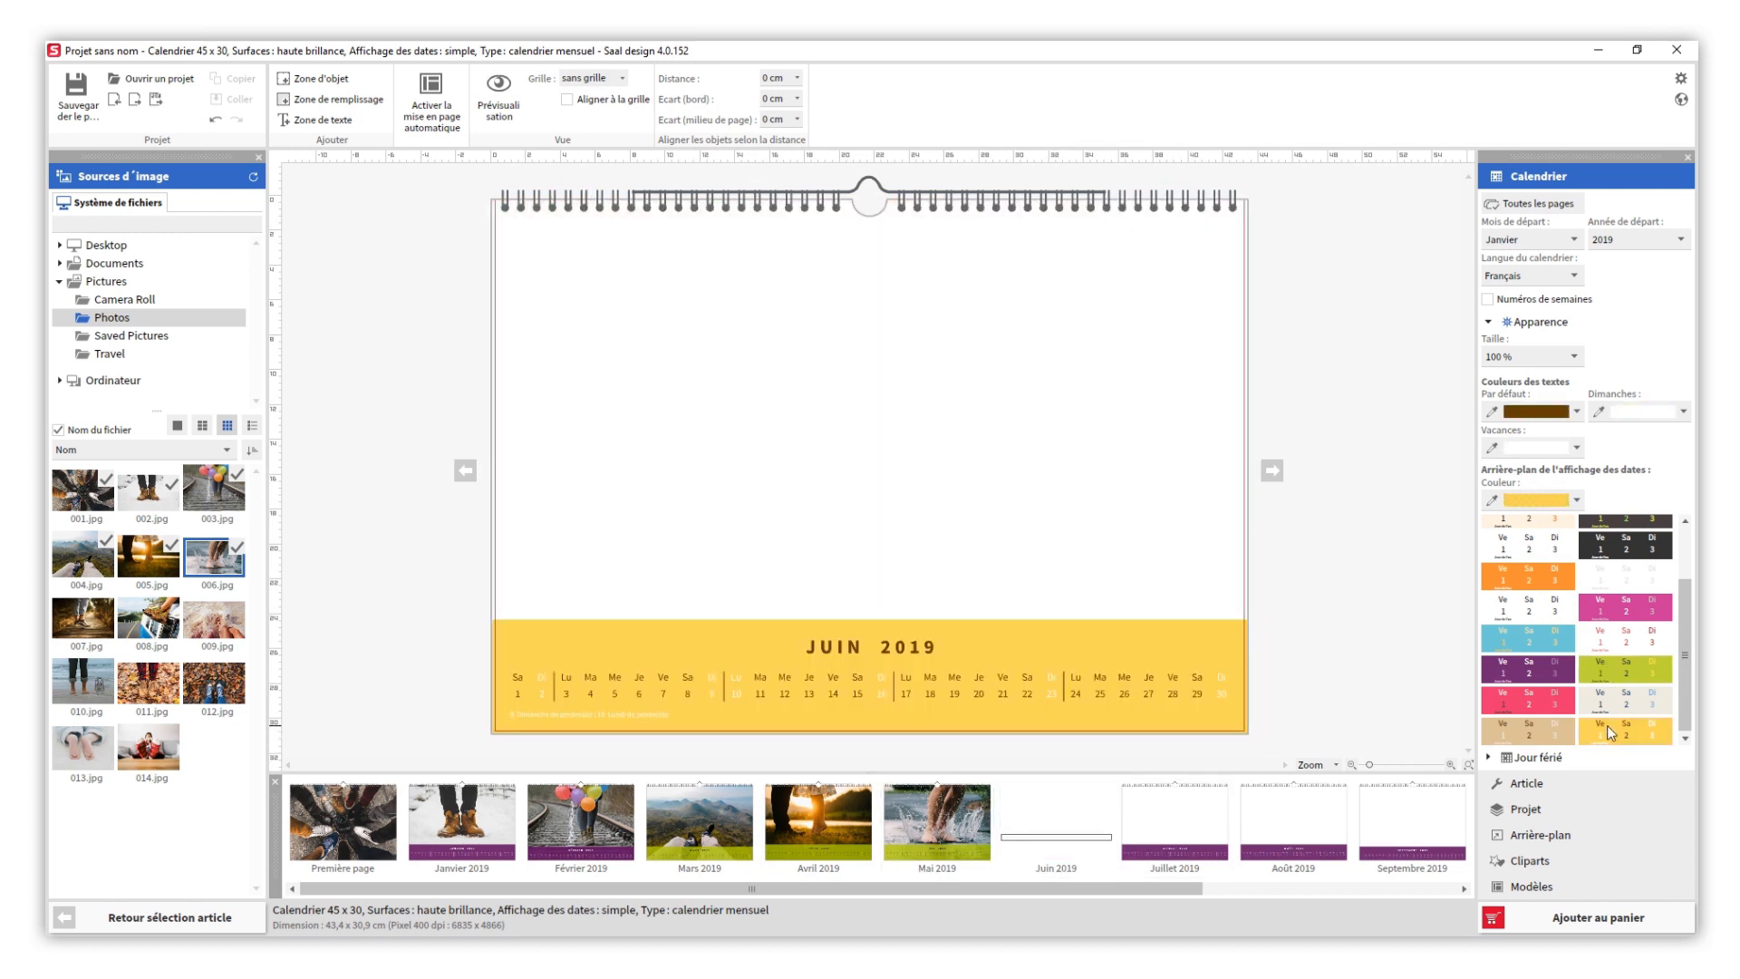
left_click_drag(83, 619, 497, 573)
left_click(444, 577)
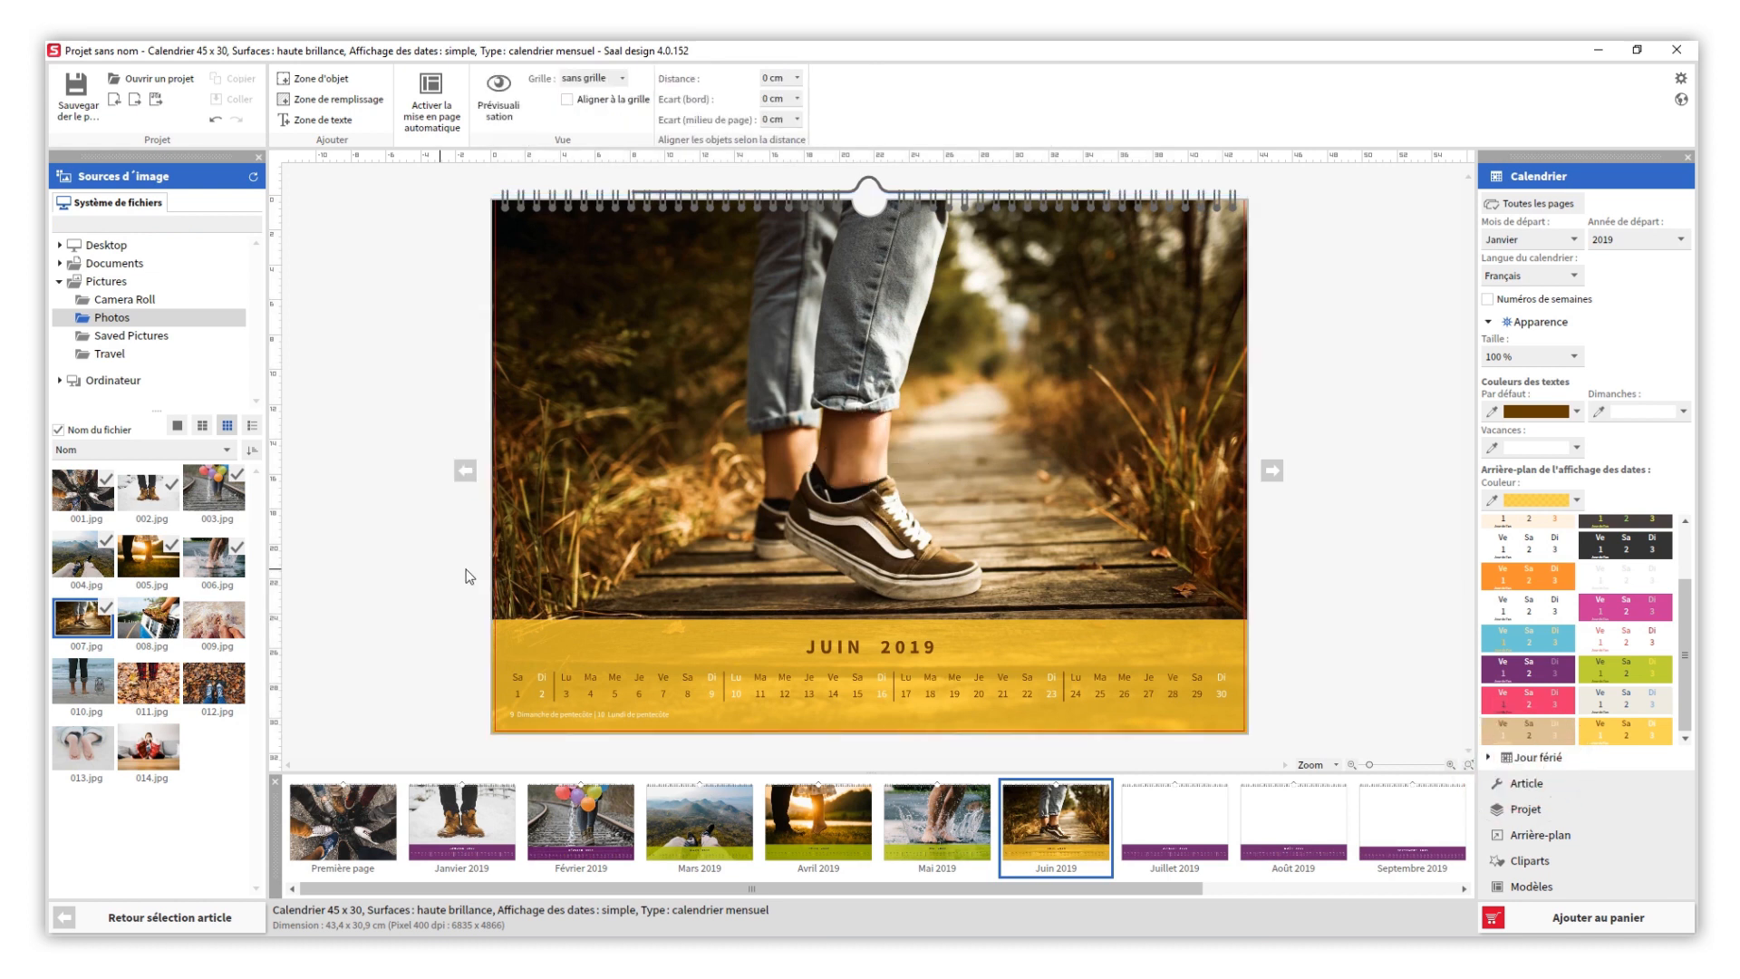
- Add a custom holiday named "L'anniversaire de papa" on 14/06/2019 to the calendar
left_click(1529, 758)
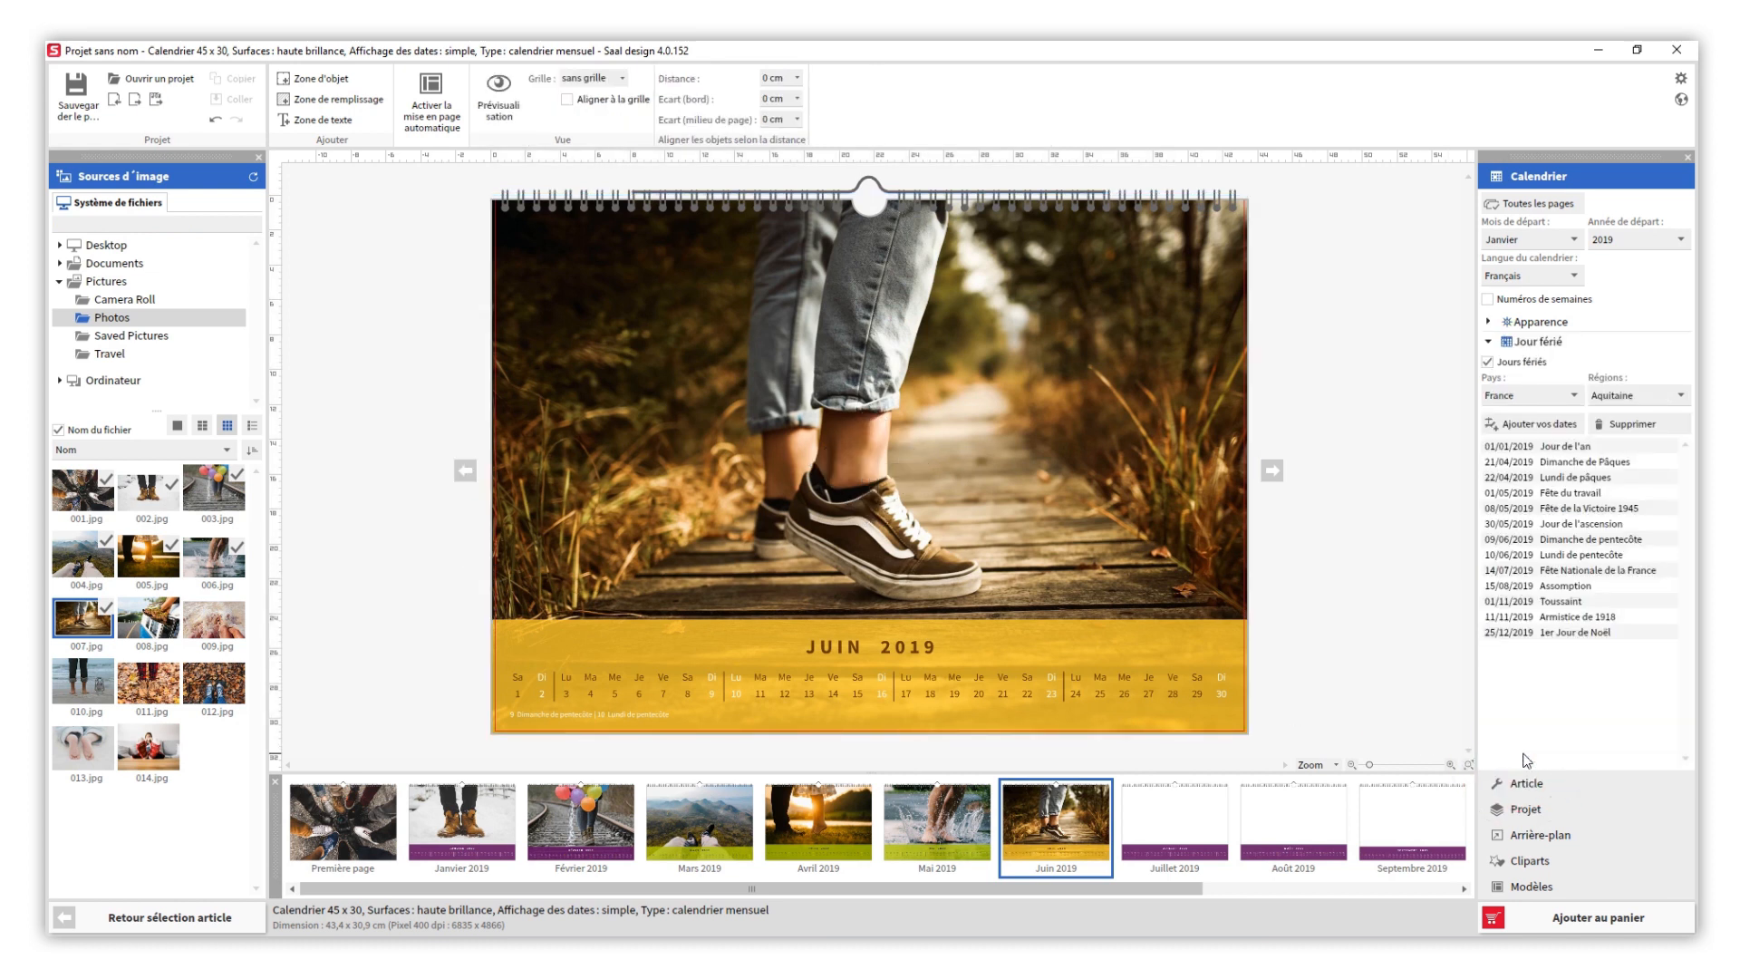
left_click(1523, 432)
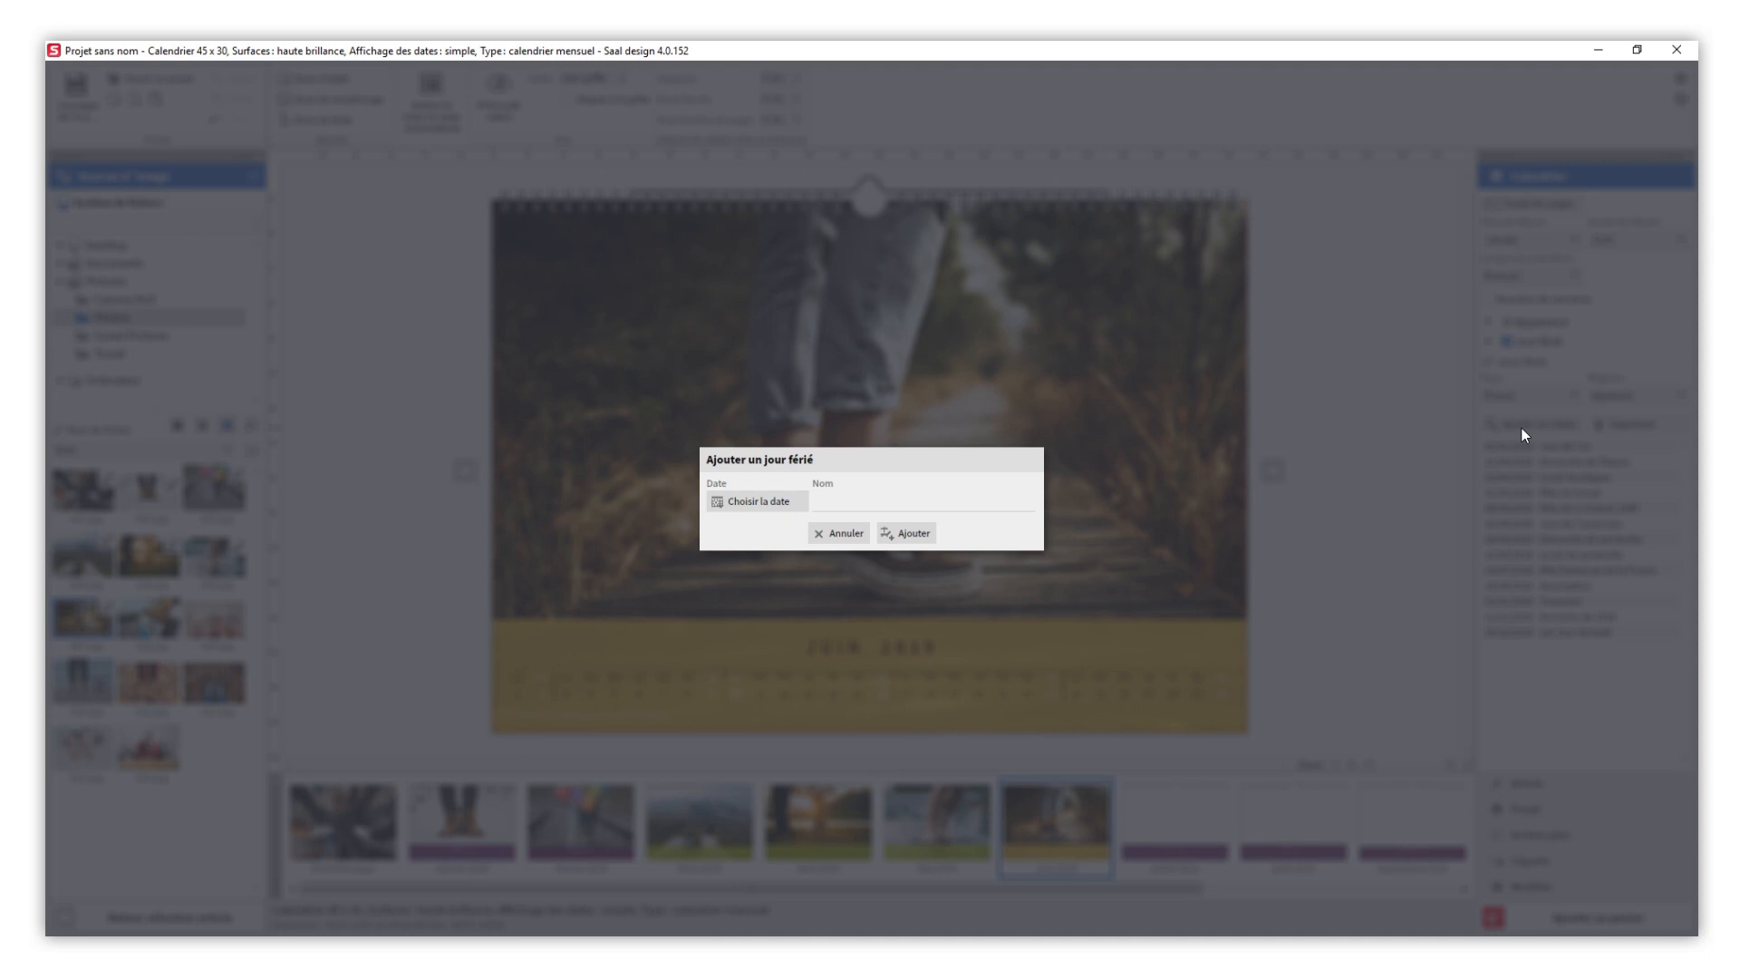
left_click(971, 501)
type("L'anniversaire de papa")
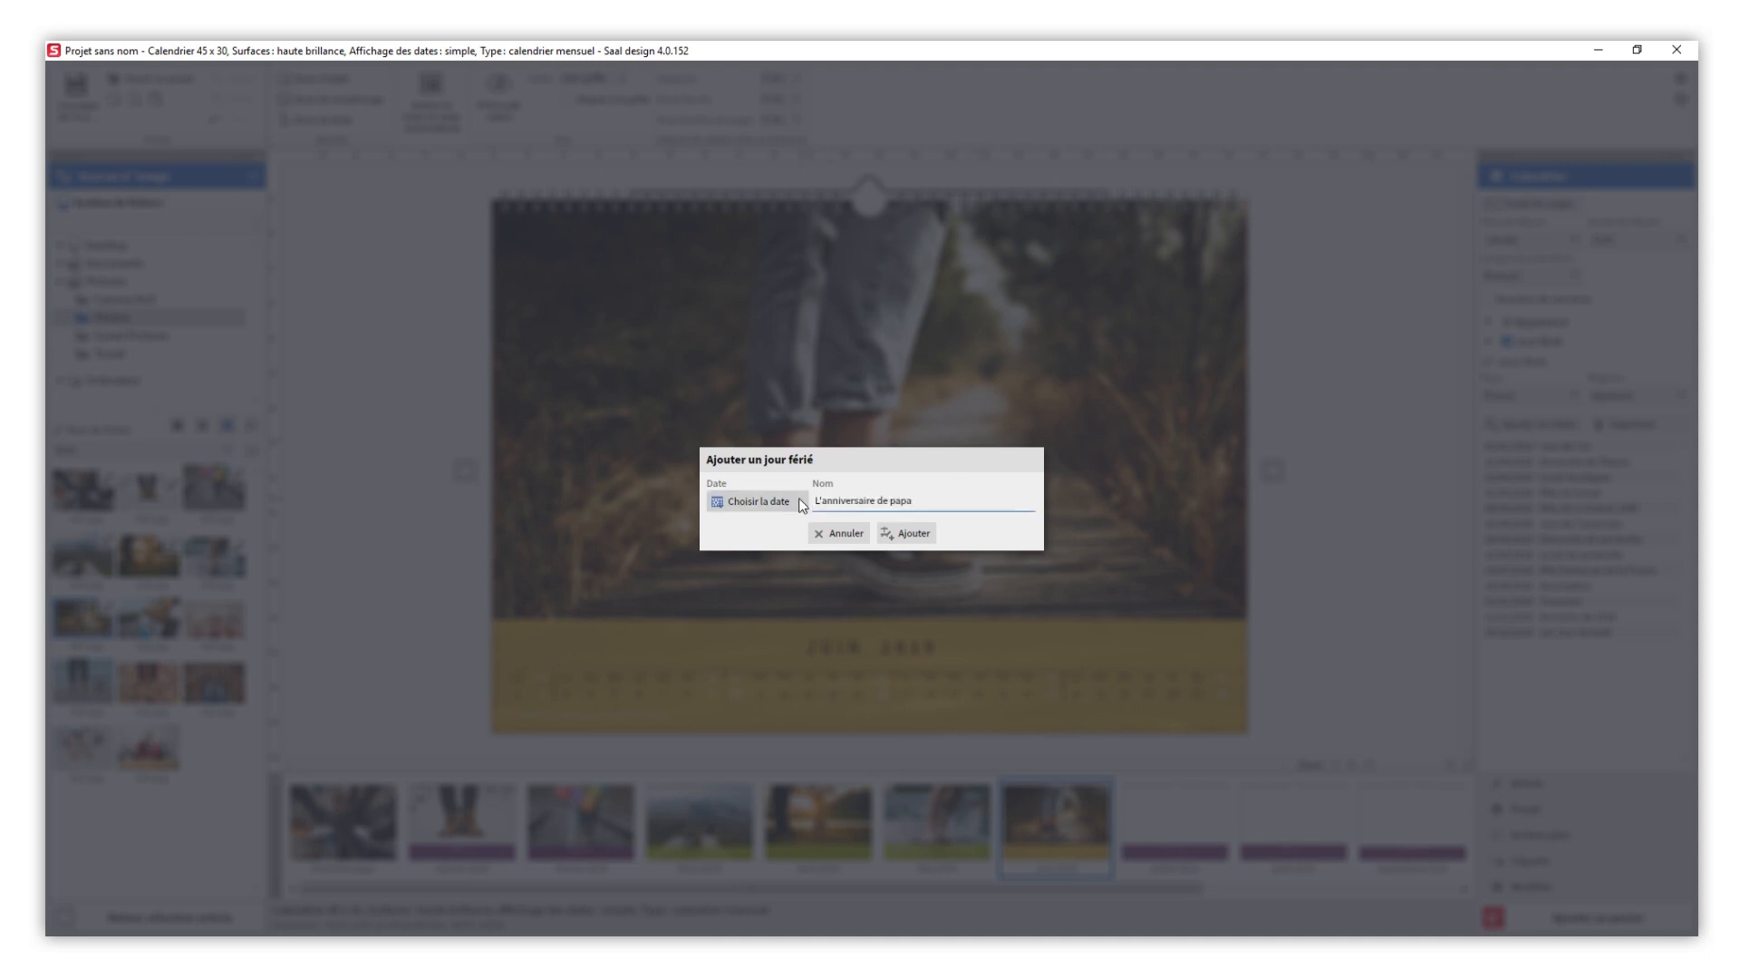
left_click(800, 501)
left_click(878, 527)
left_click(878, 527)
left_click(878, 527)
left_click(878, 526)
left_click(877, 526)
left_click(823, 583)
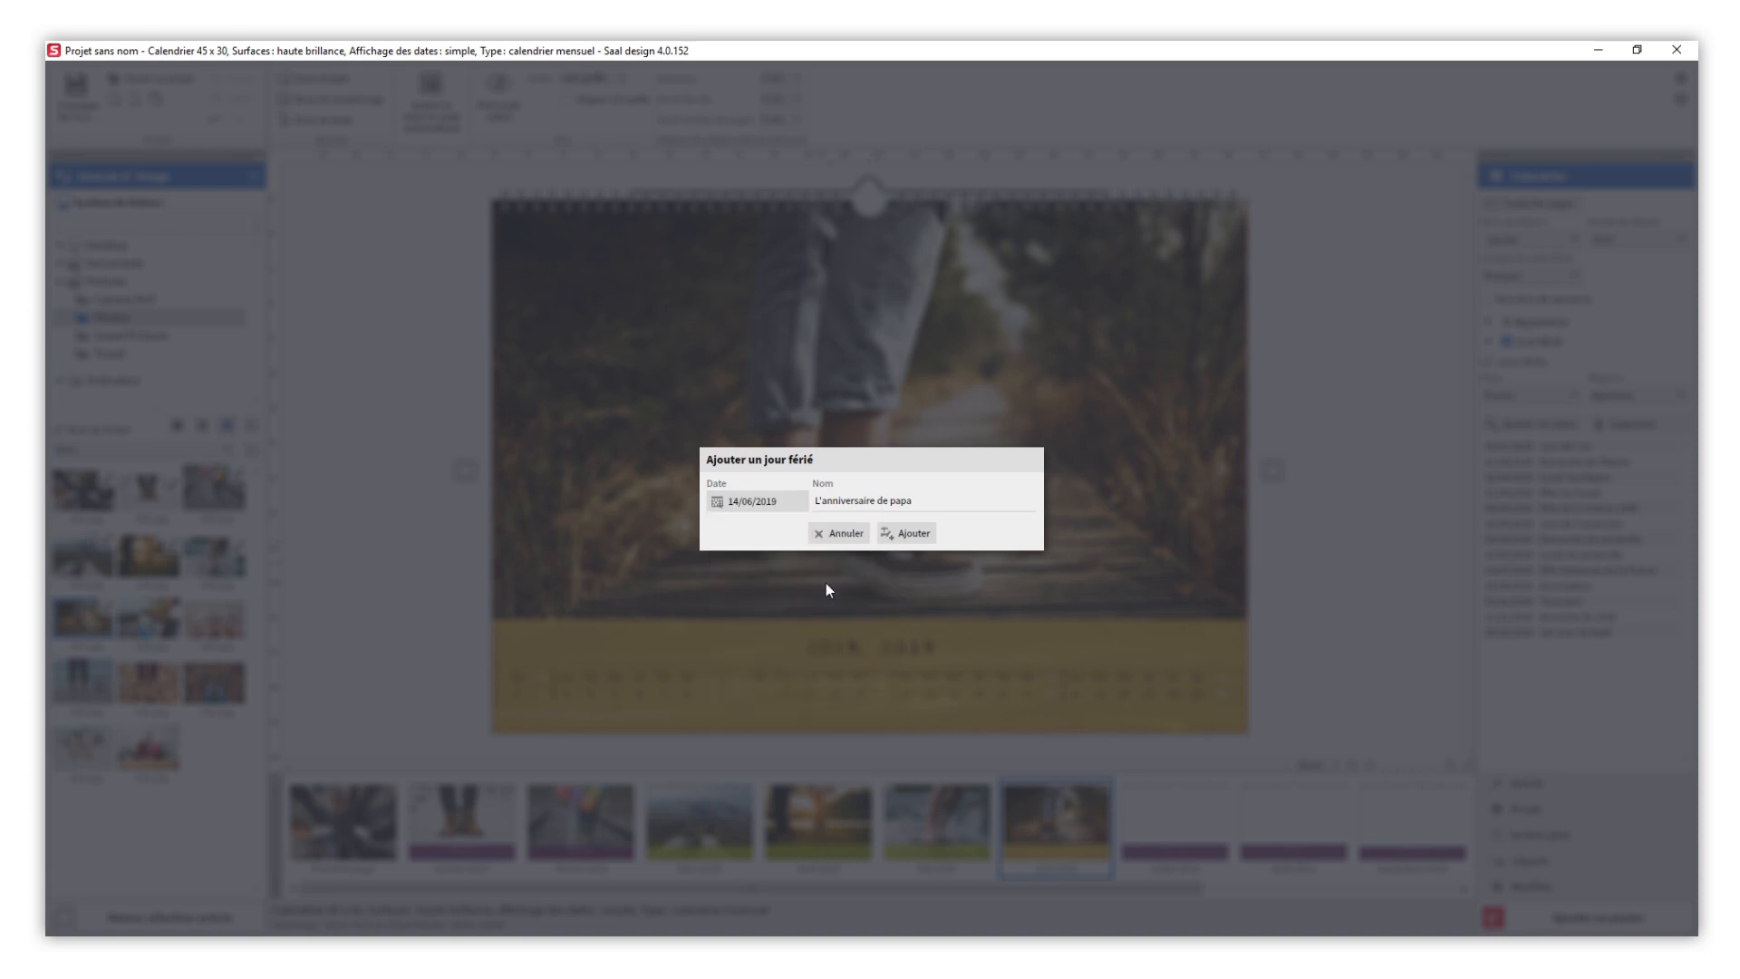
left_click(921, 536)
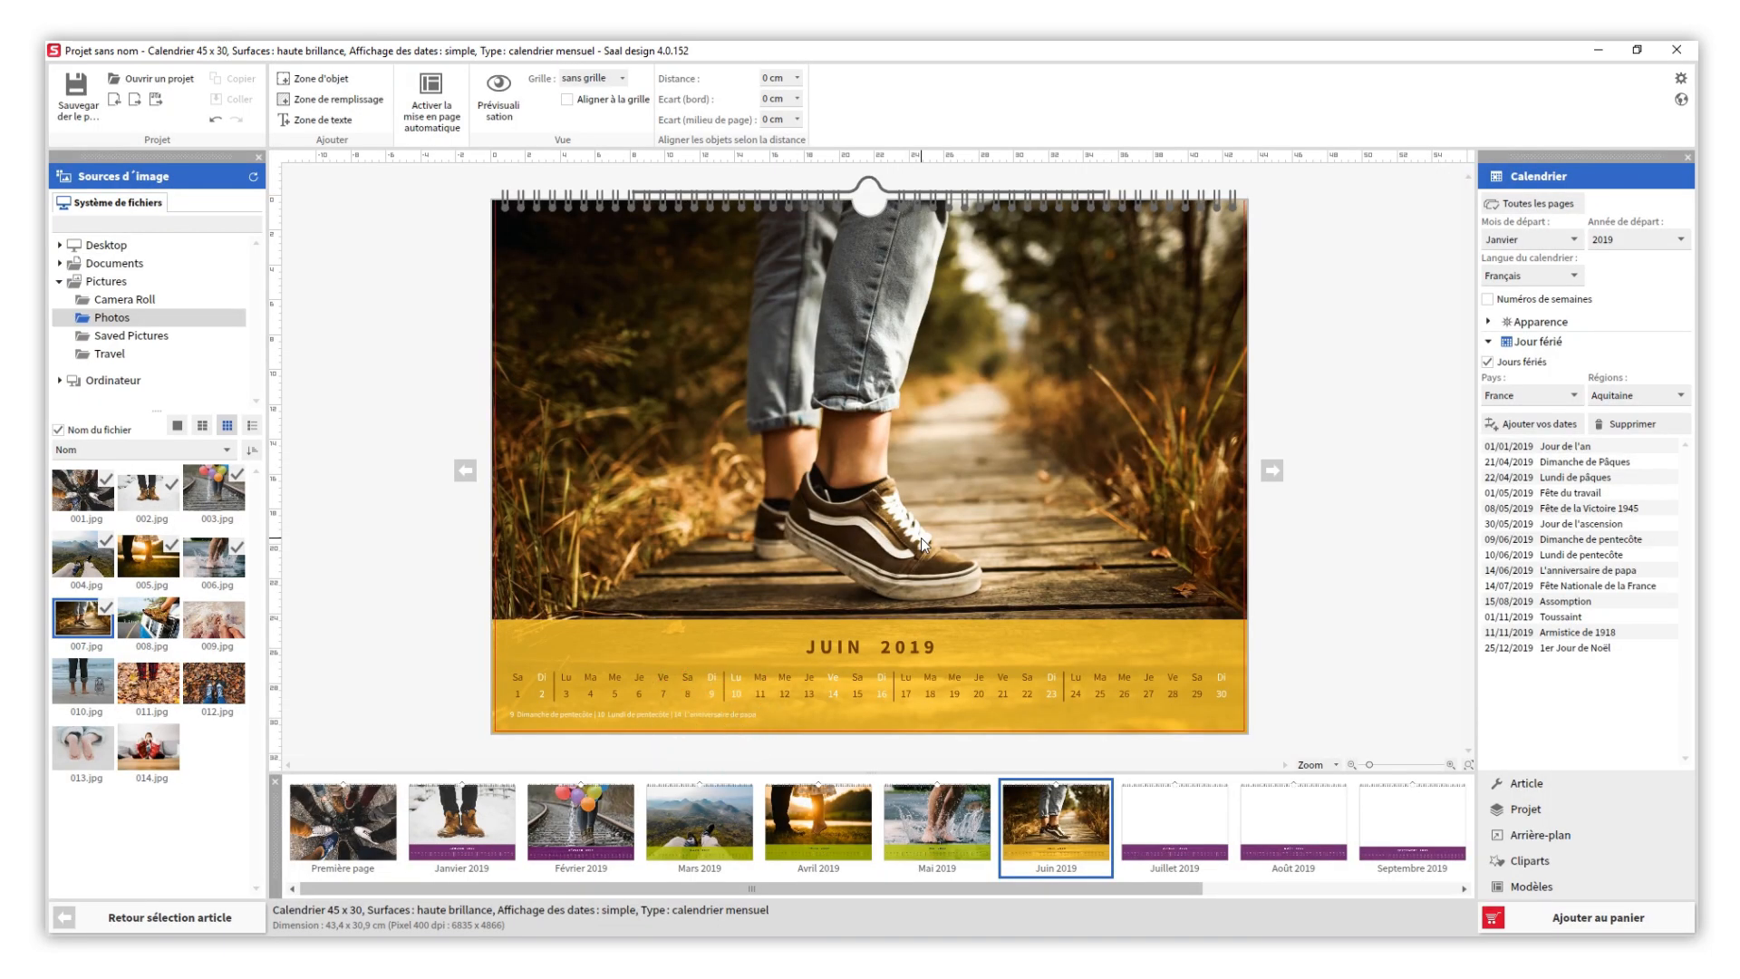
- Give the Juillet 2019 page the yellow date scheme and fill it with photo 008.jpg
left_click(1171, 824)
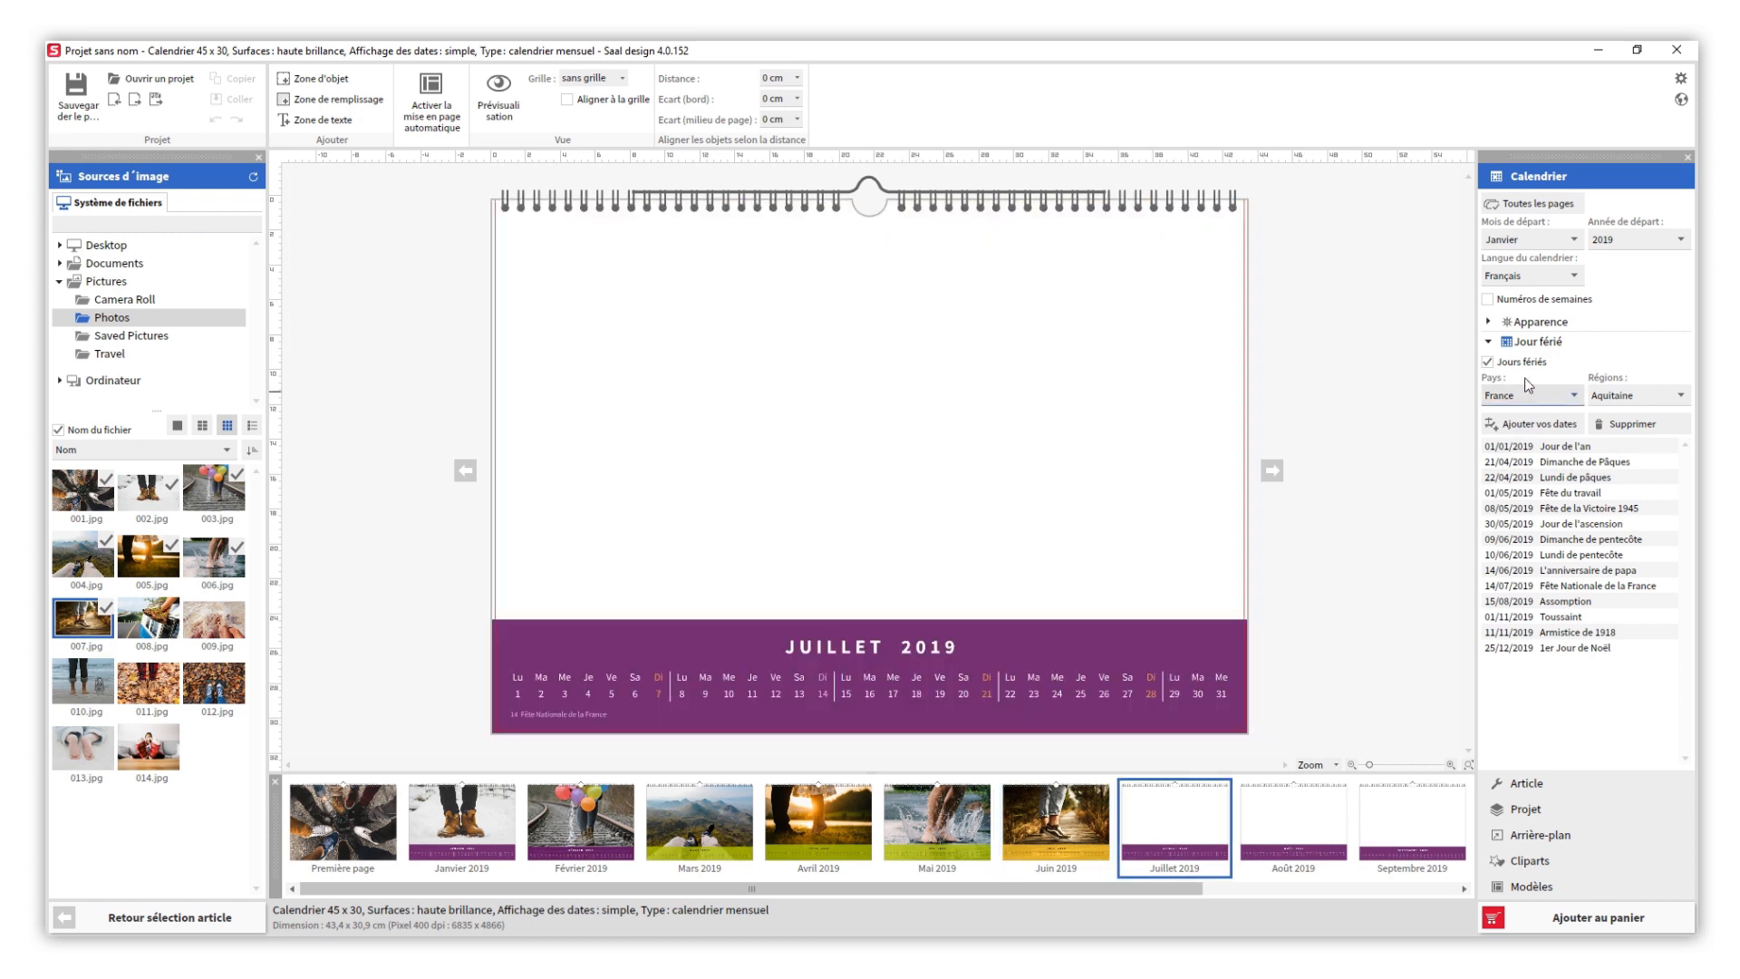
left_click(1534, 323)
left_click(1625, 732)
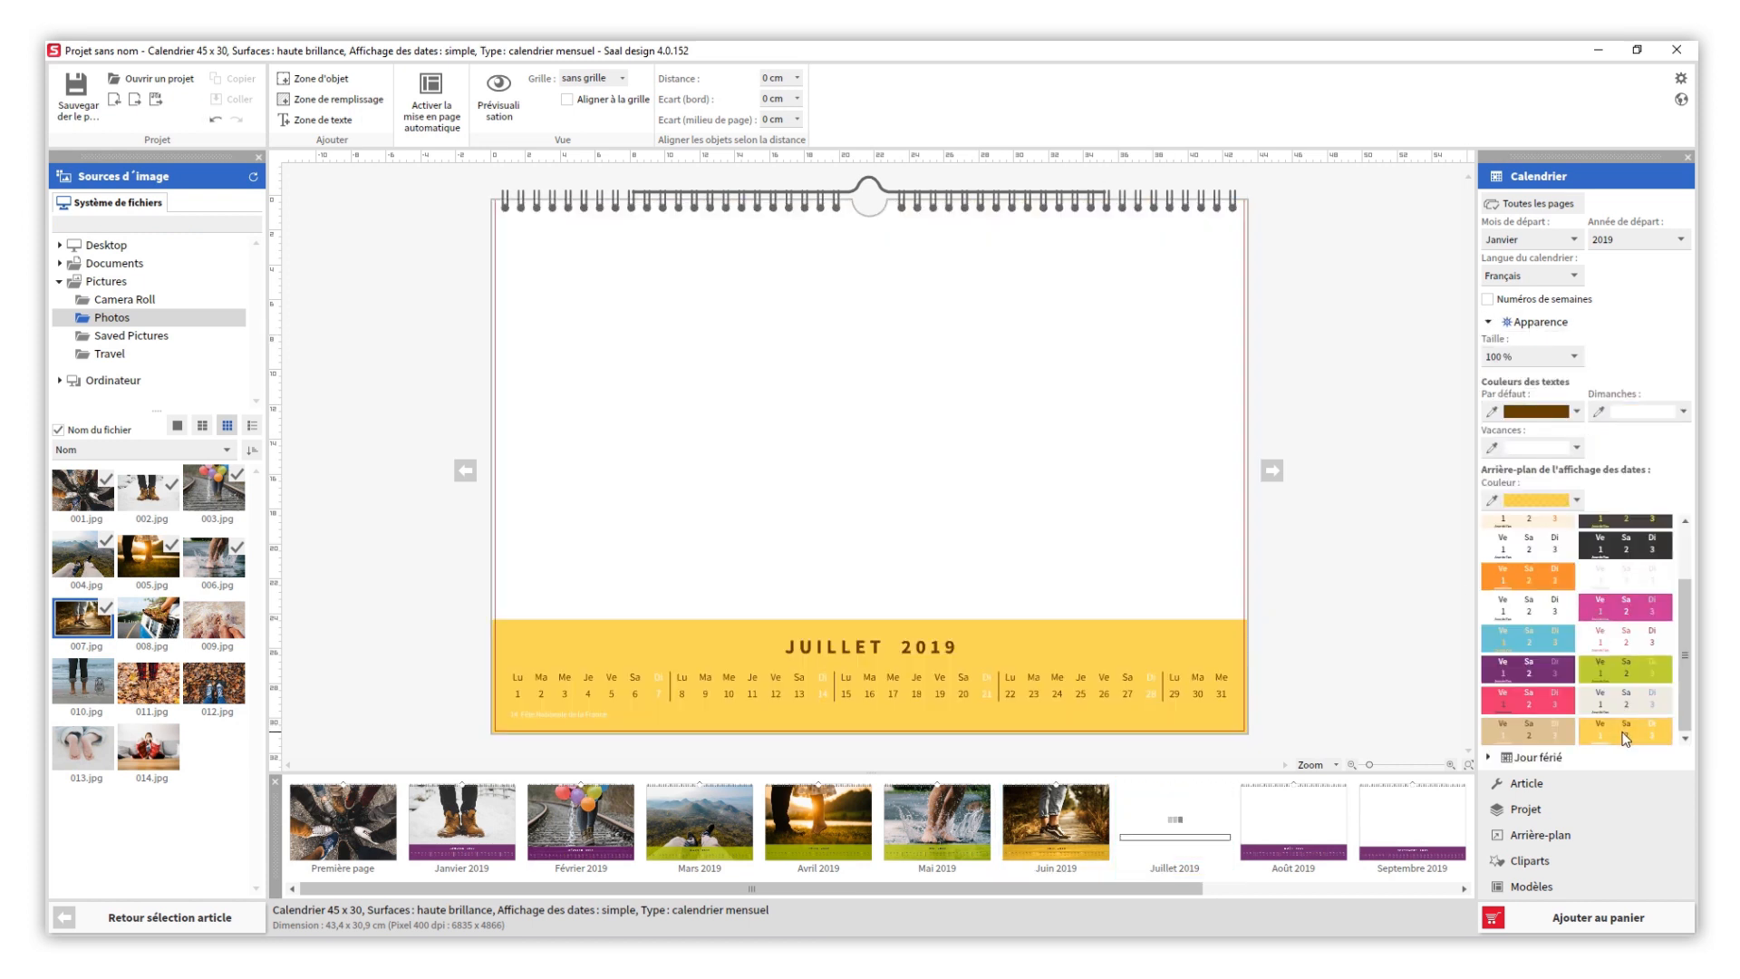
left_click_drag(150, 619, 499, 535)
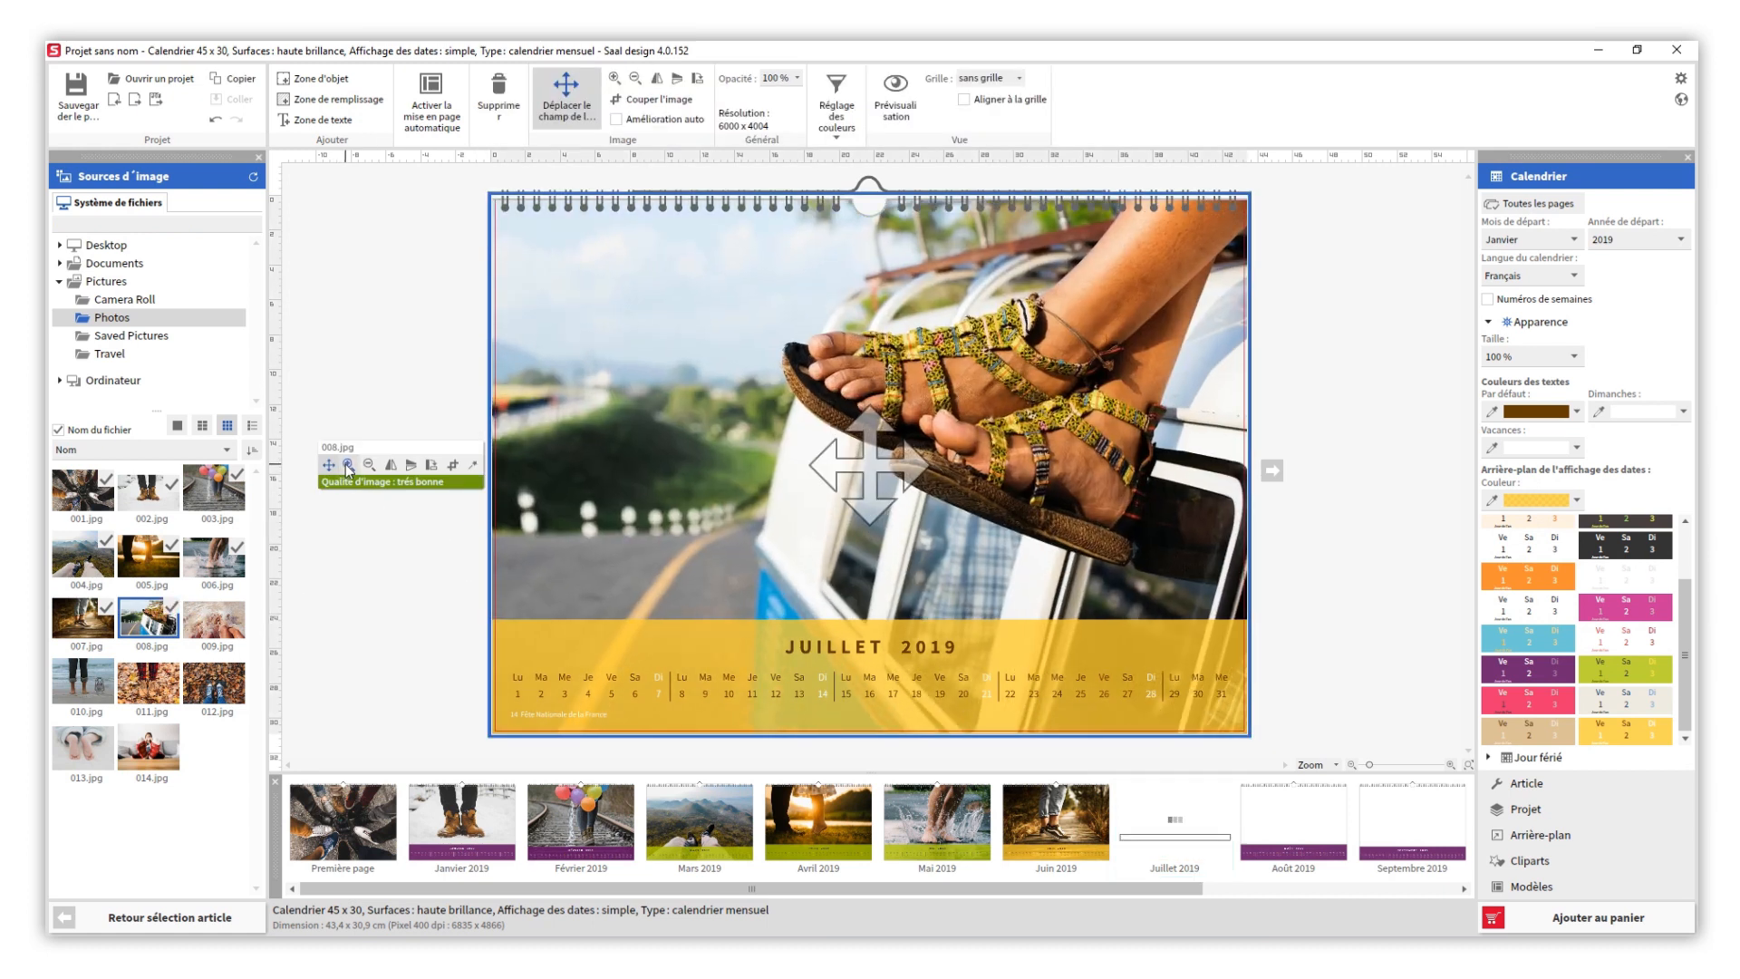
- Mirror the Juillet photo horizontally and shift its visible section slightly downward within the frame
left_click(389, 466)
left_click_drag(705, 483, 706, 510)
left_click(1373, 634)
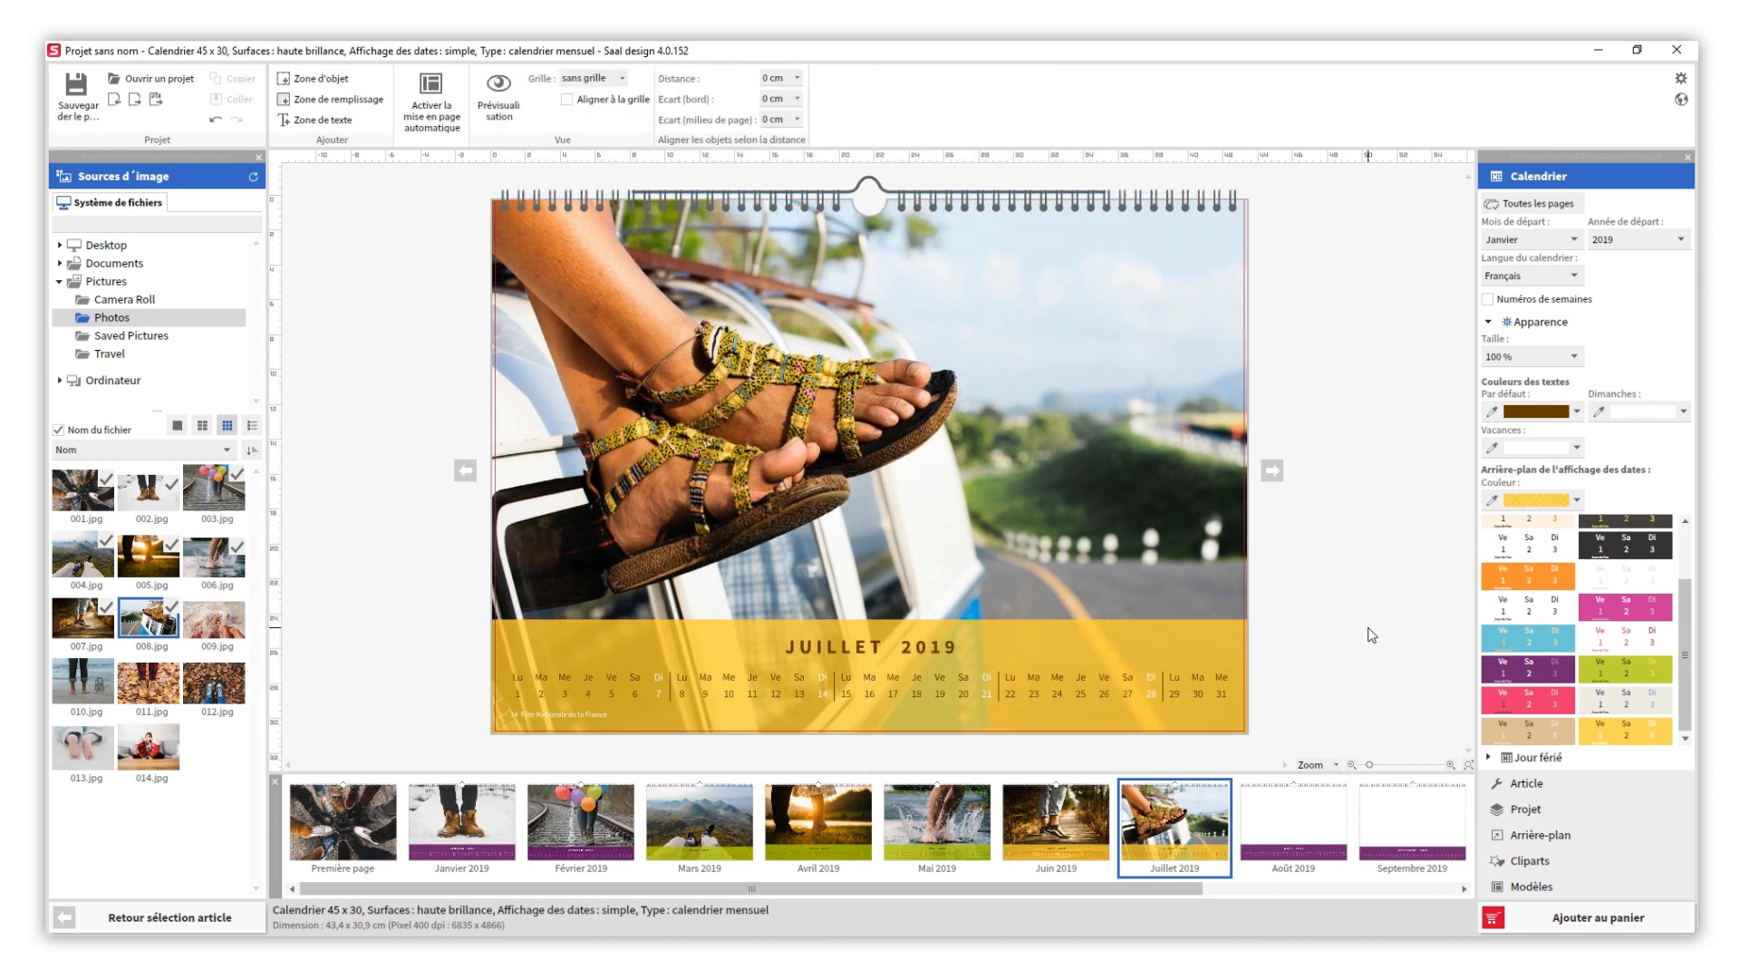
- Give the Août 2019 page the yellow date scheme and fill it with photo 009.jpg
left_click(1294, 826)
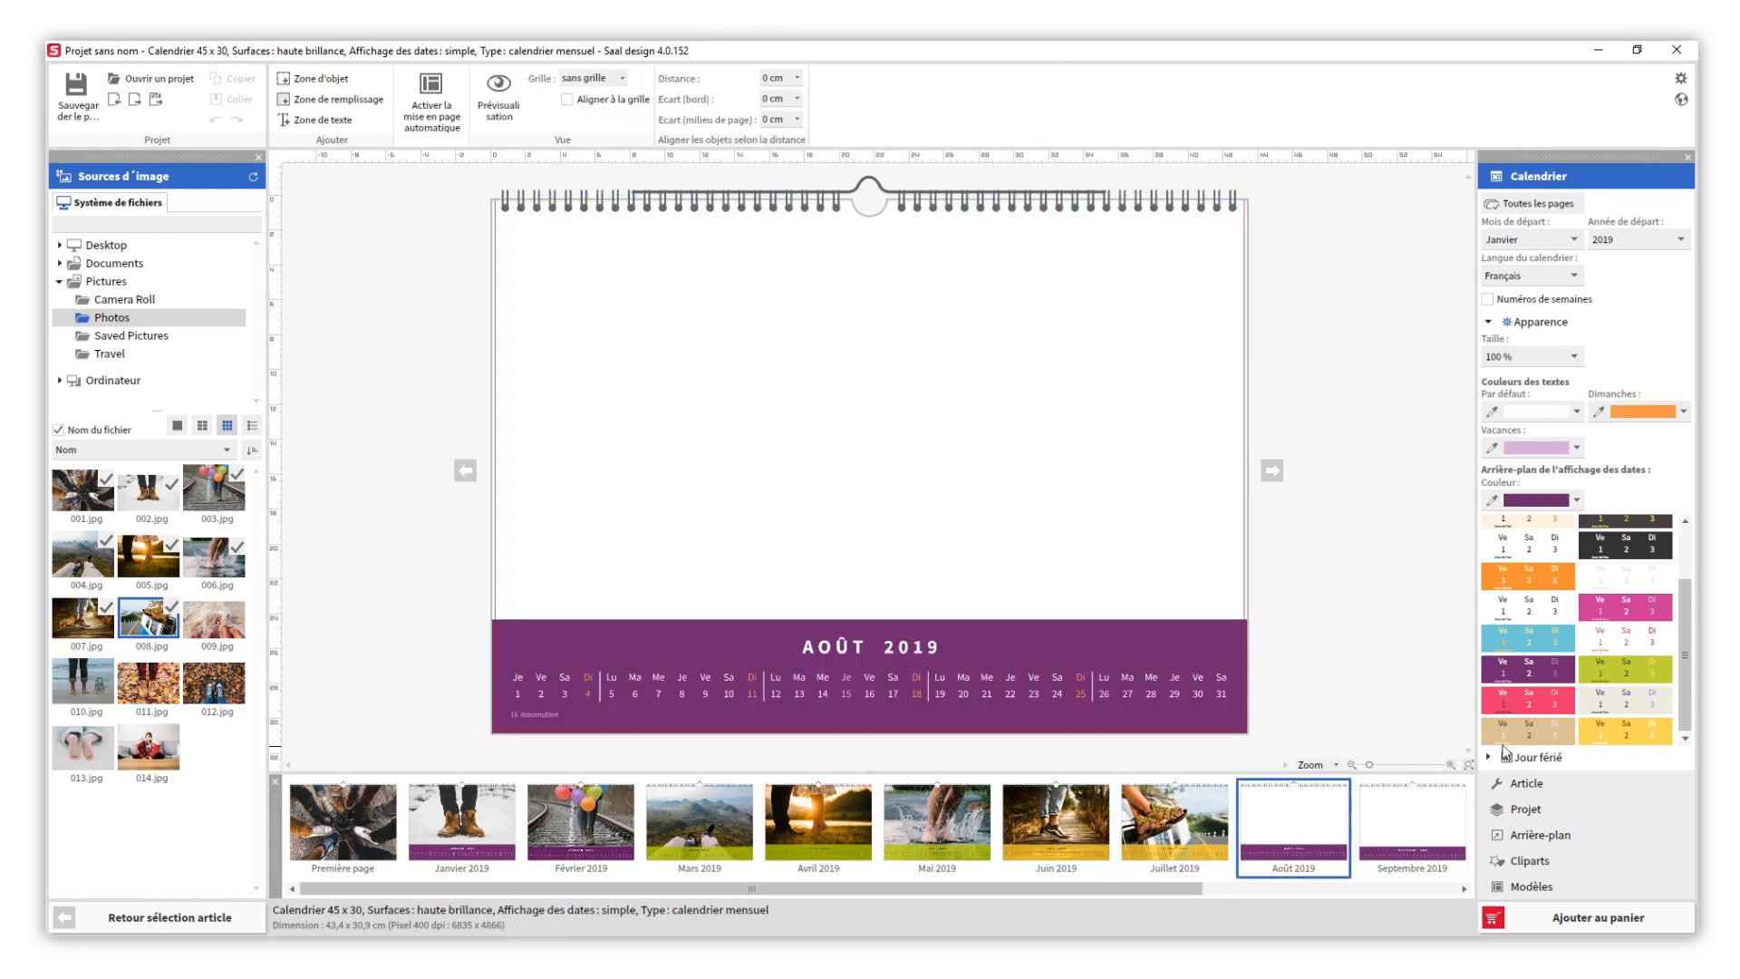
left_click(1584, 734)
left_click_drag(215, 620, 497, 550)
- Enlarge the Août photo by two zoom steps inside its frame and shift its visible section slightly upward
left_click(350, 464)
left_click(350, 464)
left_click_drag(1010, 502, 995, 479)
left_click(1354, 643)
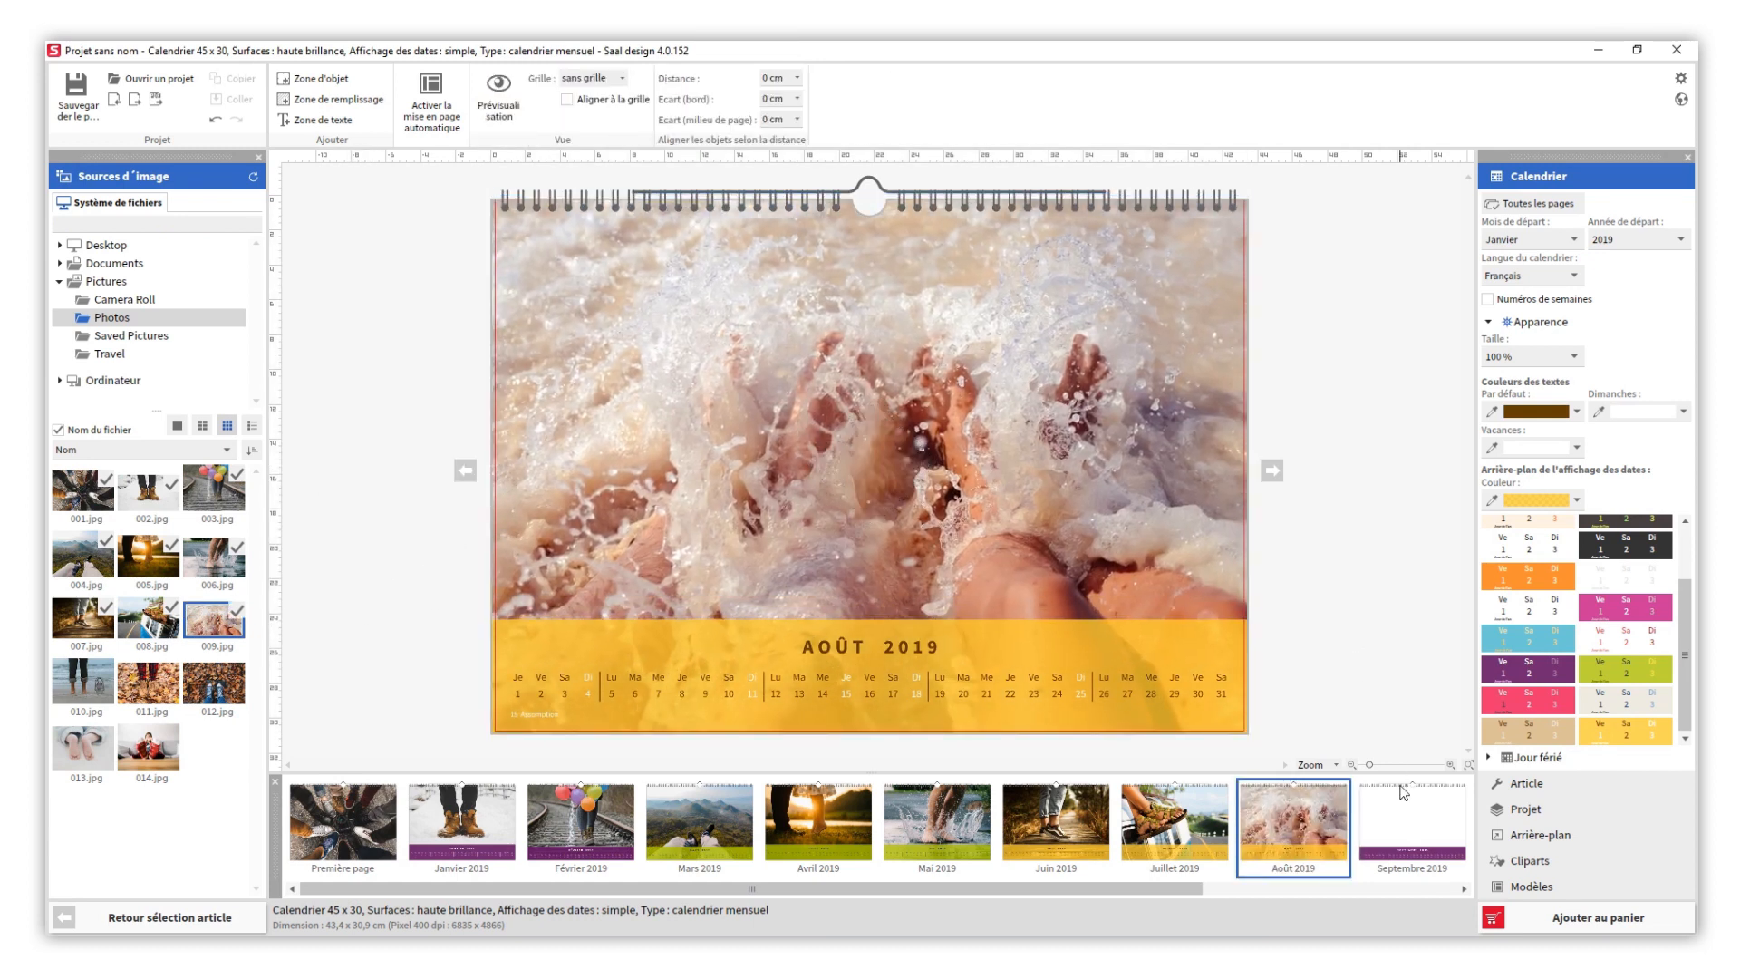
- Give the Septembre 2019 page the beige date scheme and fill it with photo 010.jpg
left_click(1405, 825)
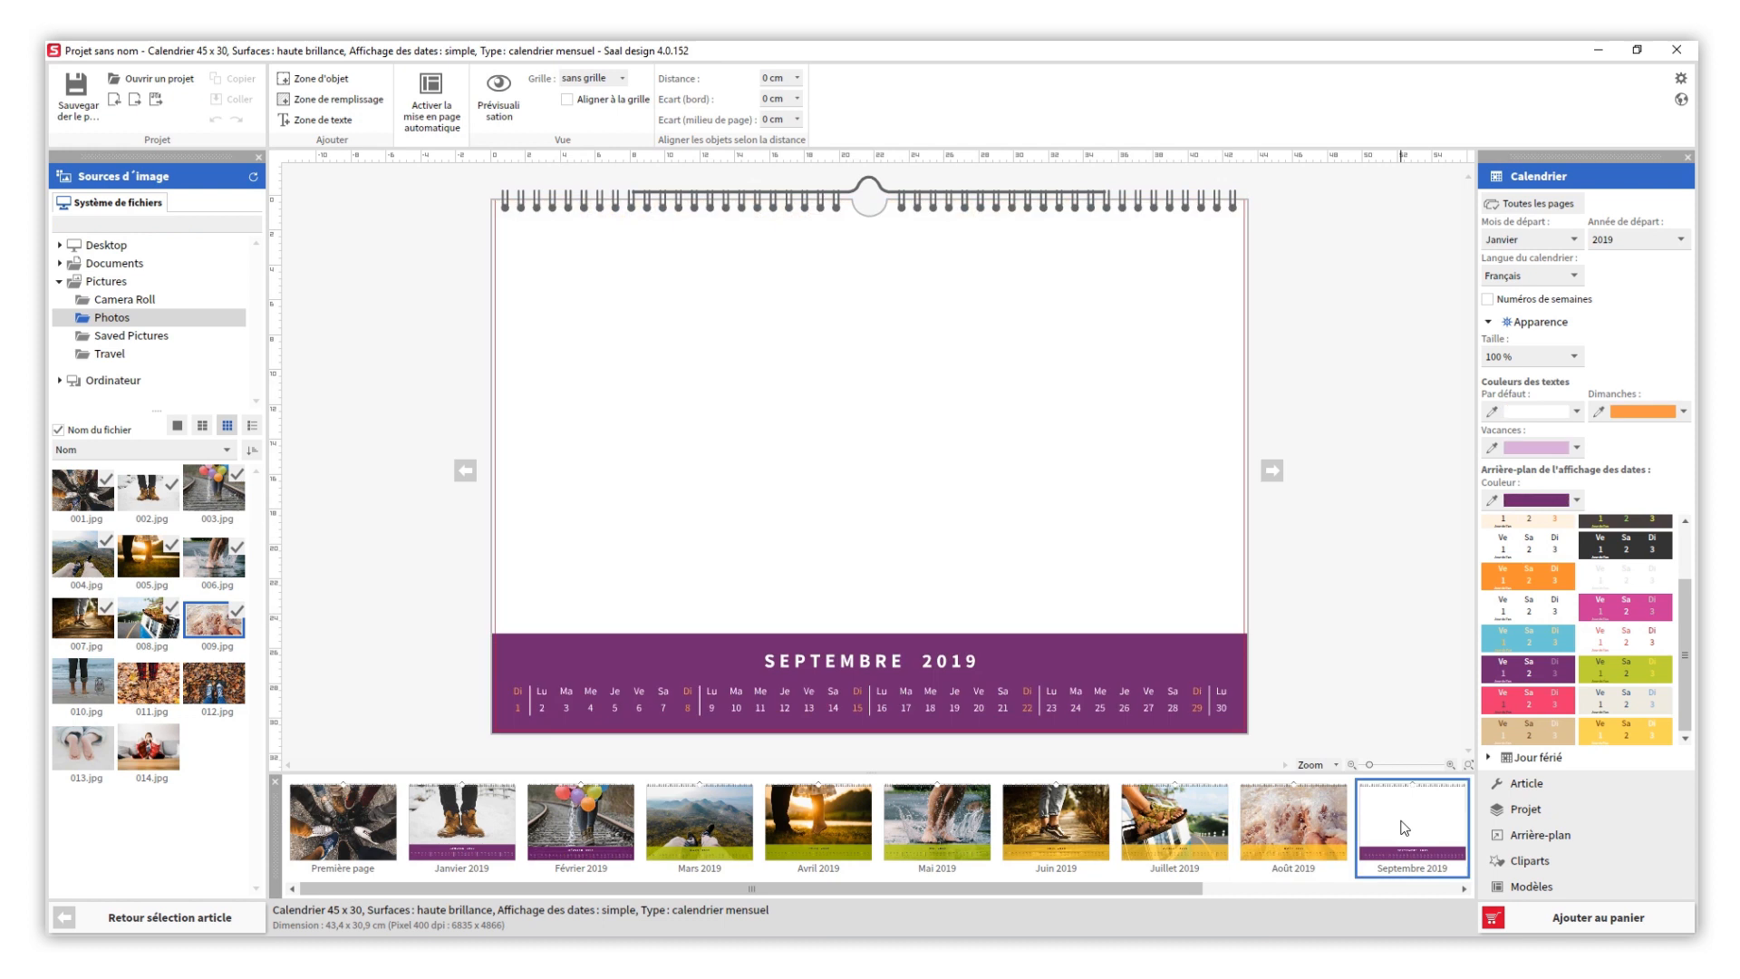
left_click(1573, 730)
left_click_drag(84, 680, 561, 585)
left_click(452, 606)
- Apply a tilted two-photo template from the Ludique layout line to the Octobre 2019 page
left_click_drag(878, 886, 1182, 910)
left_click(1176, 825)
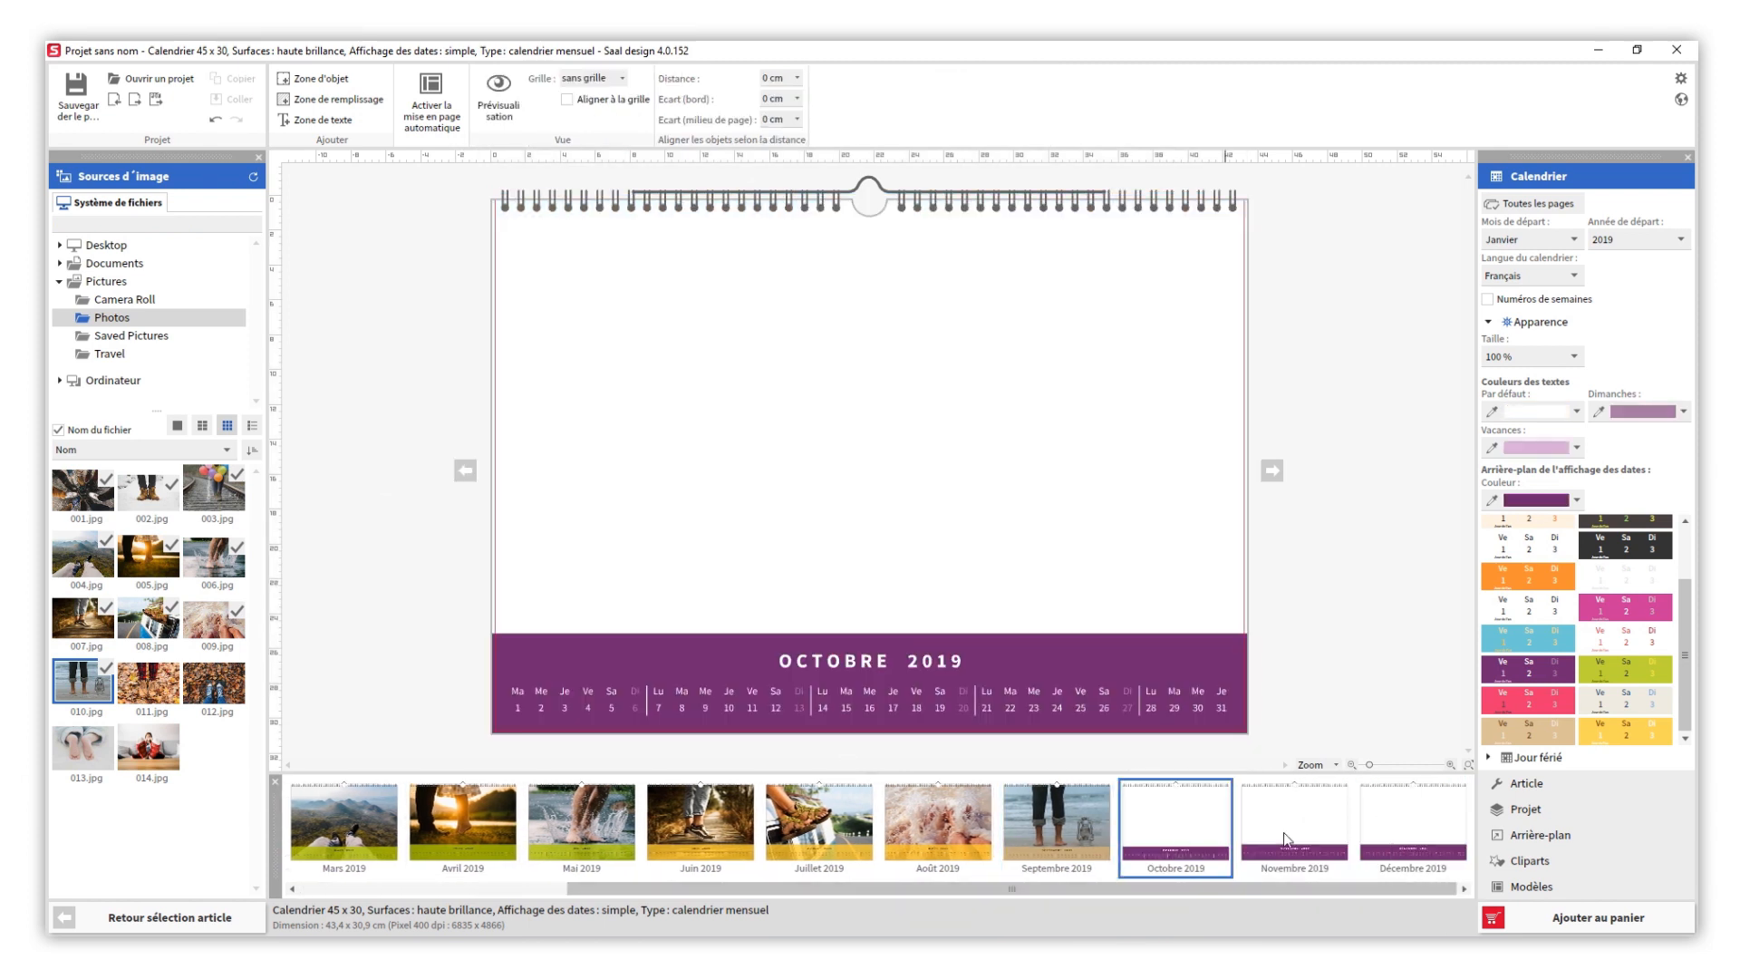
left_click(1531, 887)
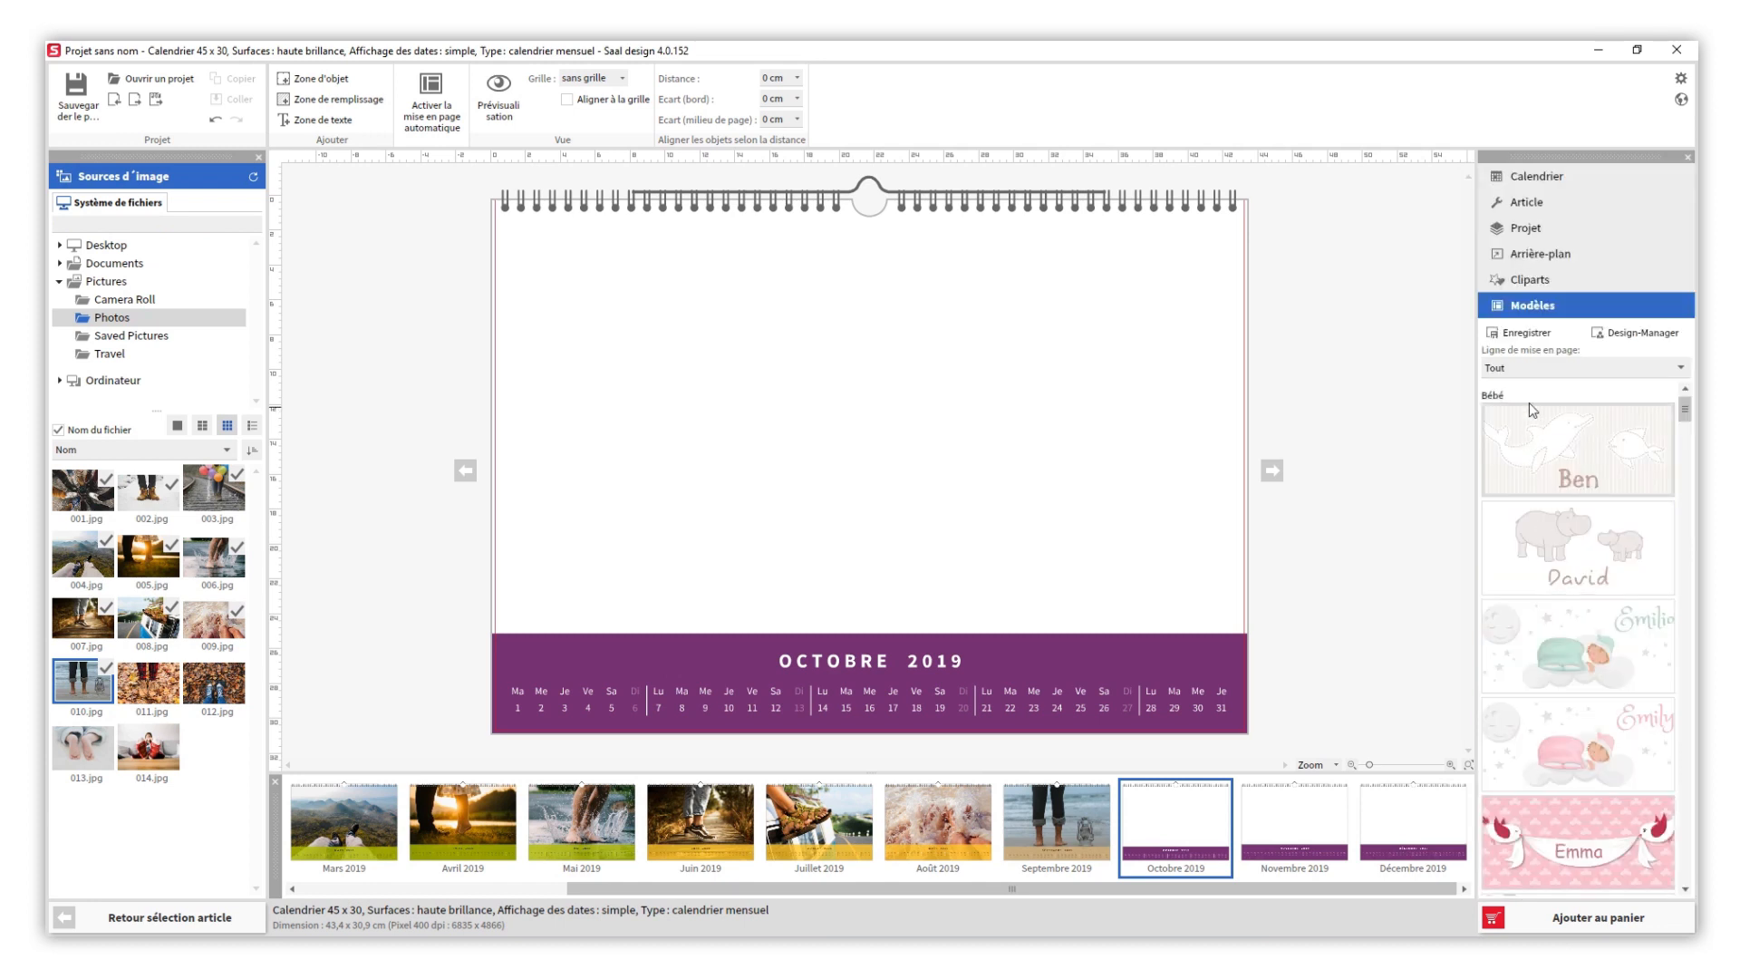
left_click(1534, 372)
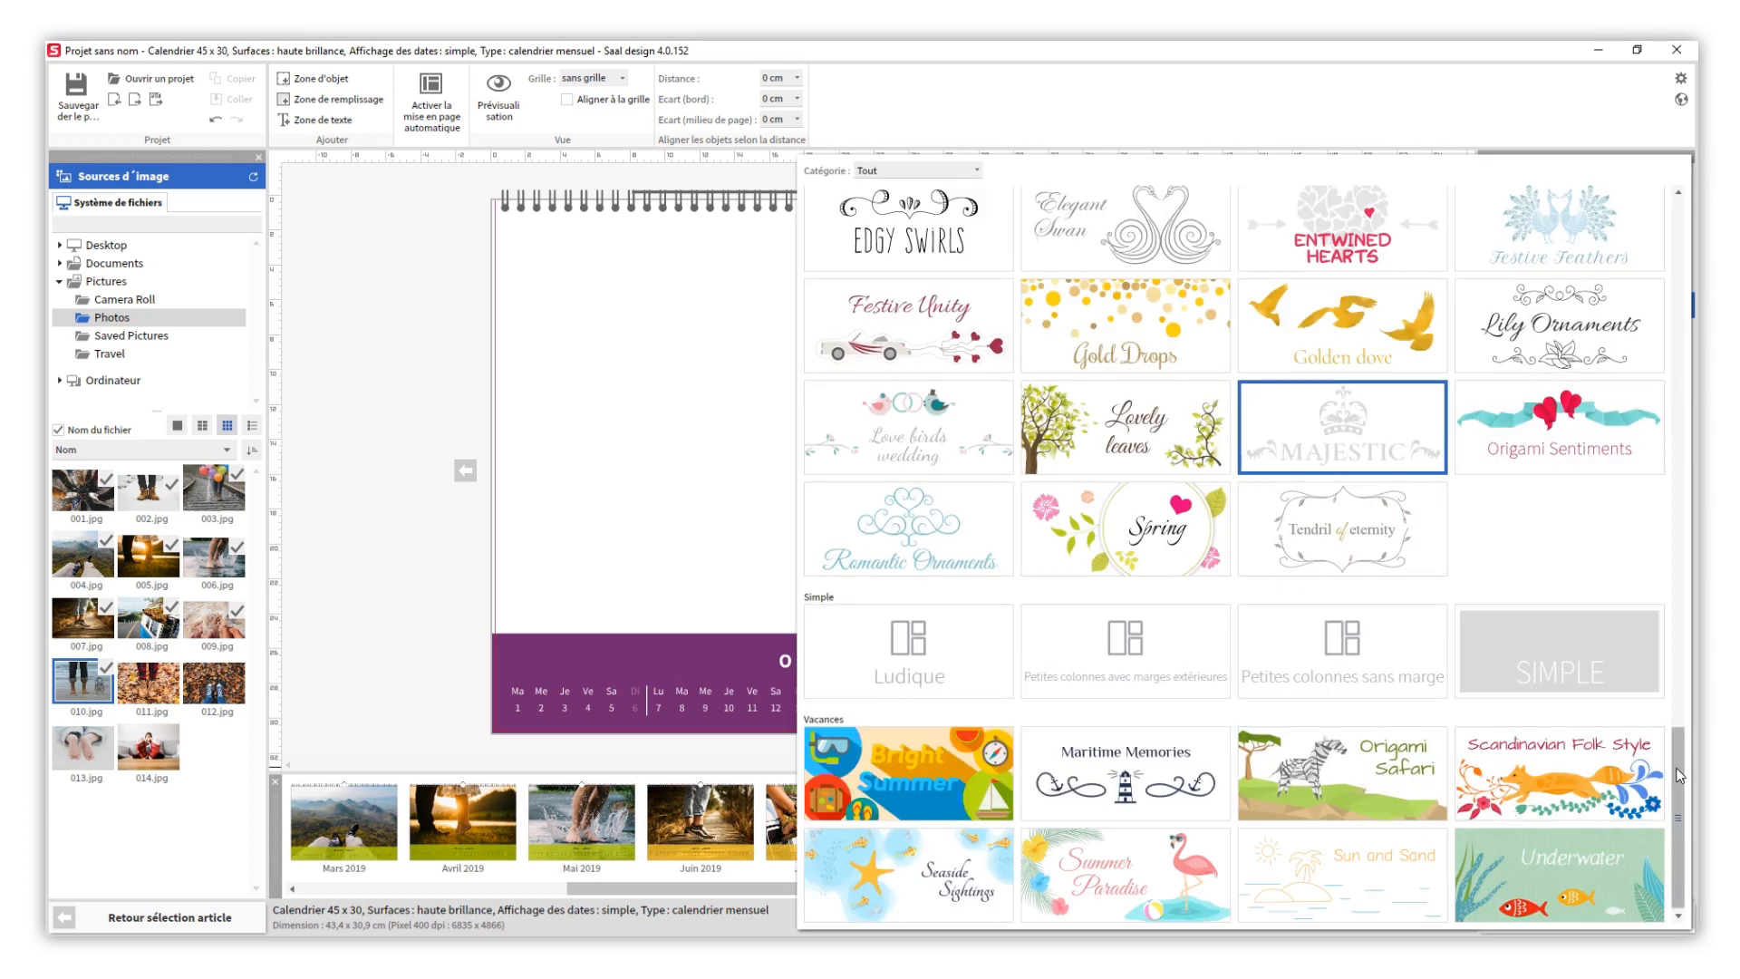
scroll(1679, 770, "up", 1)
left_click(928, 694)
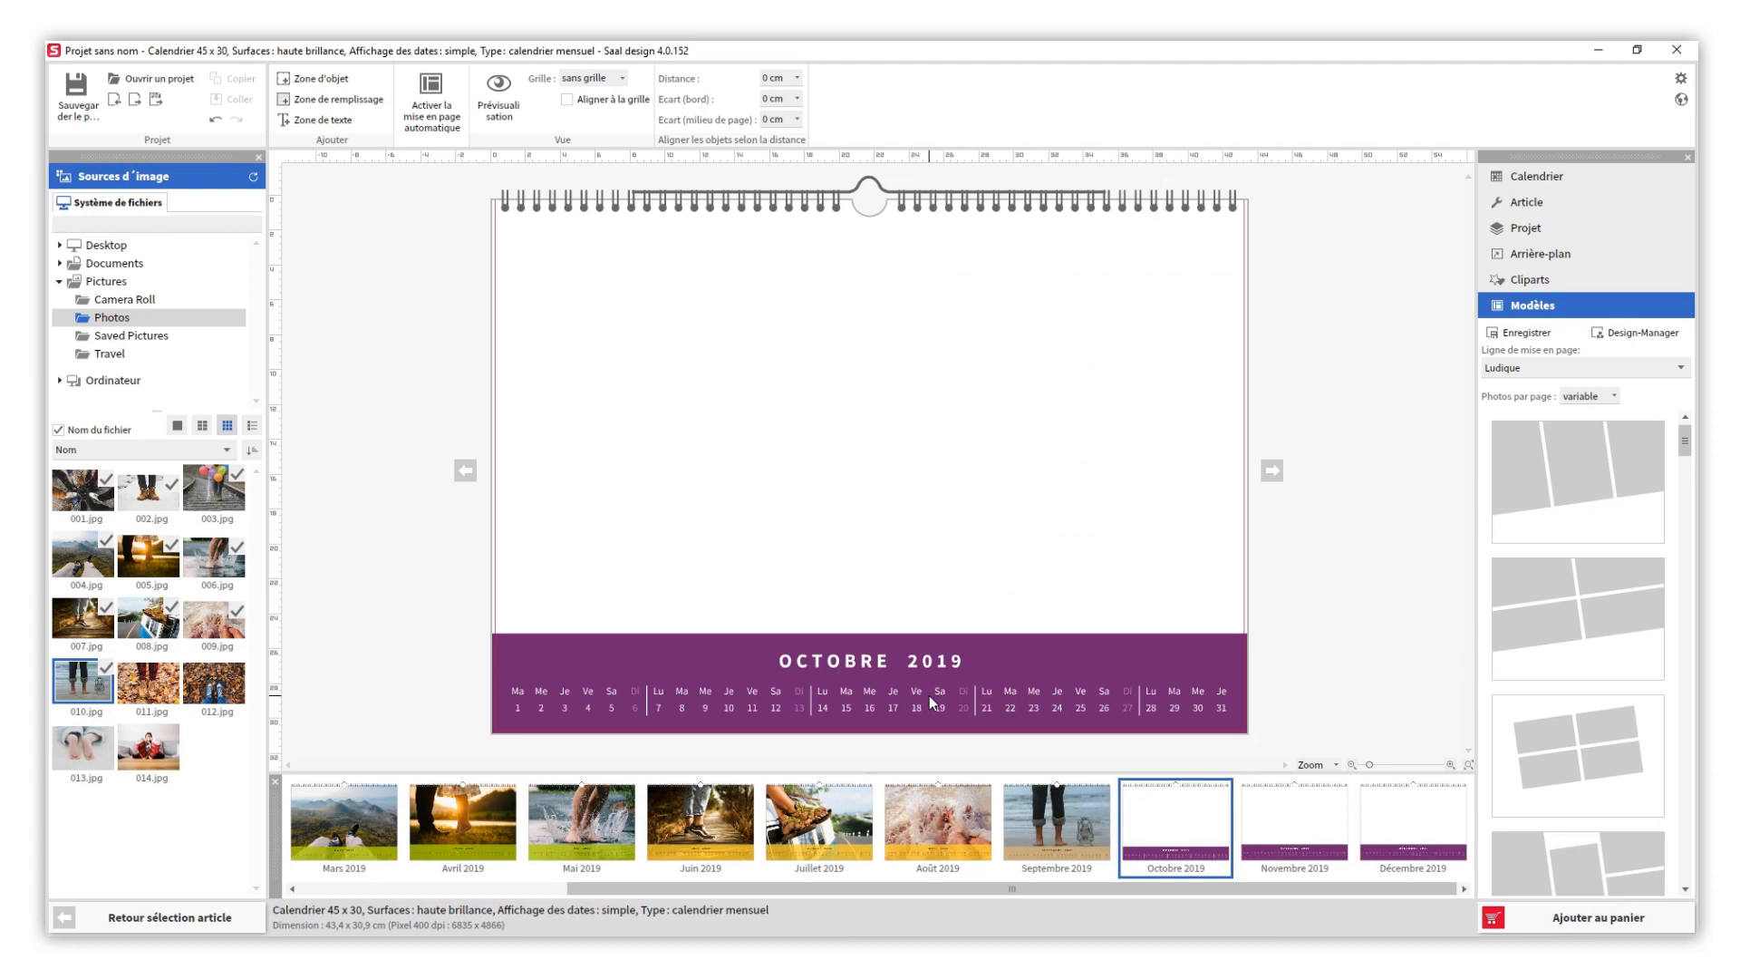
left_click_drag(1684, 441, 1686, 477)
left_click(1600, 558)
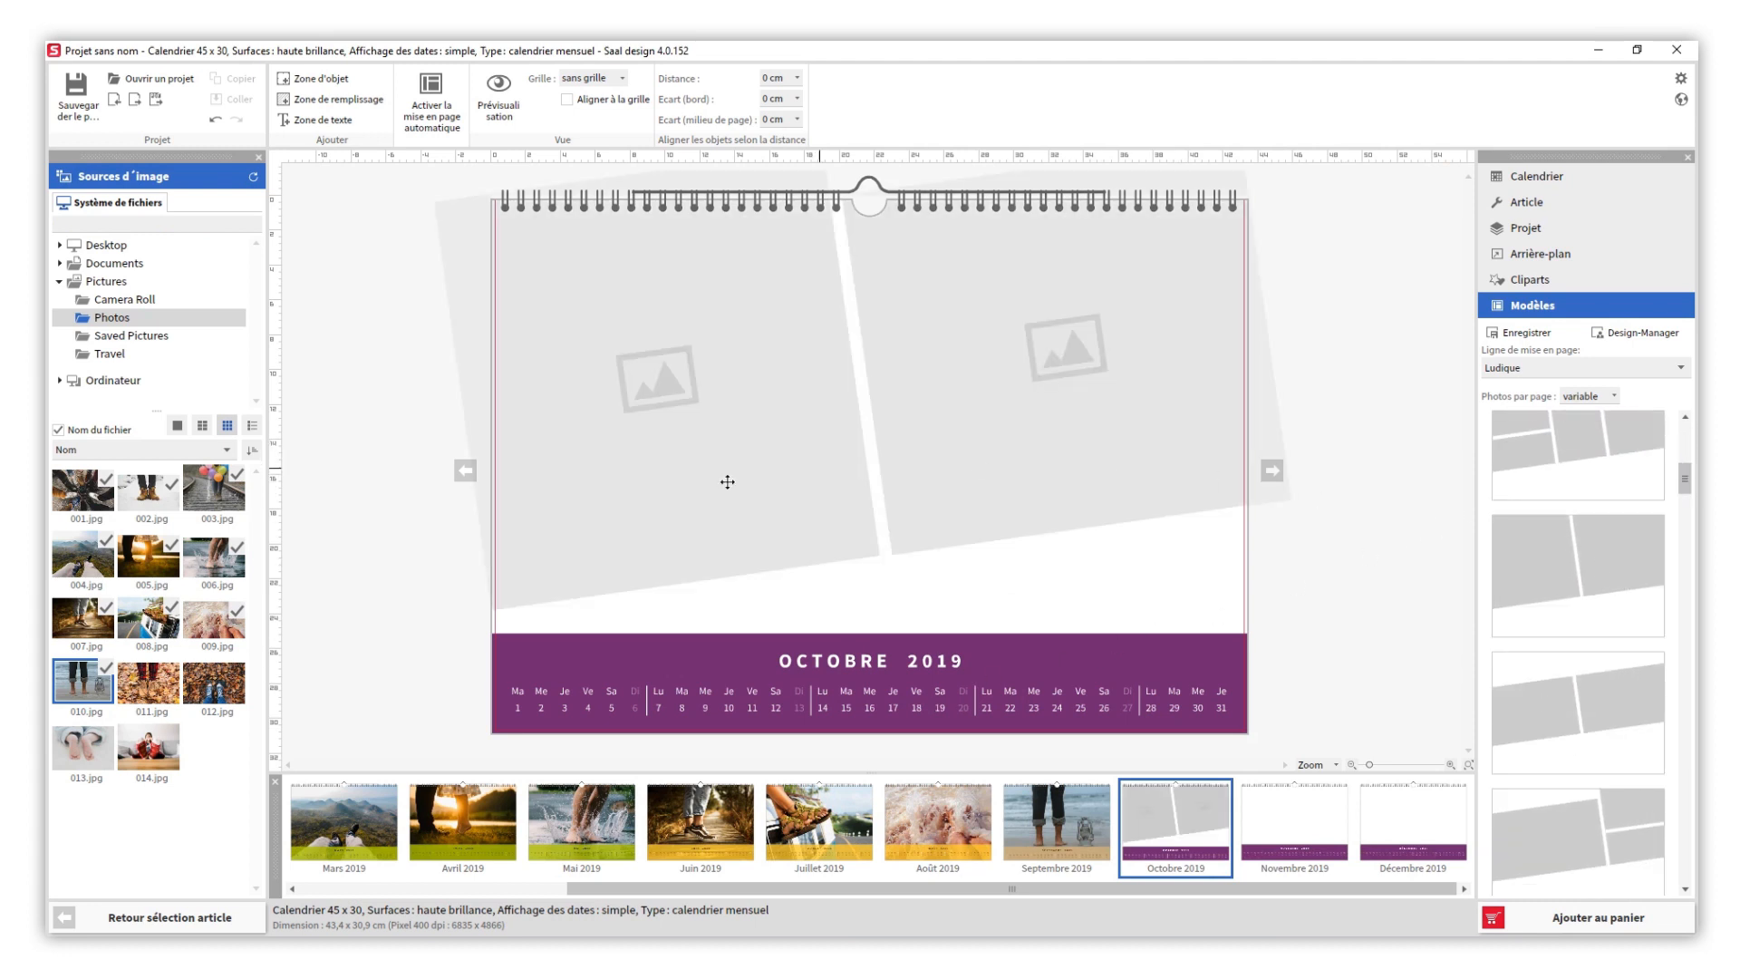
- Fill the first Octobre photo frame with 011.jpg and the second with 012.jpg
left_click_drag(175, 689, 705, 519)
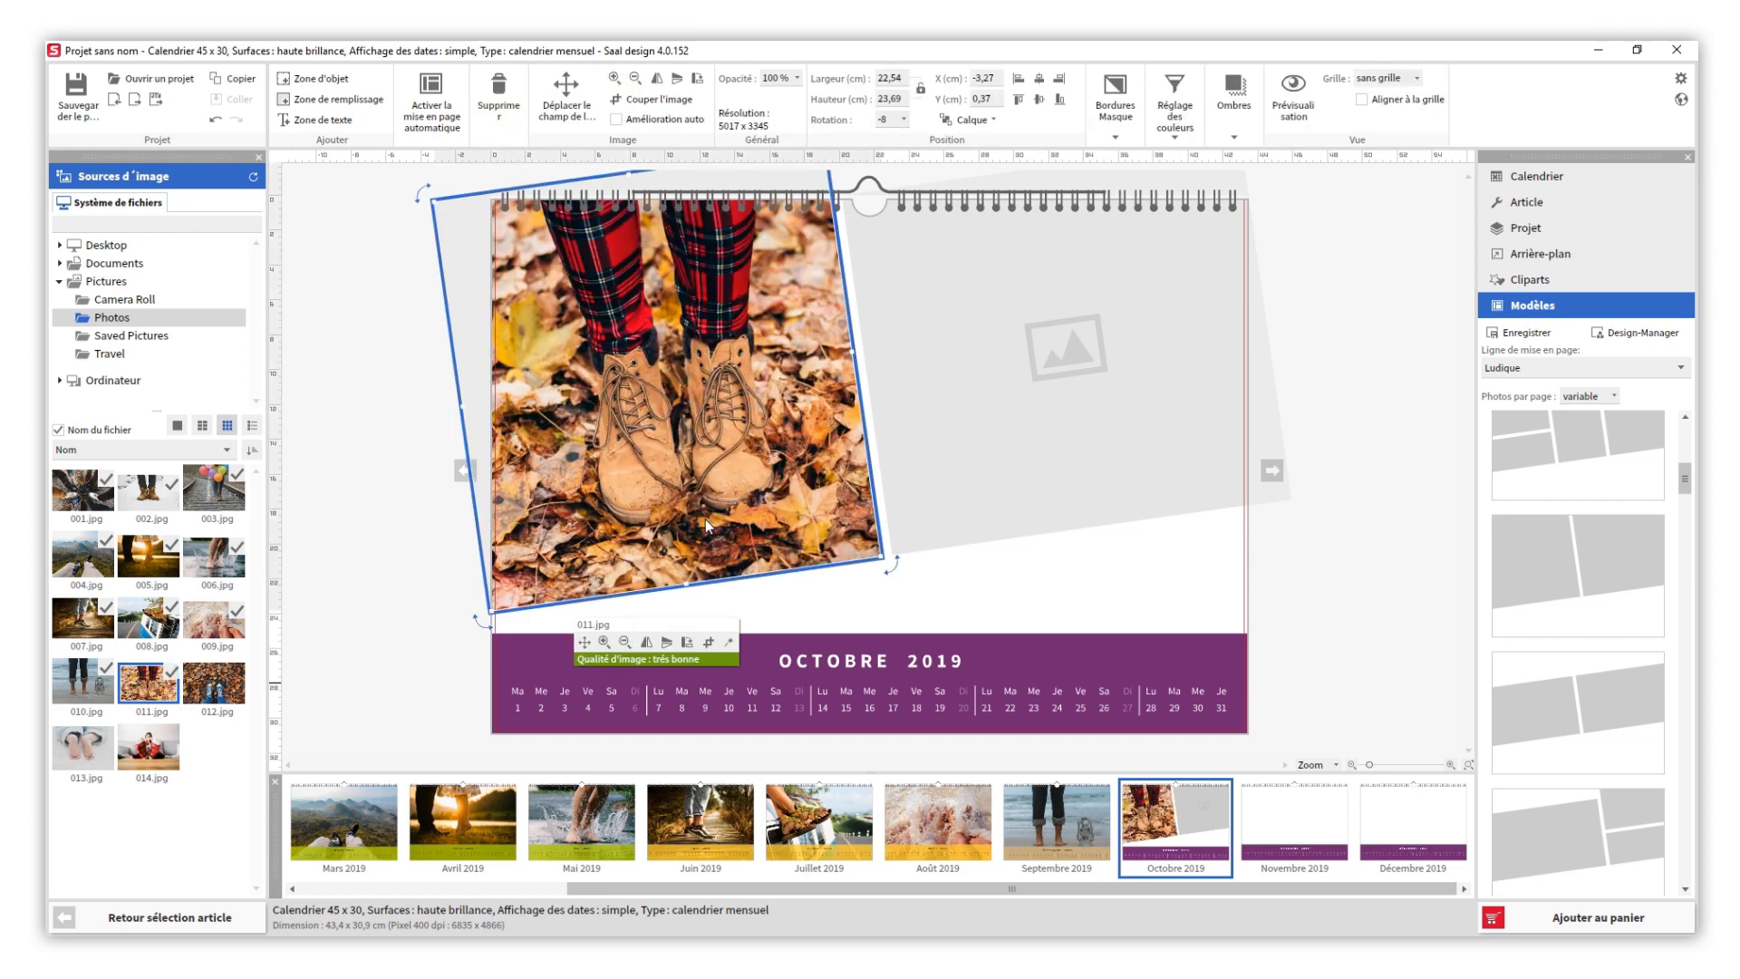
left_click_drag(214, 682, 1020, 438)
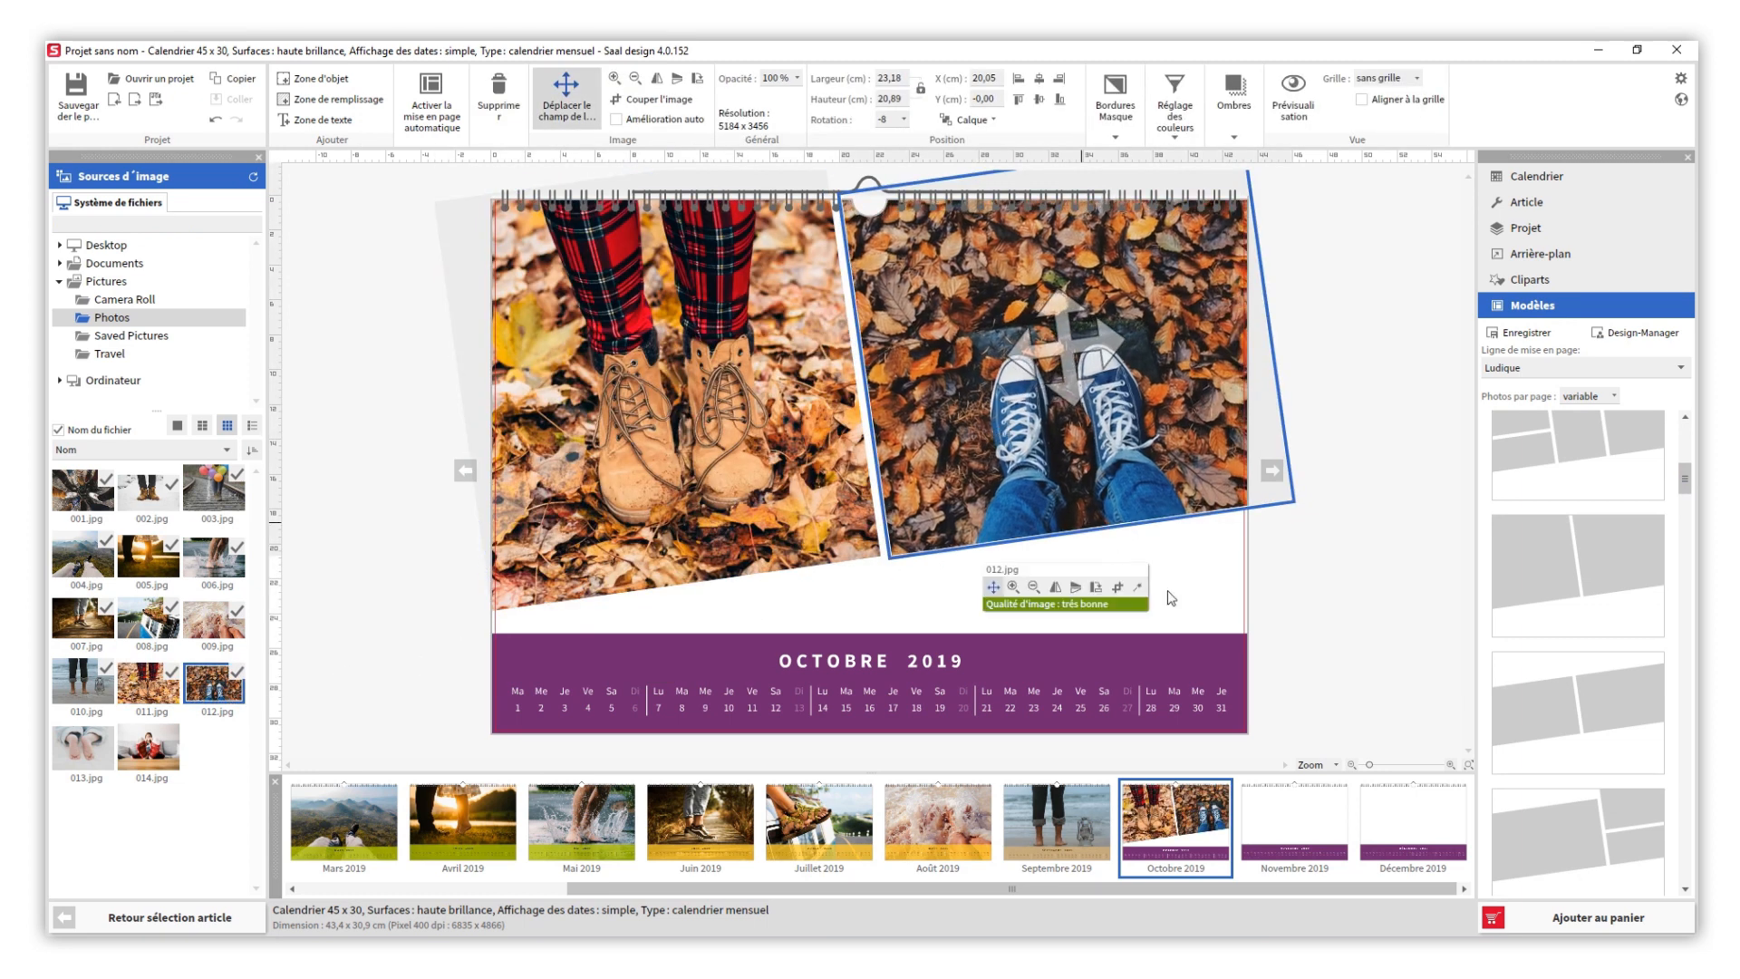
left_click(1308, 602)
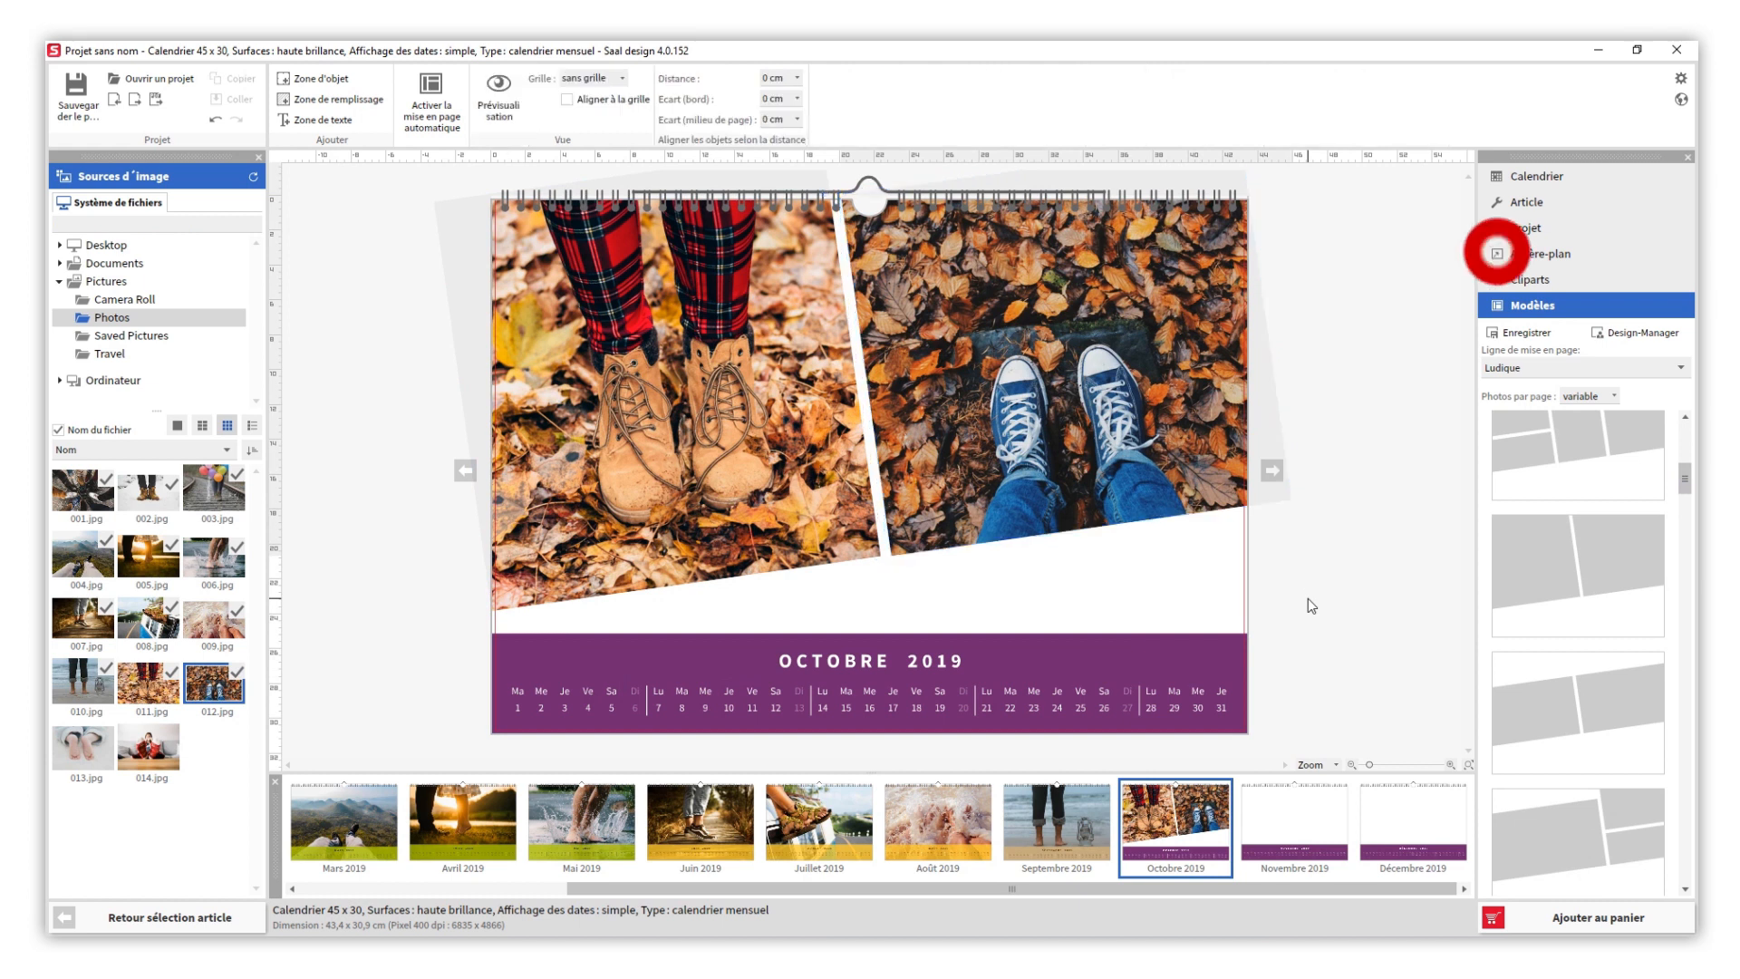
- Give the Octobre page a plain tan background colour
left_click(1526, 259)
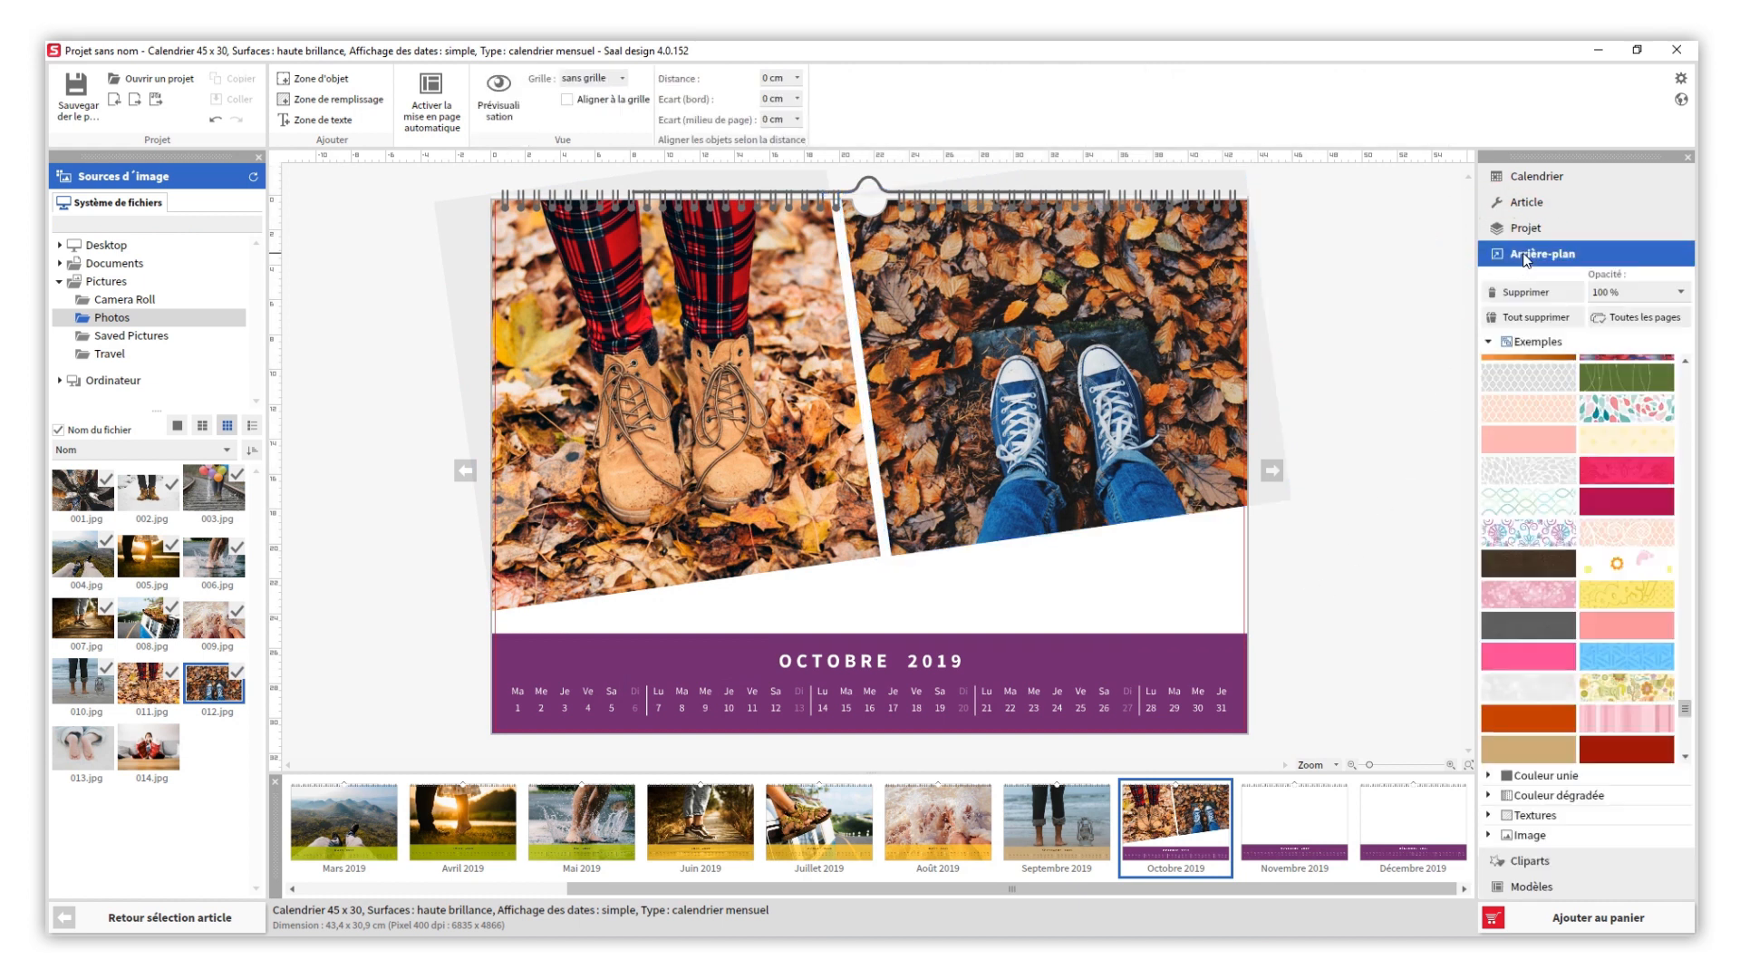
left_click(1527, 774)
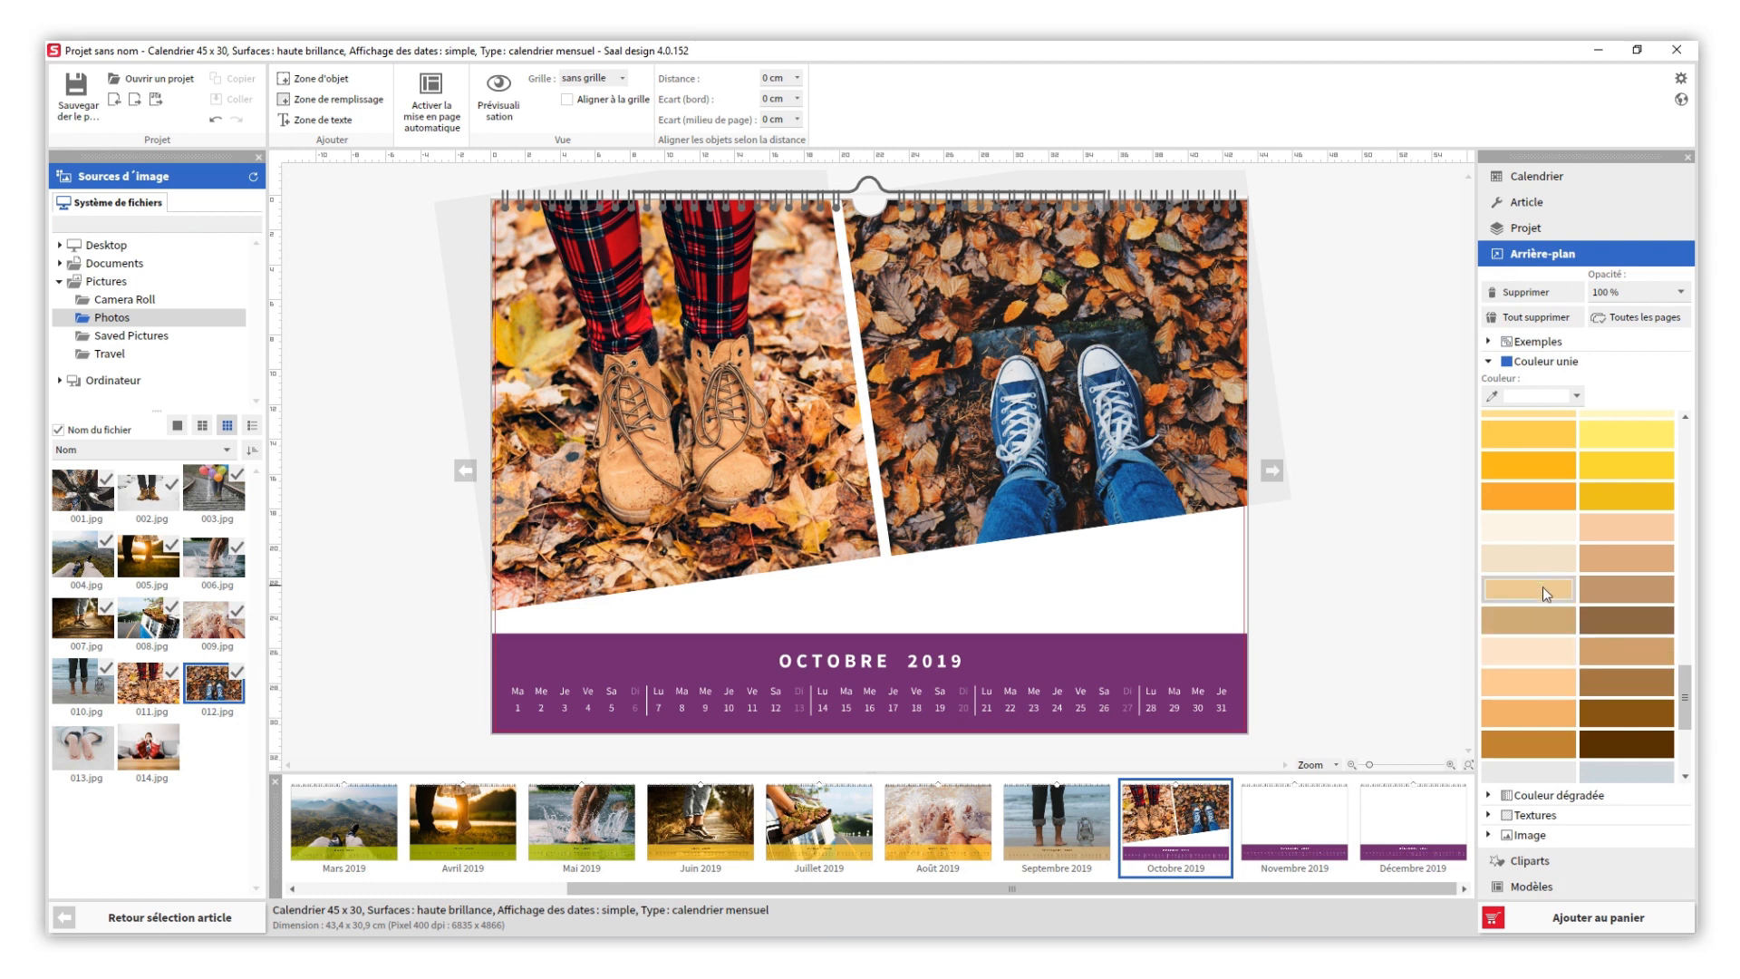
left_click(1543, 618)
- Set the Octobre date display's background opacity to 0 % and colour its Sundays black
left_click(1526, 178)
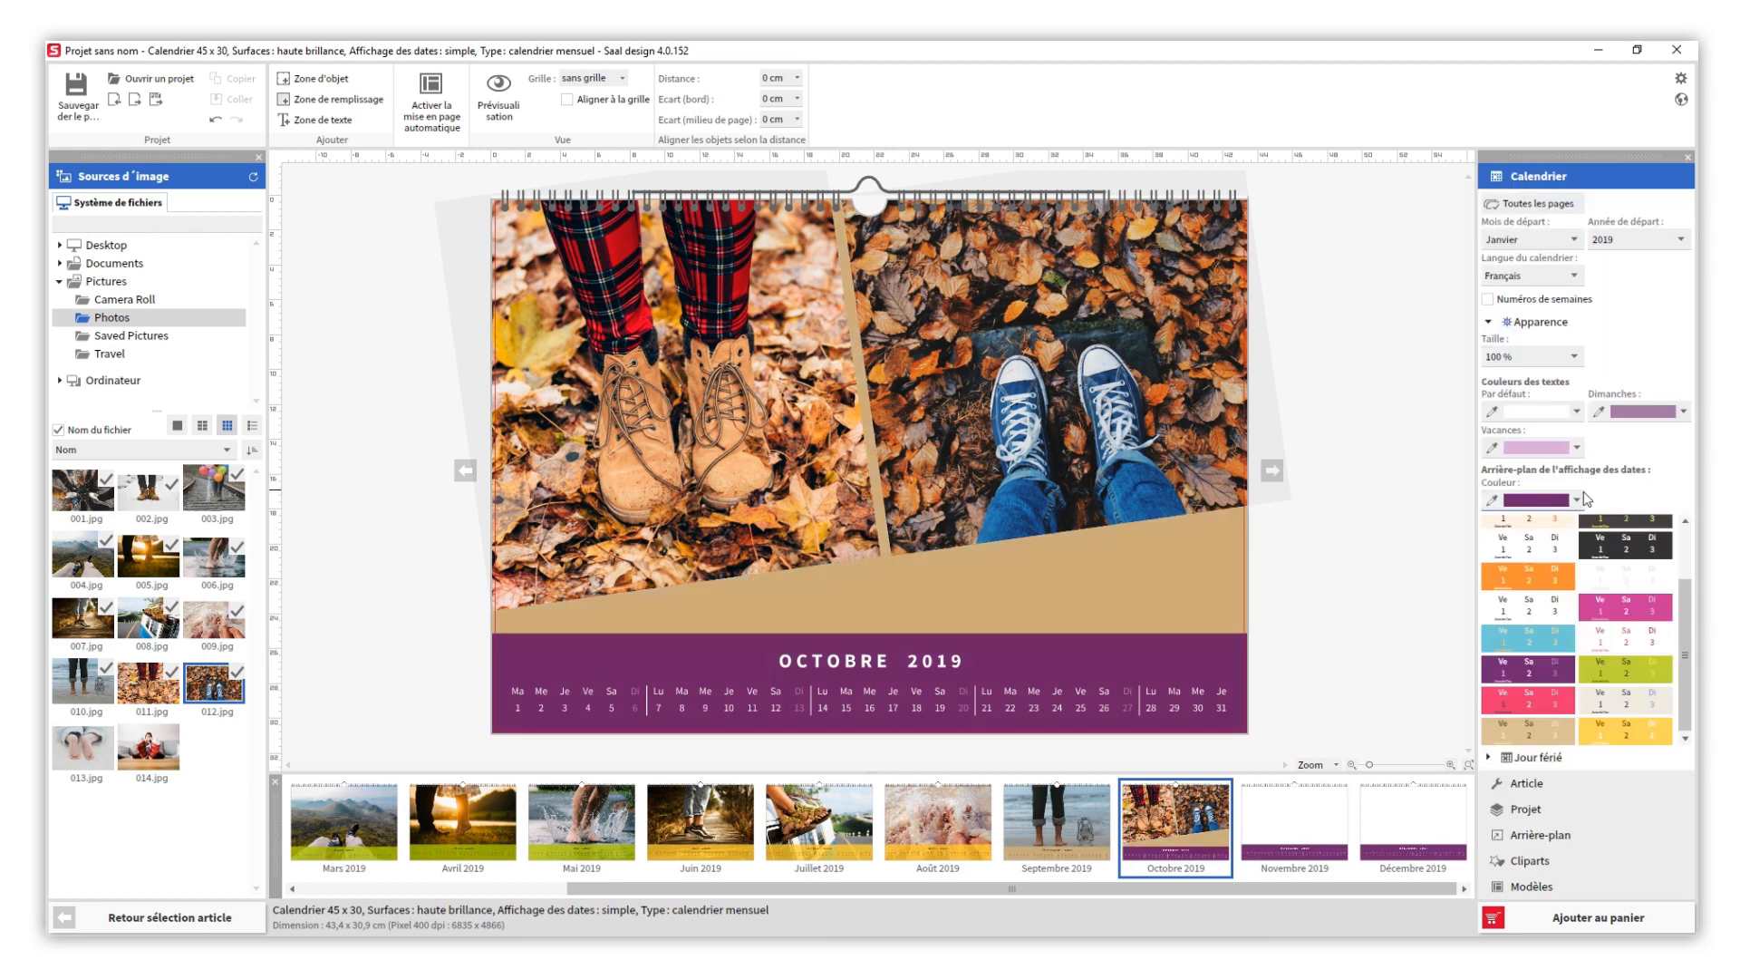
left_click(1576, 499)
left_click_drag(1572, 535, 1487, 535)
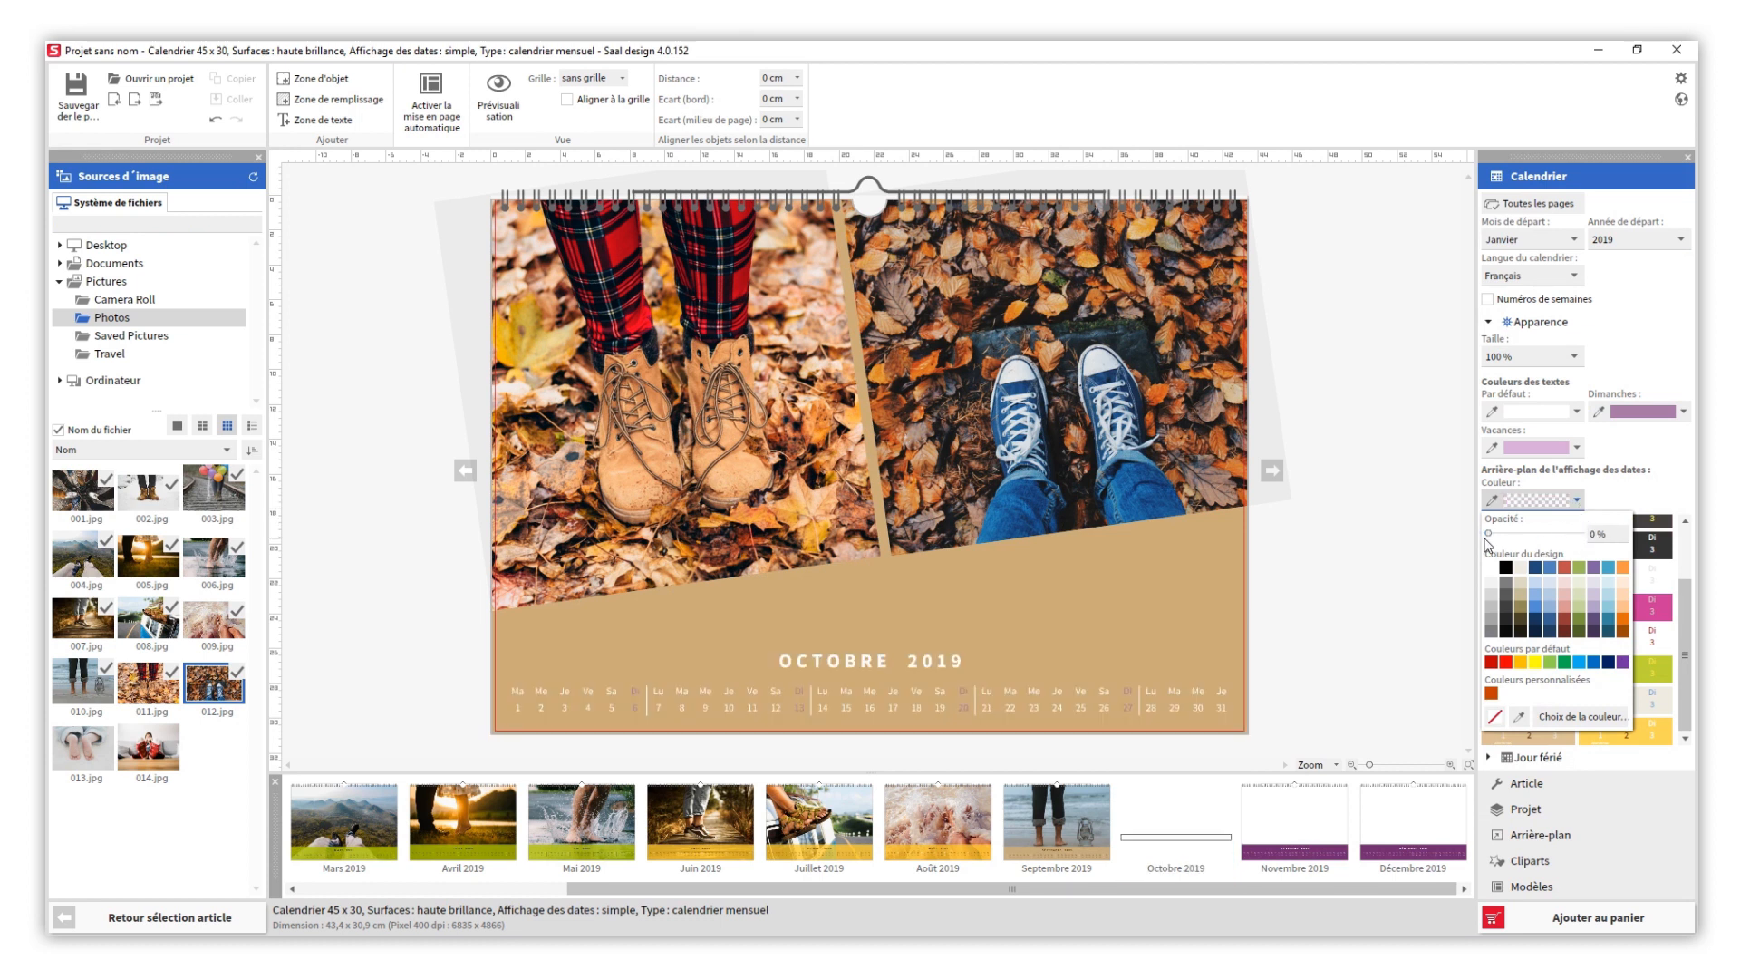
left_click(1683, 410)
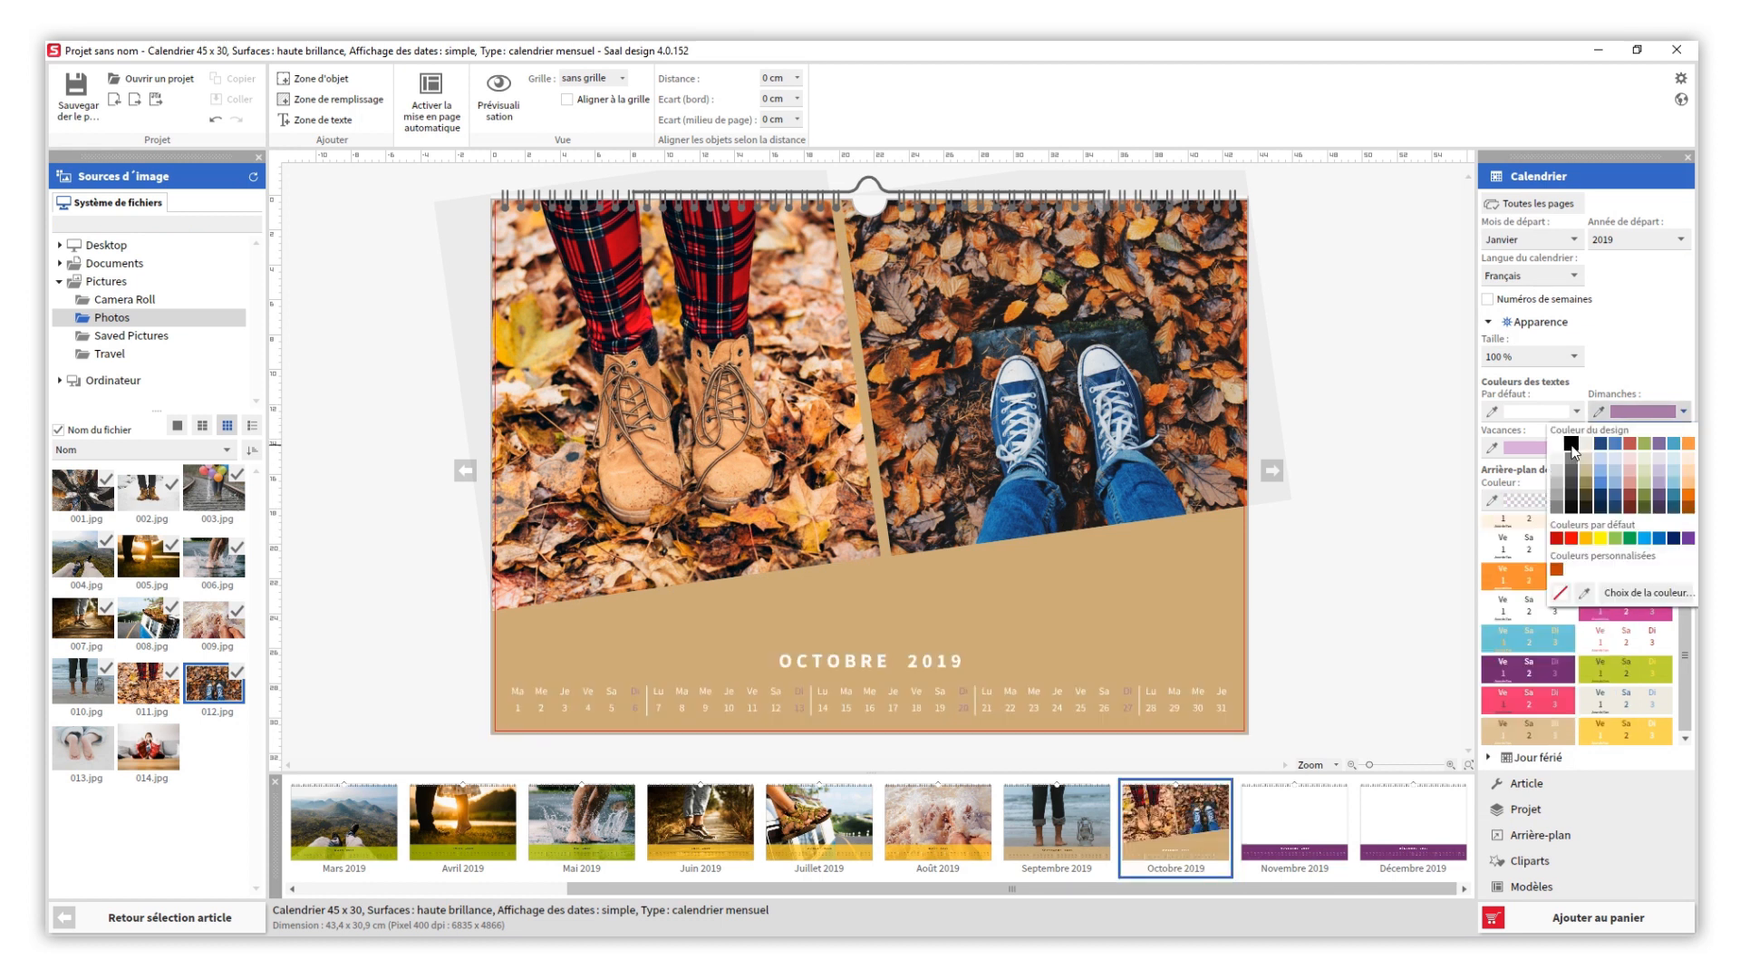
left_click(1572, 445)
- Add a floral branch clipart from the Ornements category to the Octobre page, resize it and place it below photo 012.jpg
left_click(1528, 861)
left_click(1533, 307)
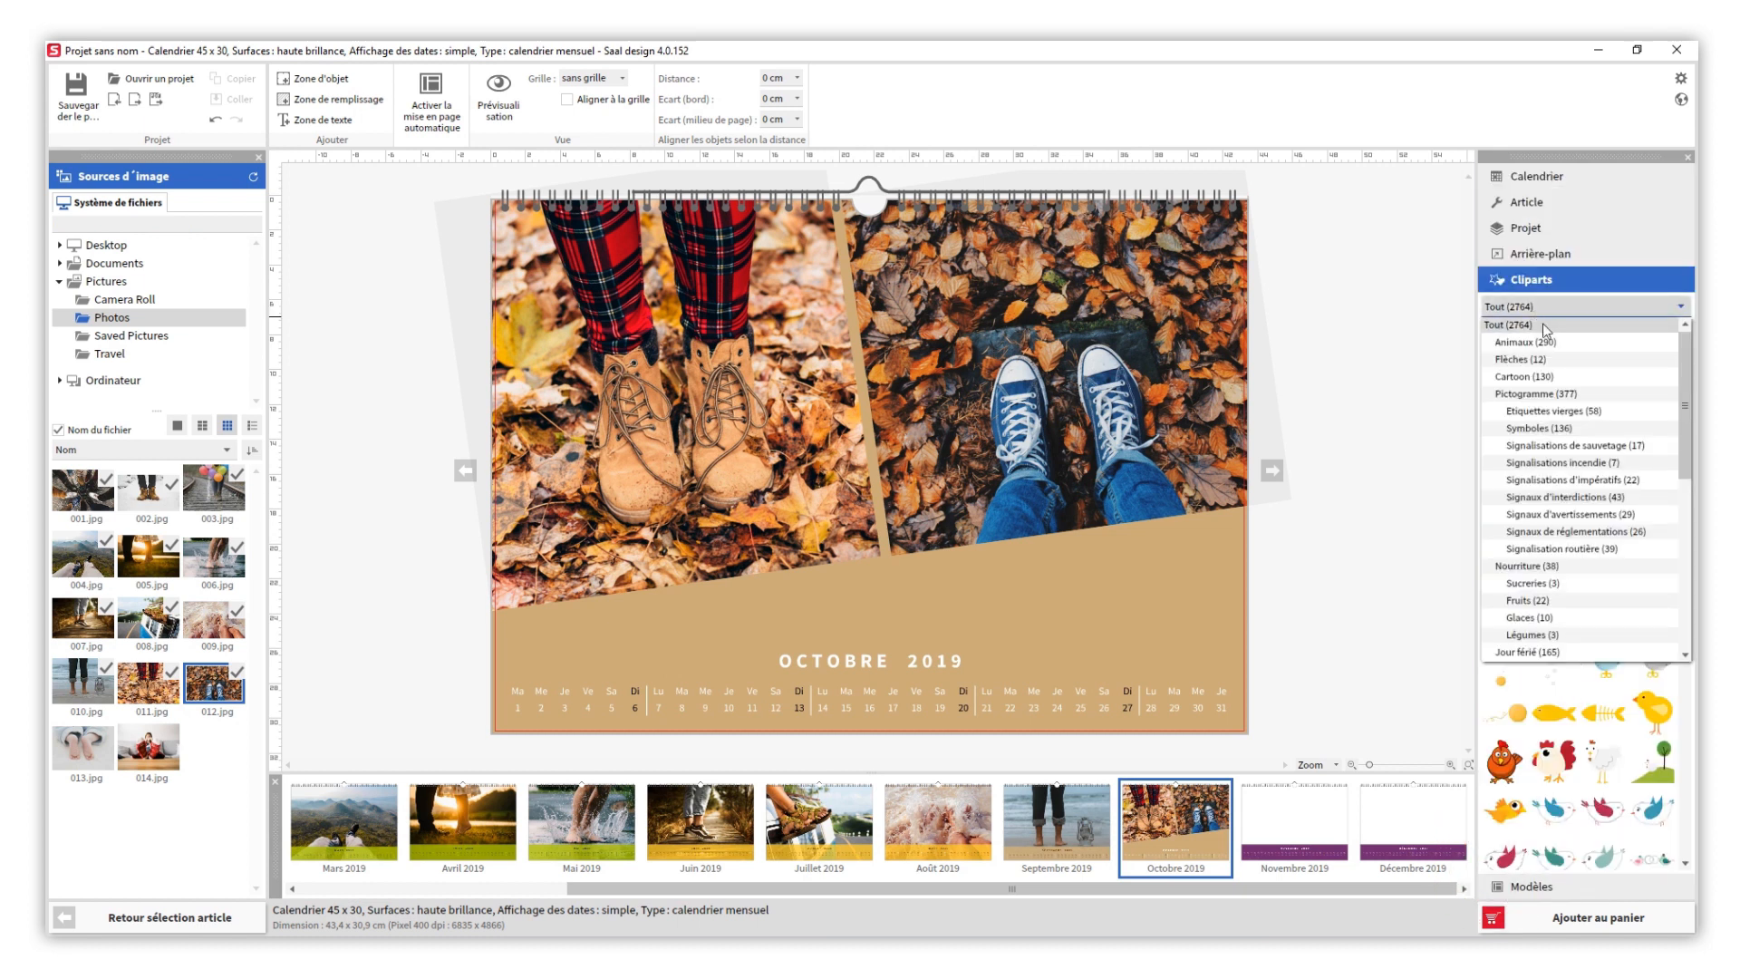
left_click_drag(1687, 347, 1686, 523)
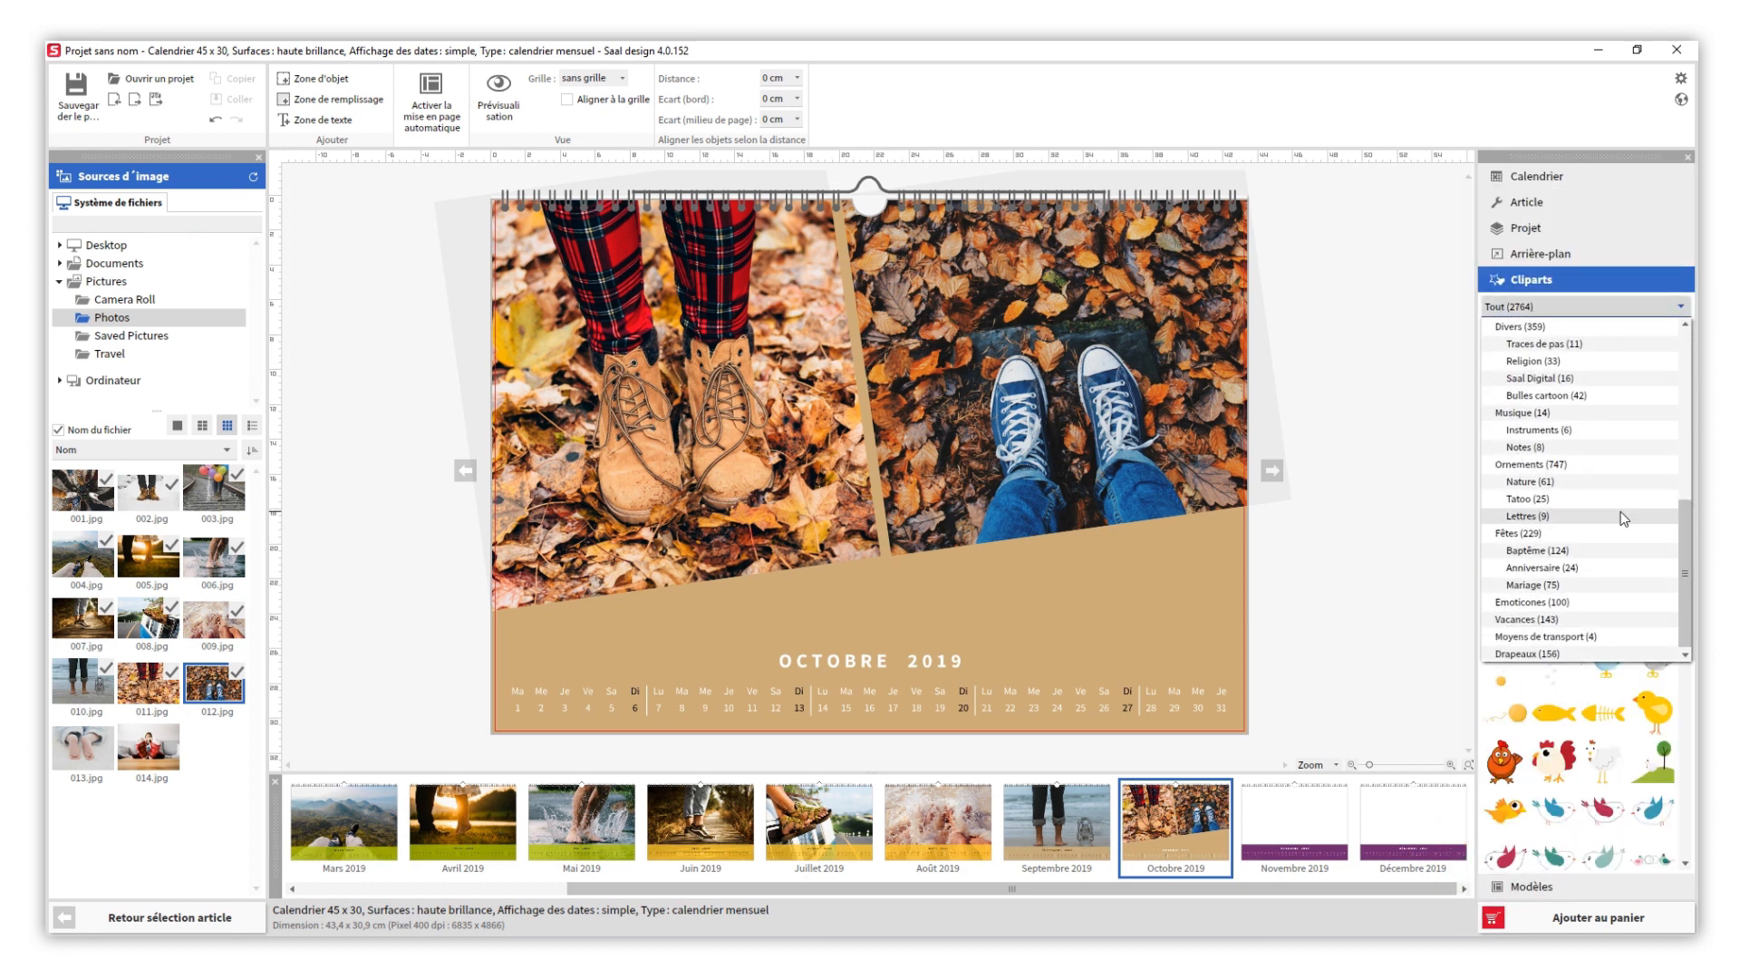
left_click(1541, 464)
left_click_drag(1686, 376, 1651, 781)
left_click_drag(1651, 639, 946, 580)
left_click_drag(1007, 737, 958, 554)
left_click_drag(932, 599, 1105, 585)
left_click(1336, 623)
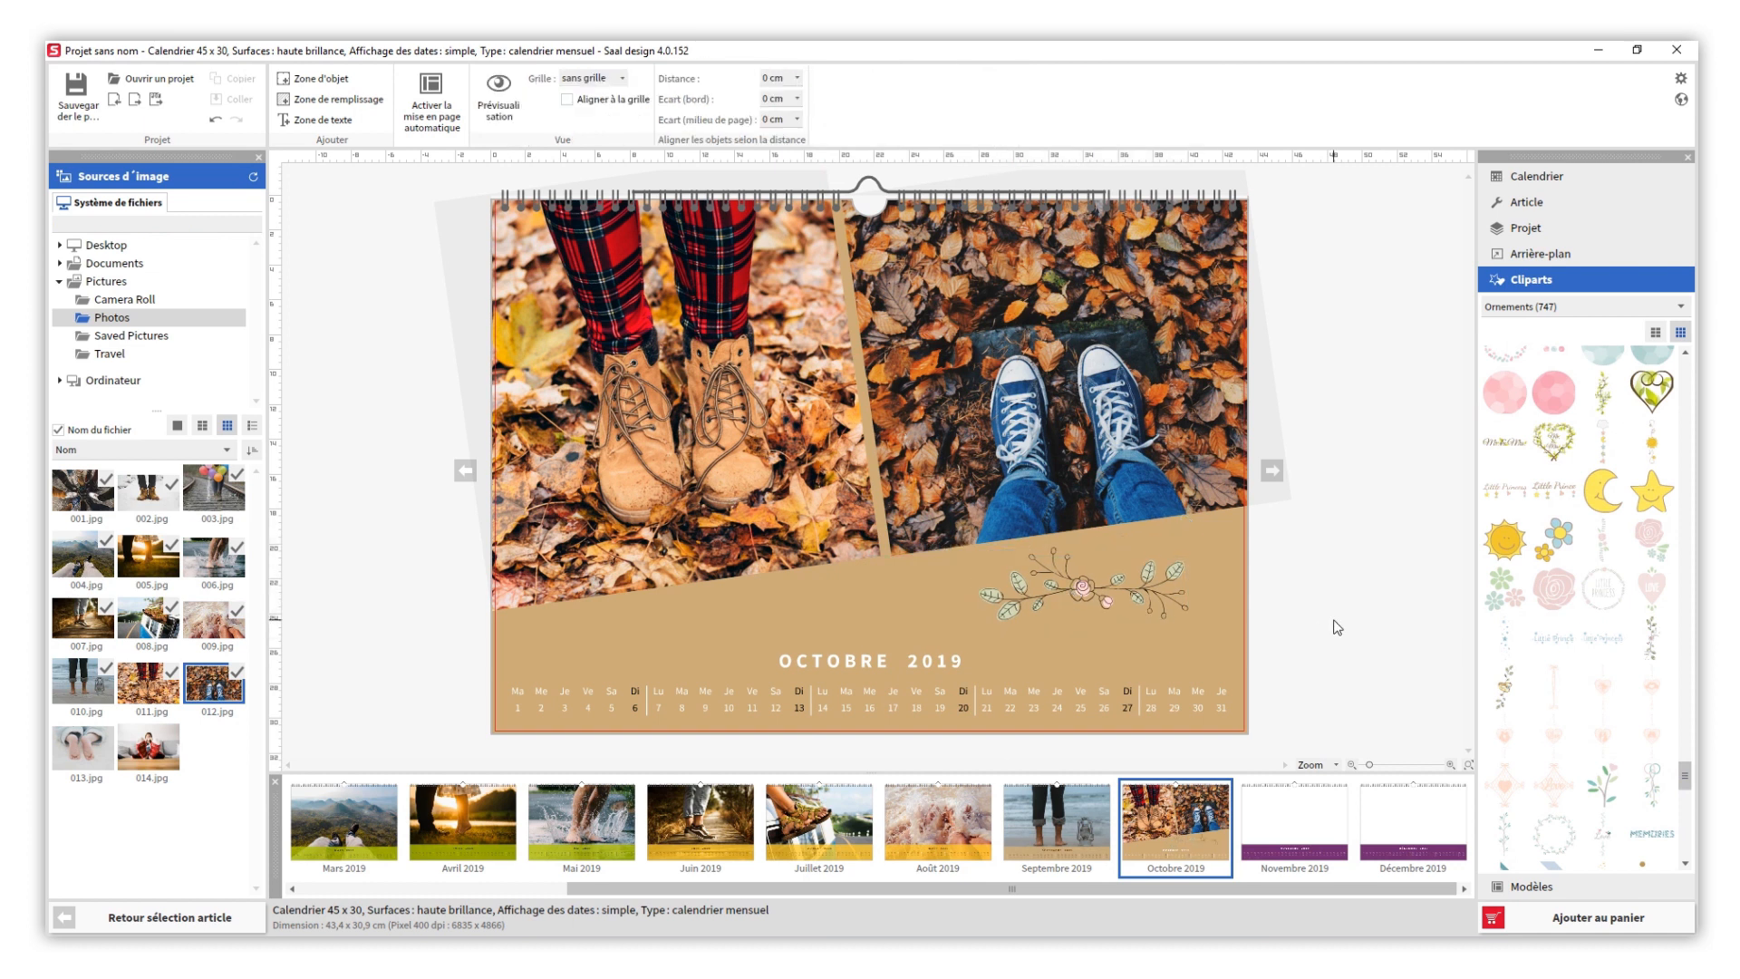
- Give the Novembre 2019 page the beige date scheme and fill it with photo 013.jpg
left_click(1296, 826)
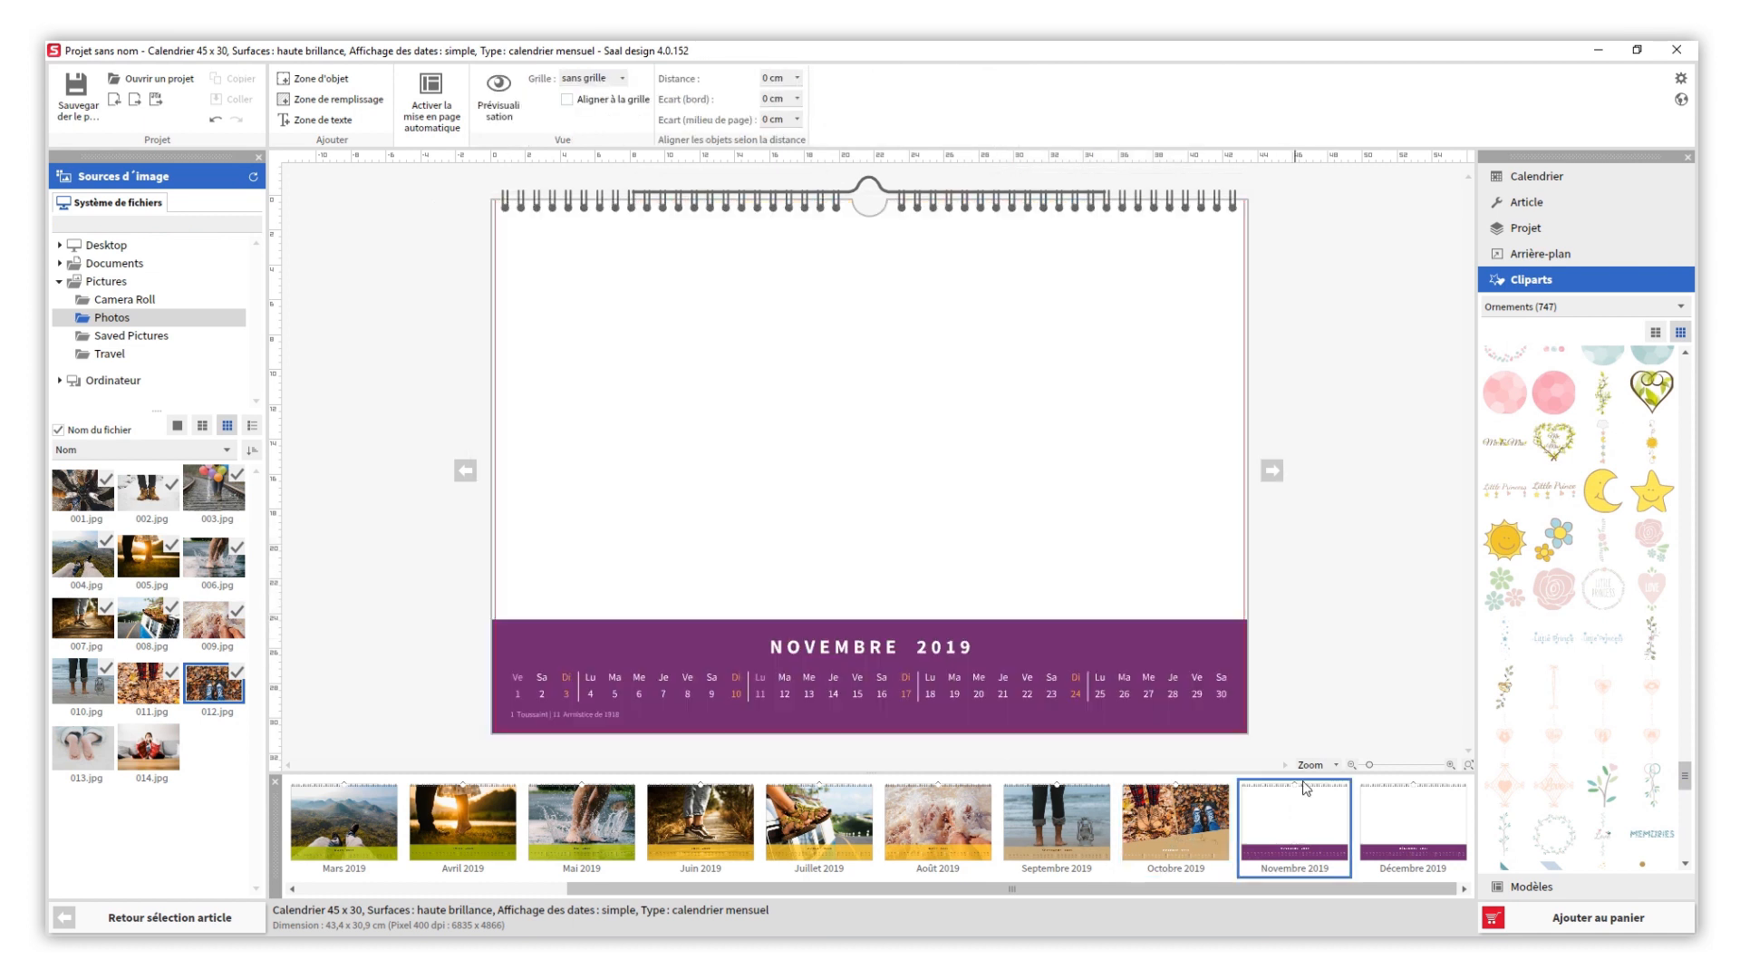
left_click(1521, 178)
left_click(1533, 739)
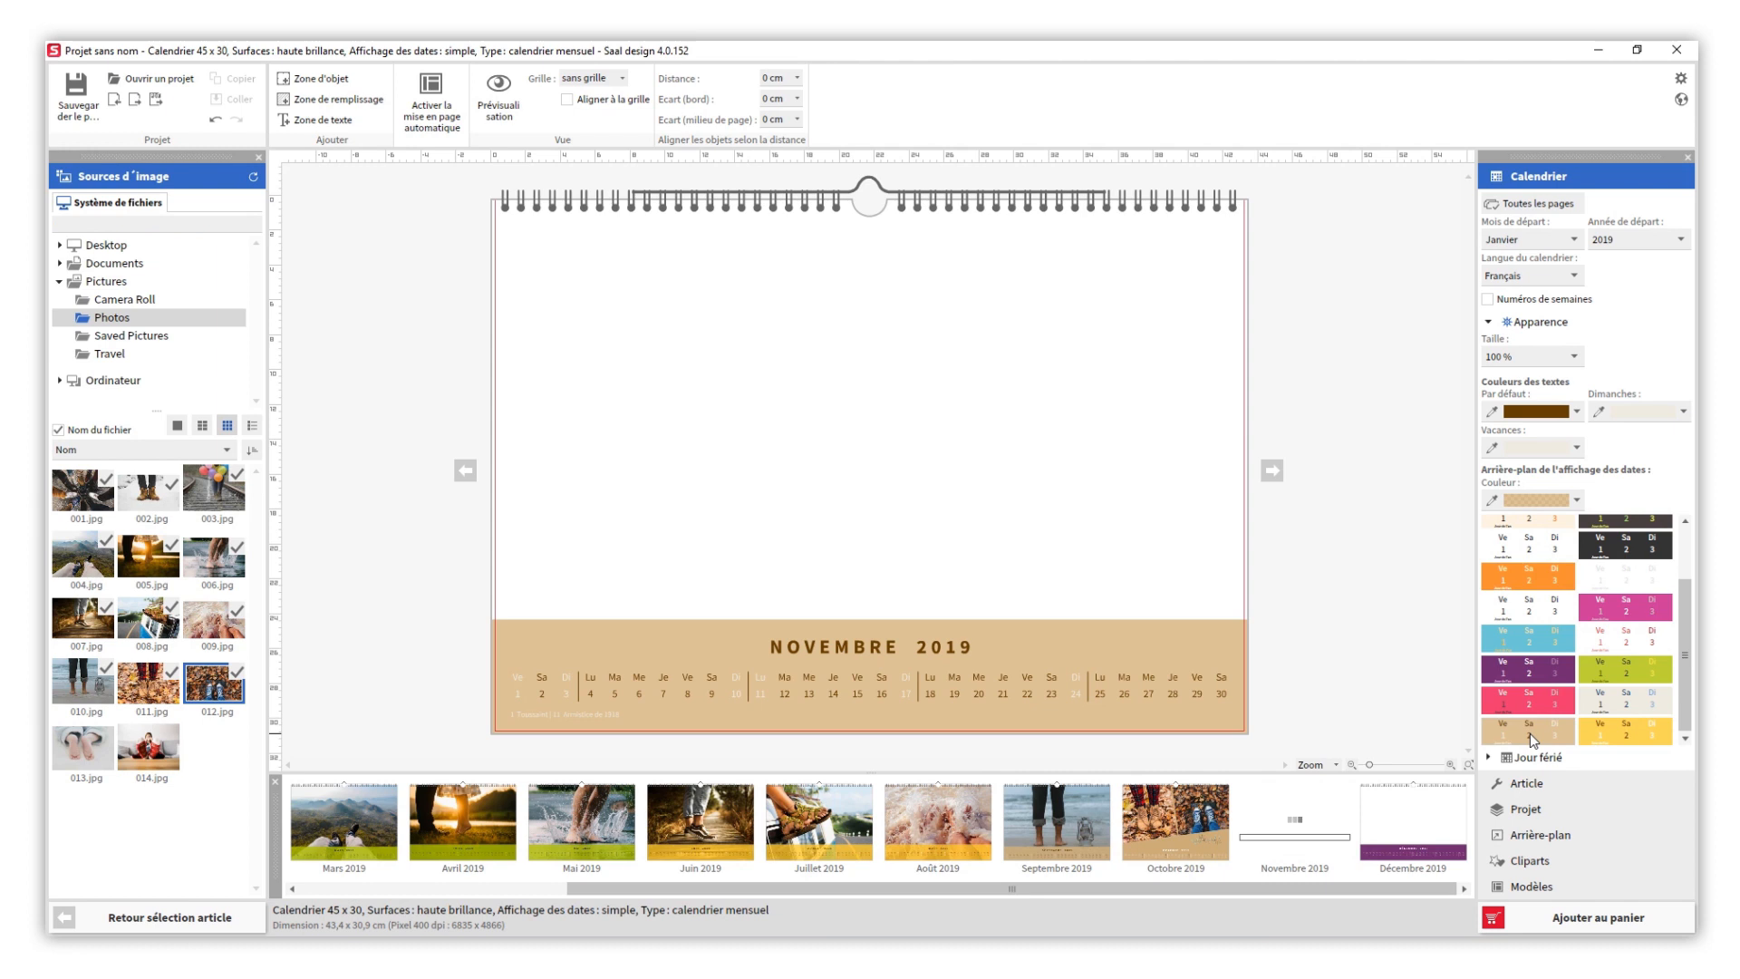
left_click_drag(83, 749, 497, 562)
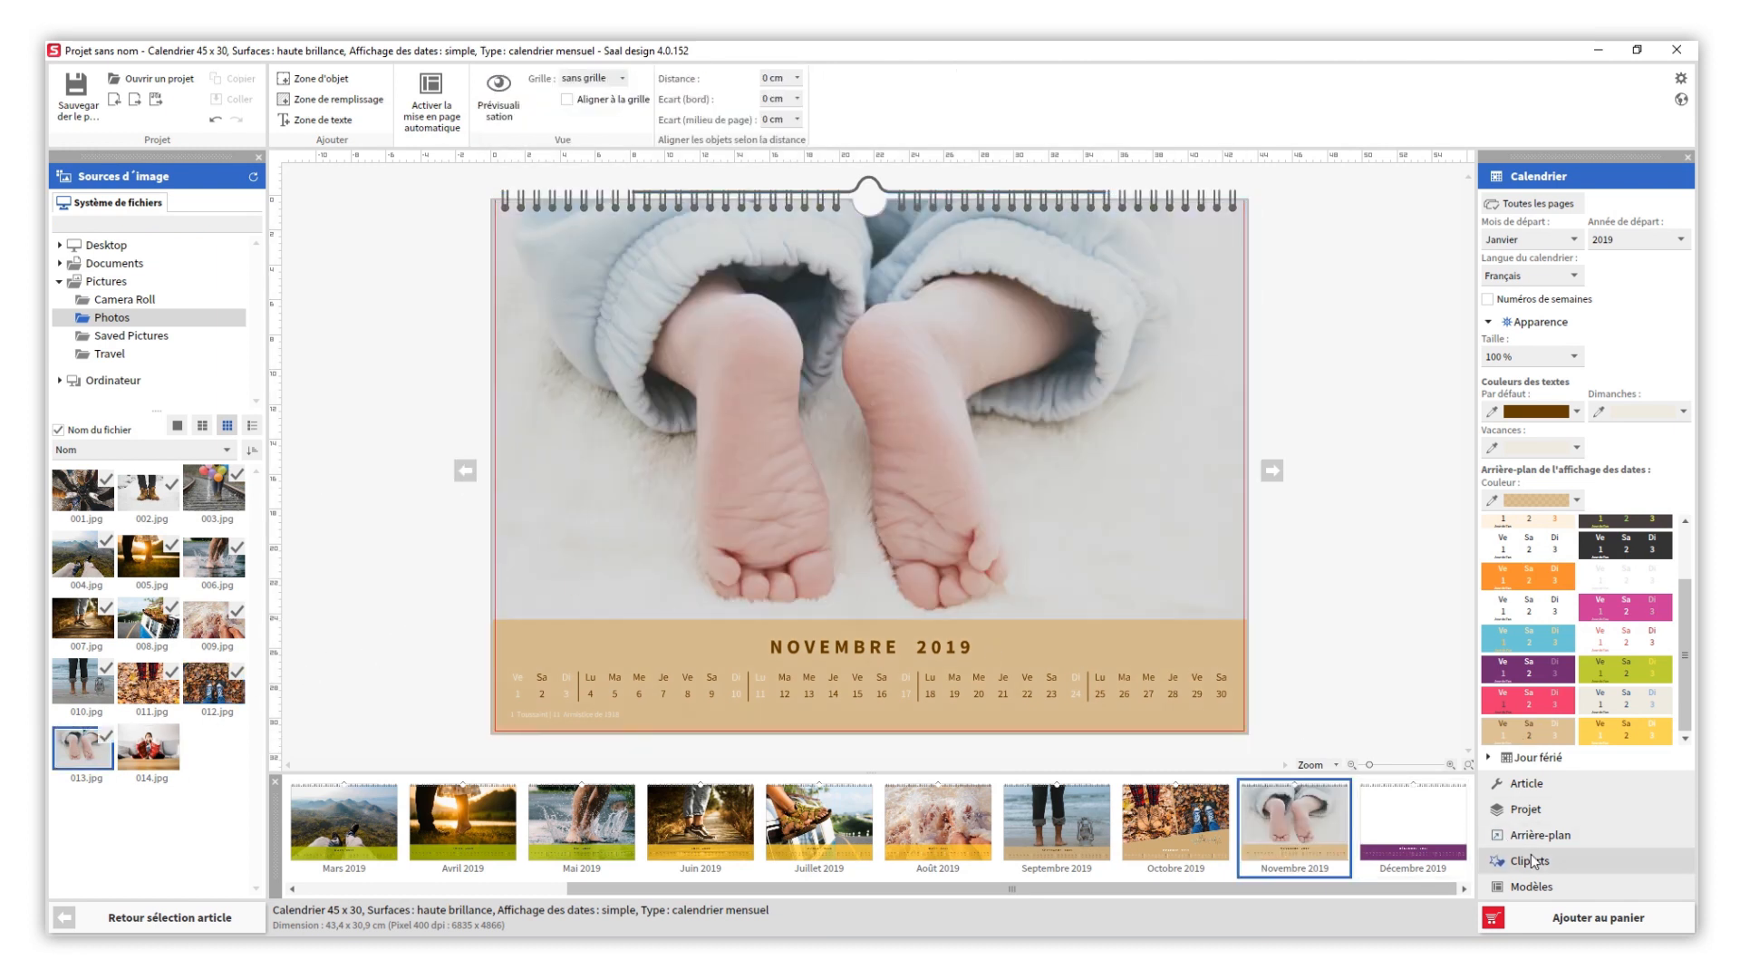
- Add the sleeping baby and moon clipart from the Baptême category beside the feet on the Novembre page, just above the date display
left_click(1528, 859)
left_click(1577, 306)
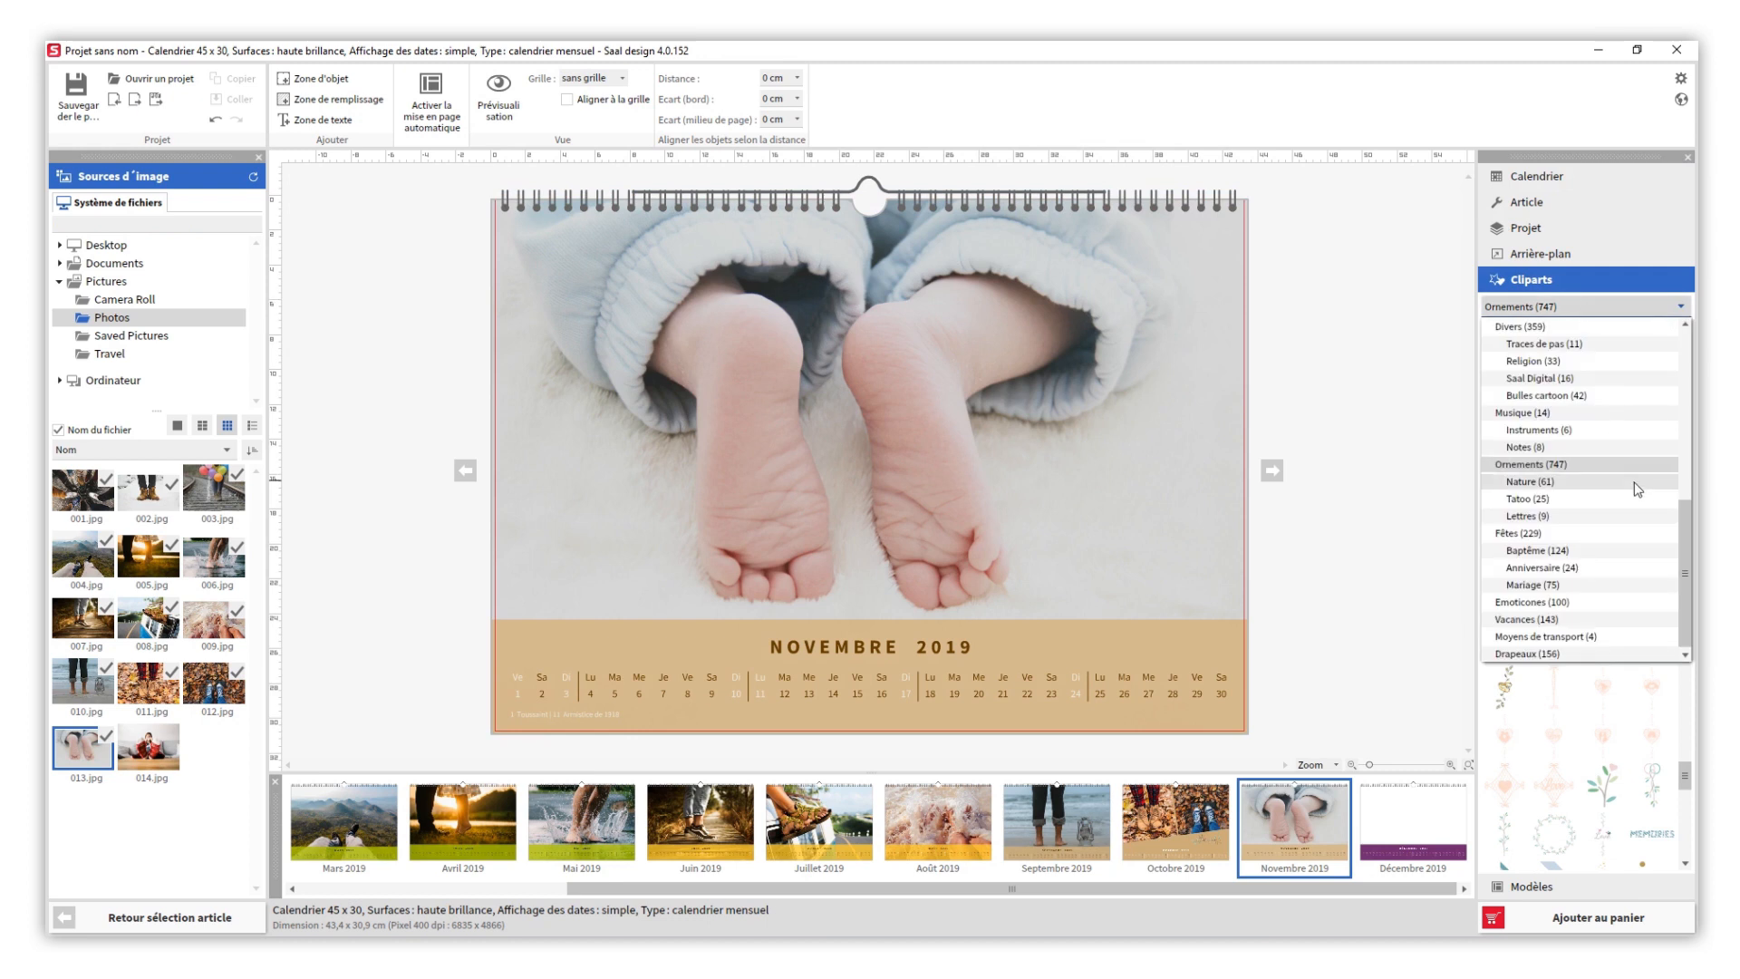
left_click(1629, 547)
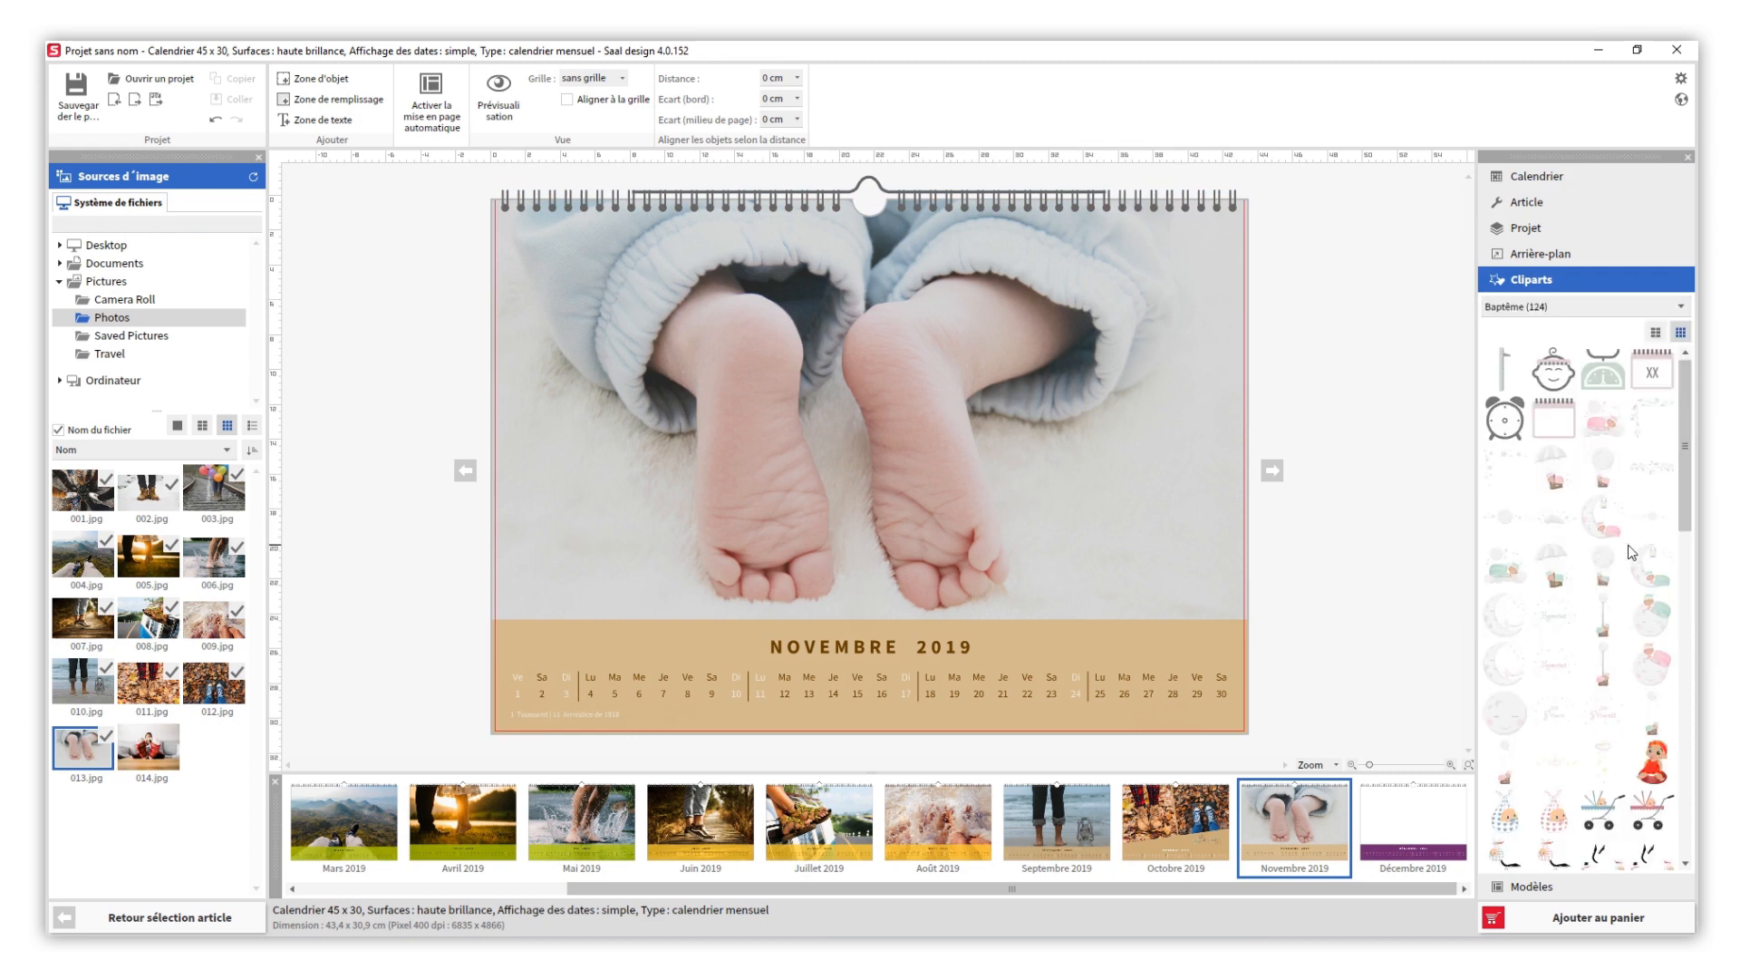
left_click_drag(1648, 708, 1097, 492)
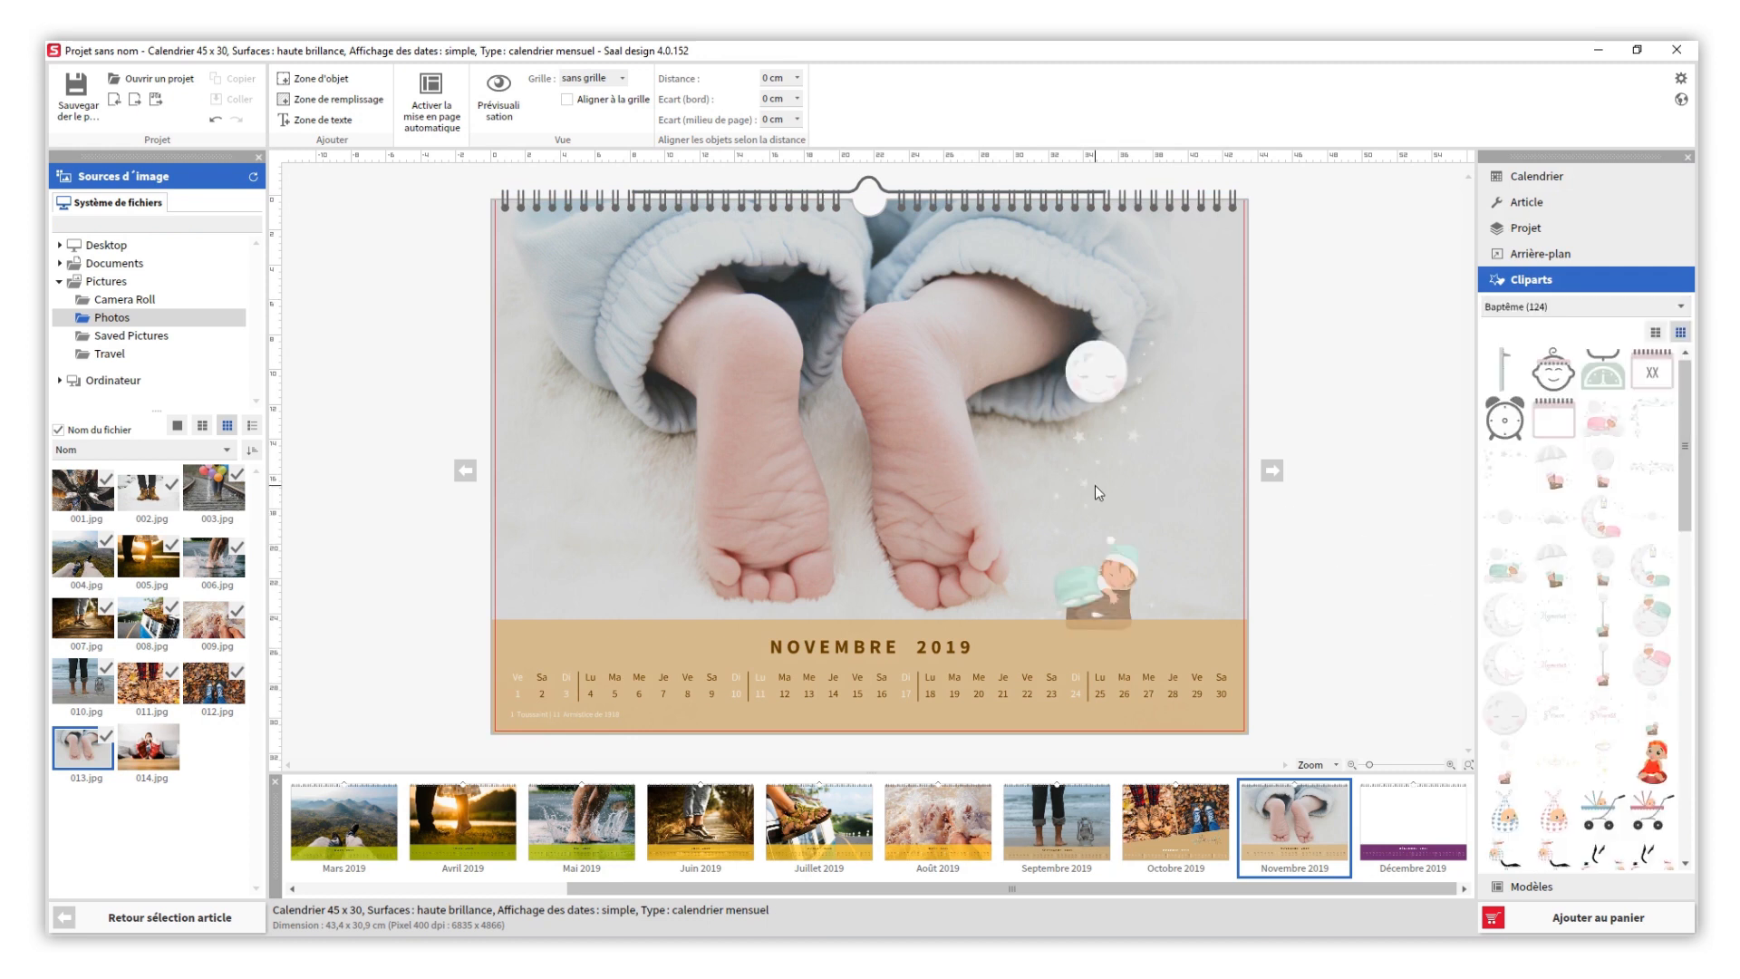
left_click_drag(1107, 585, 1148, 553)
left_click(1351, 604)
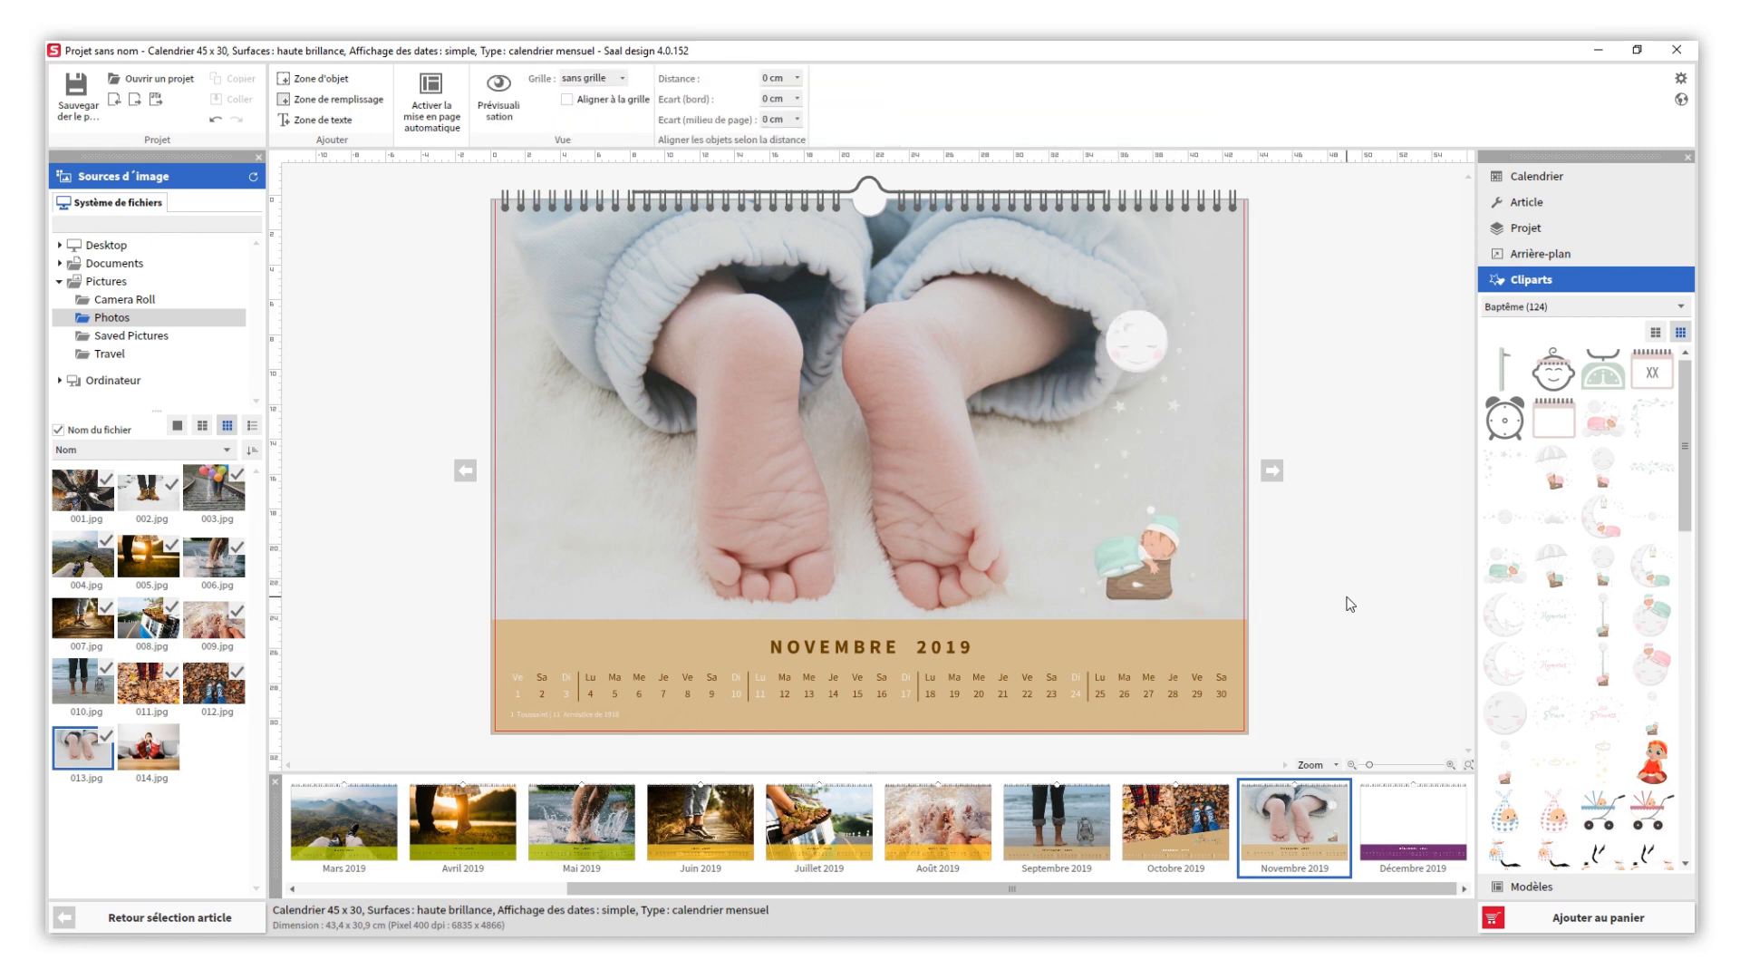
- Fill the Décembre 2019 page with photo 014.jpg and add the text "Joyeux Noël!" centred above the woman's head
left_click(1402, 821)
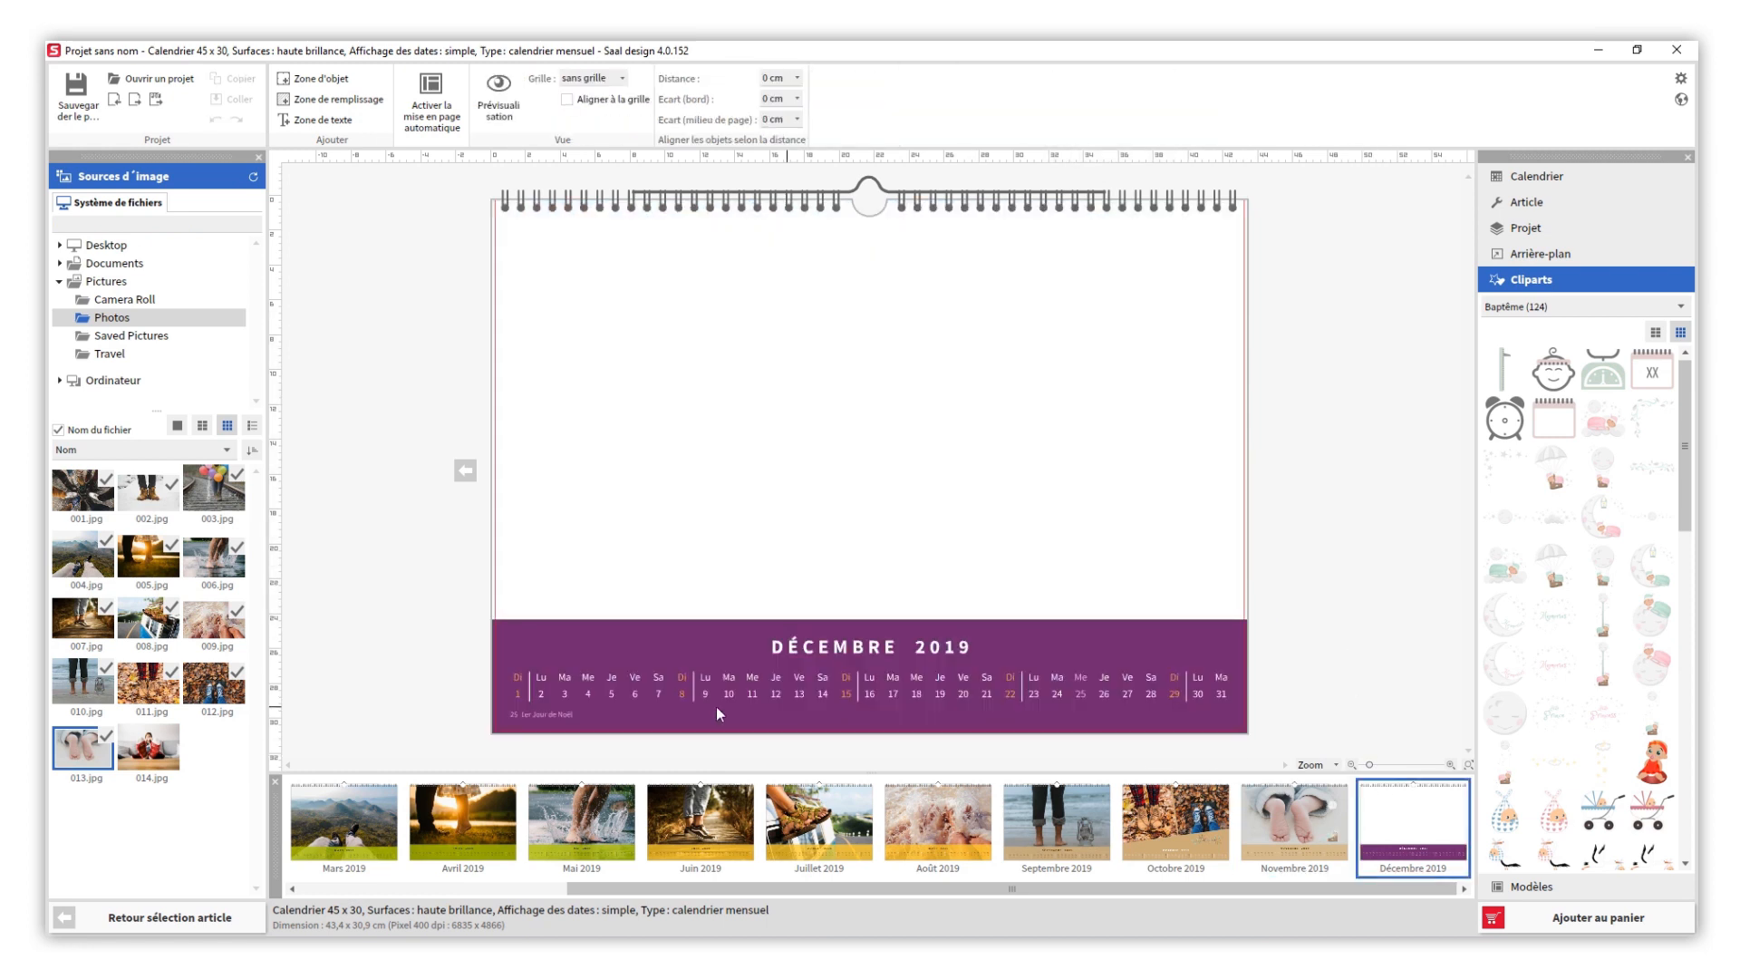
left_click_drag(163, 747, 498, 593)
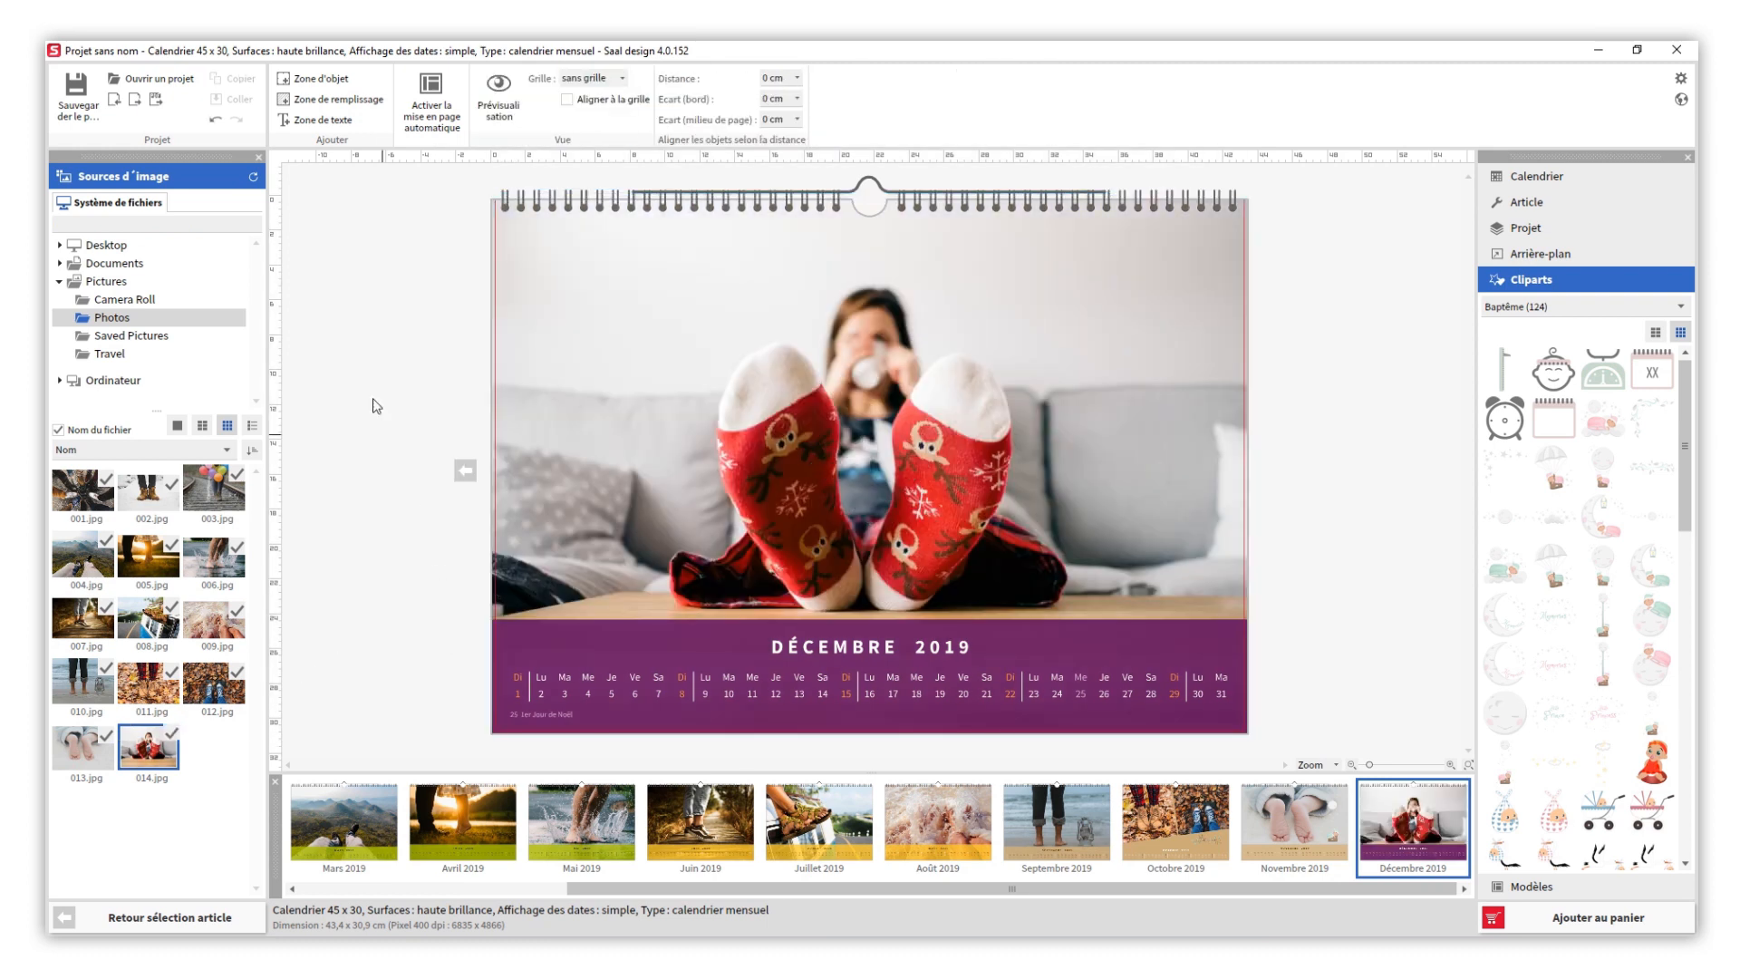
left_click(313, 119)
left_click_drag(879, 448, 875, 259)
type("ël!")
- Colour the "Joyeux Noël!" text red and change its font to a bold script typeface
left_click(666, 110)
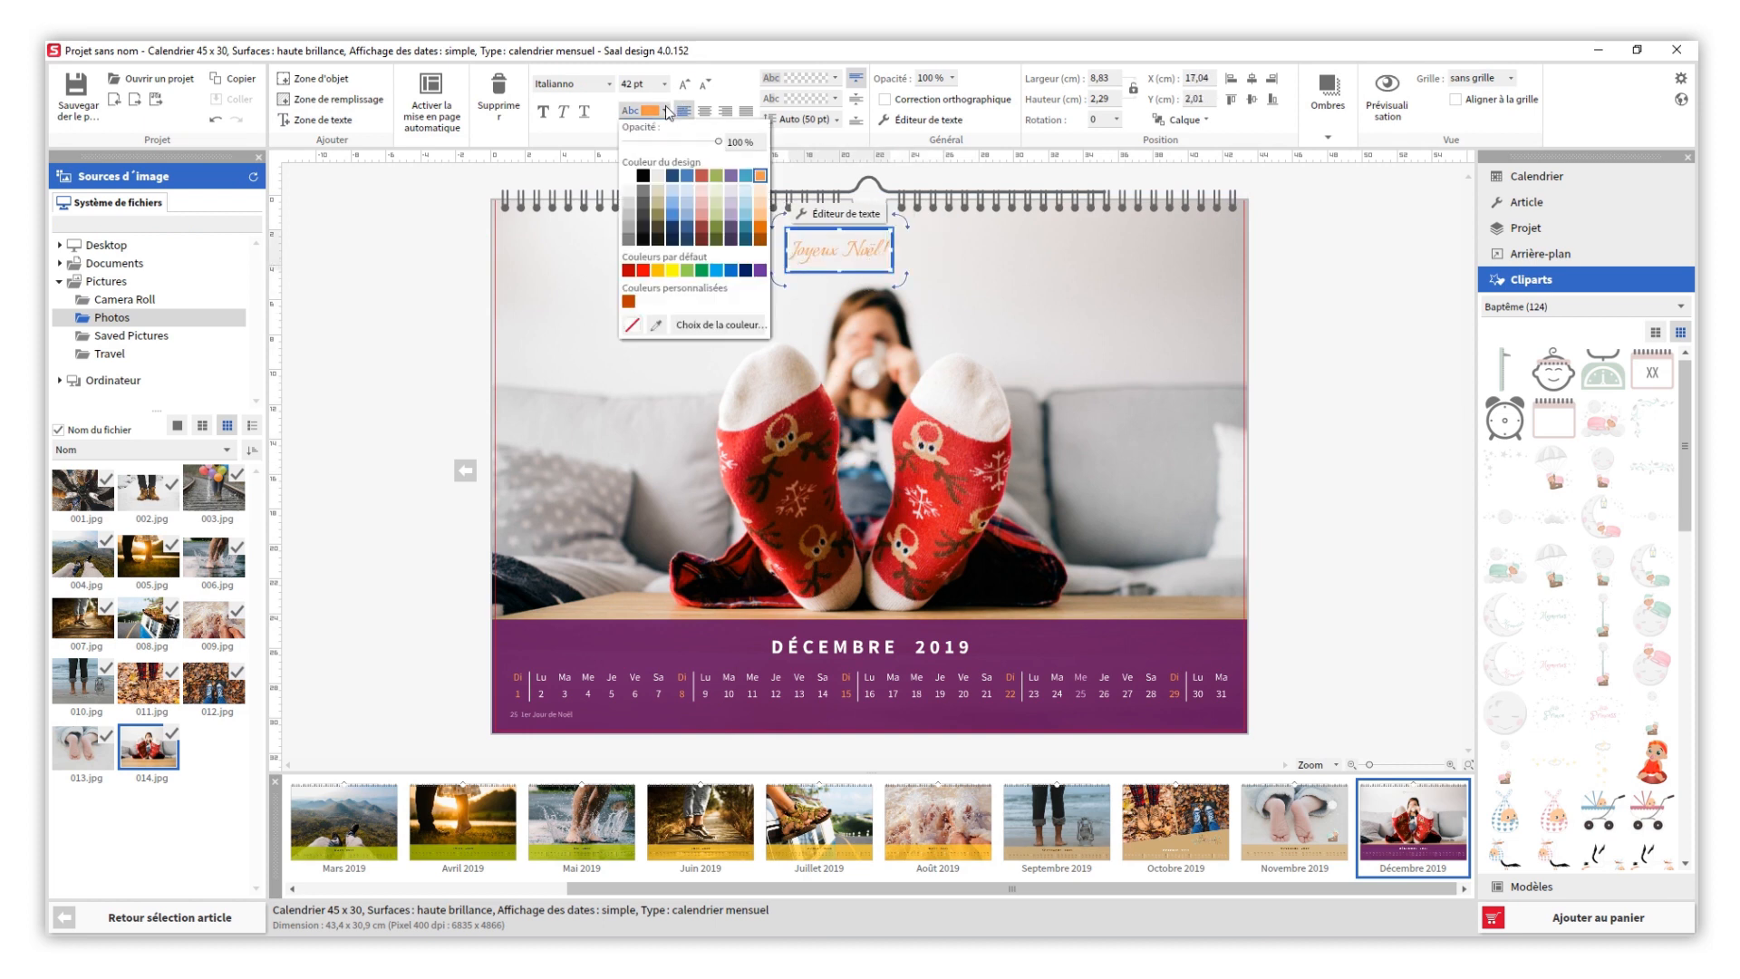
left_click(705, 181)
left_click(598, 84)
left_click_drag(868, 173, 868, 255)
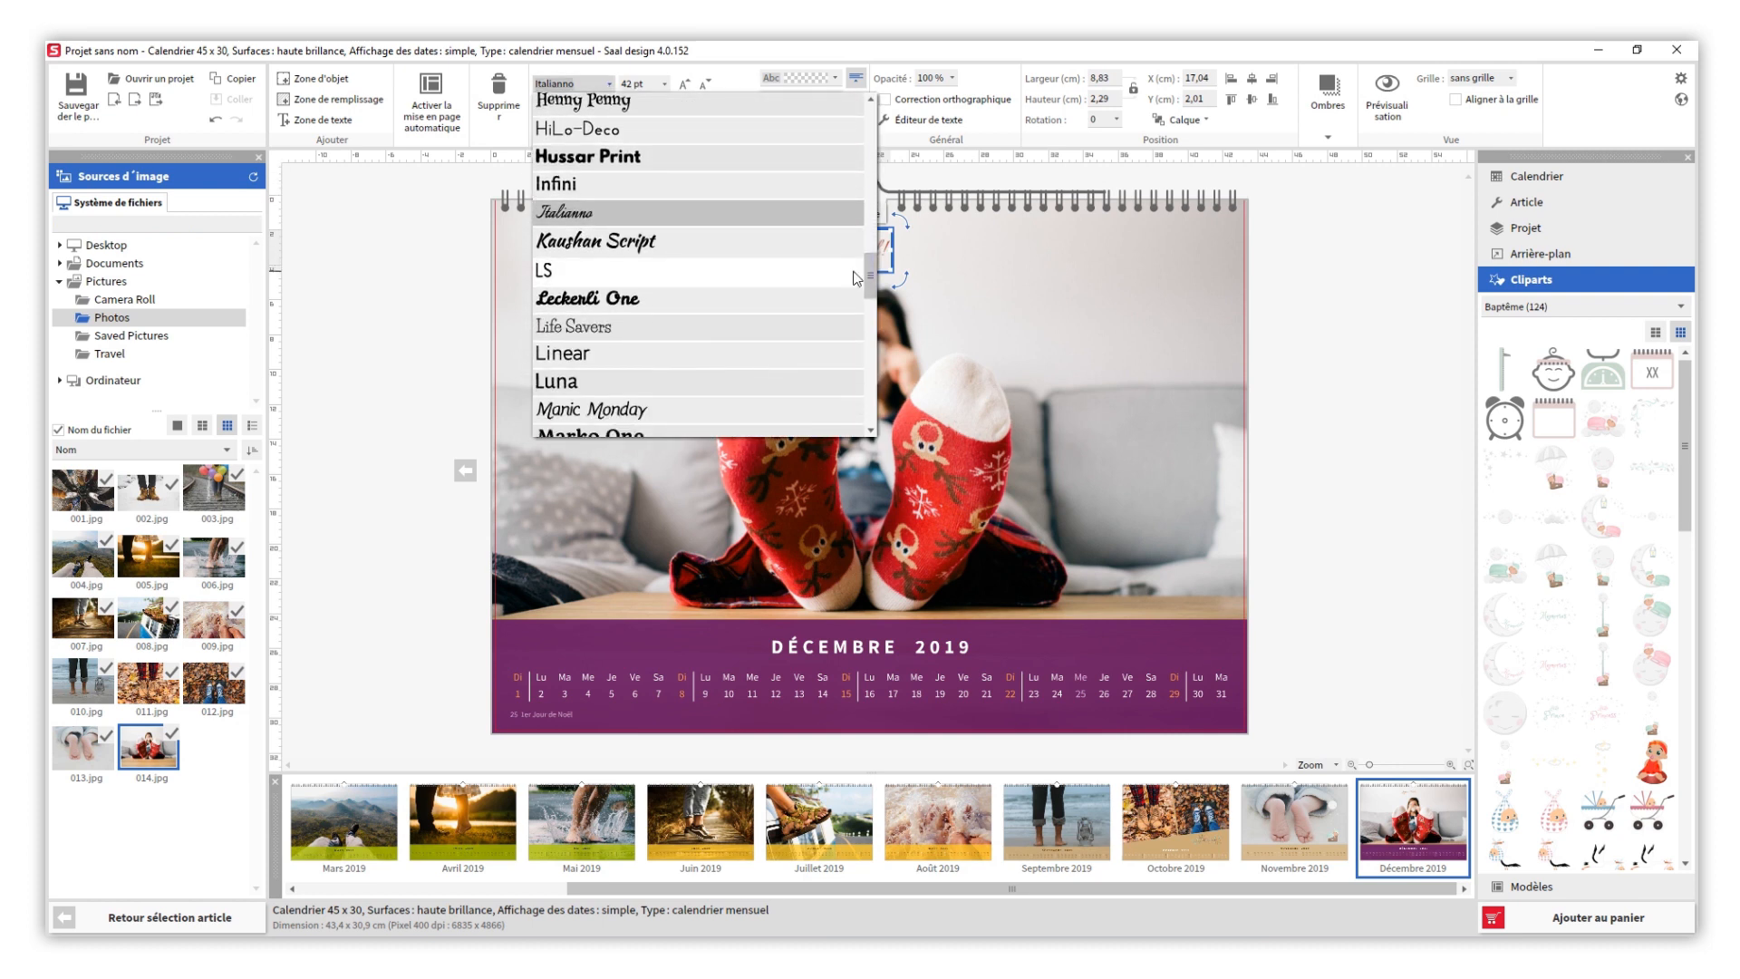
left_click(813, 279)
left_click(787, 310)
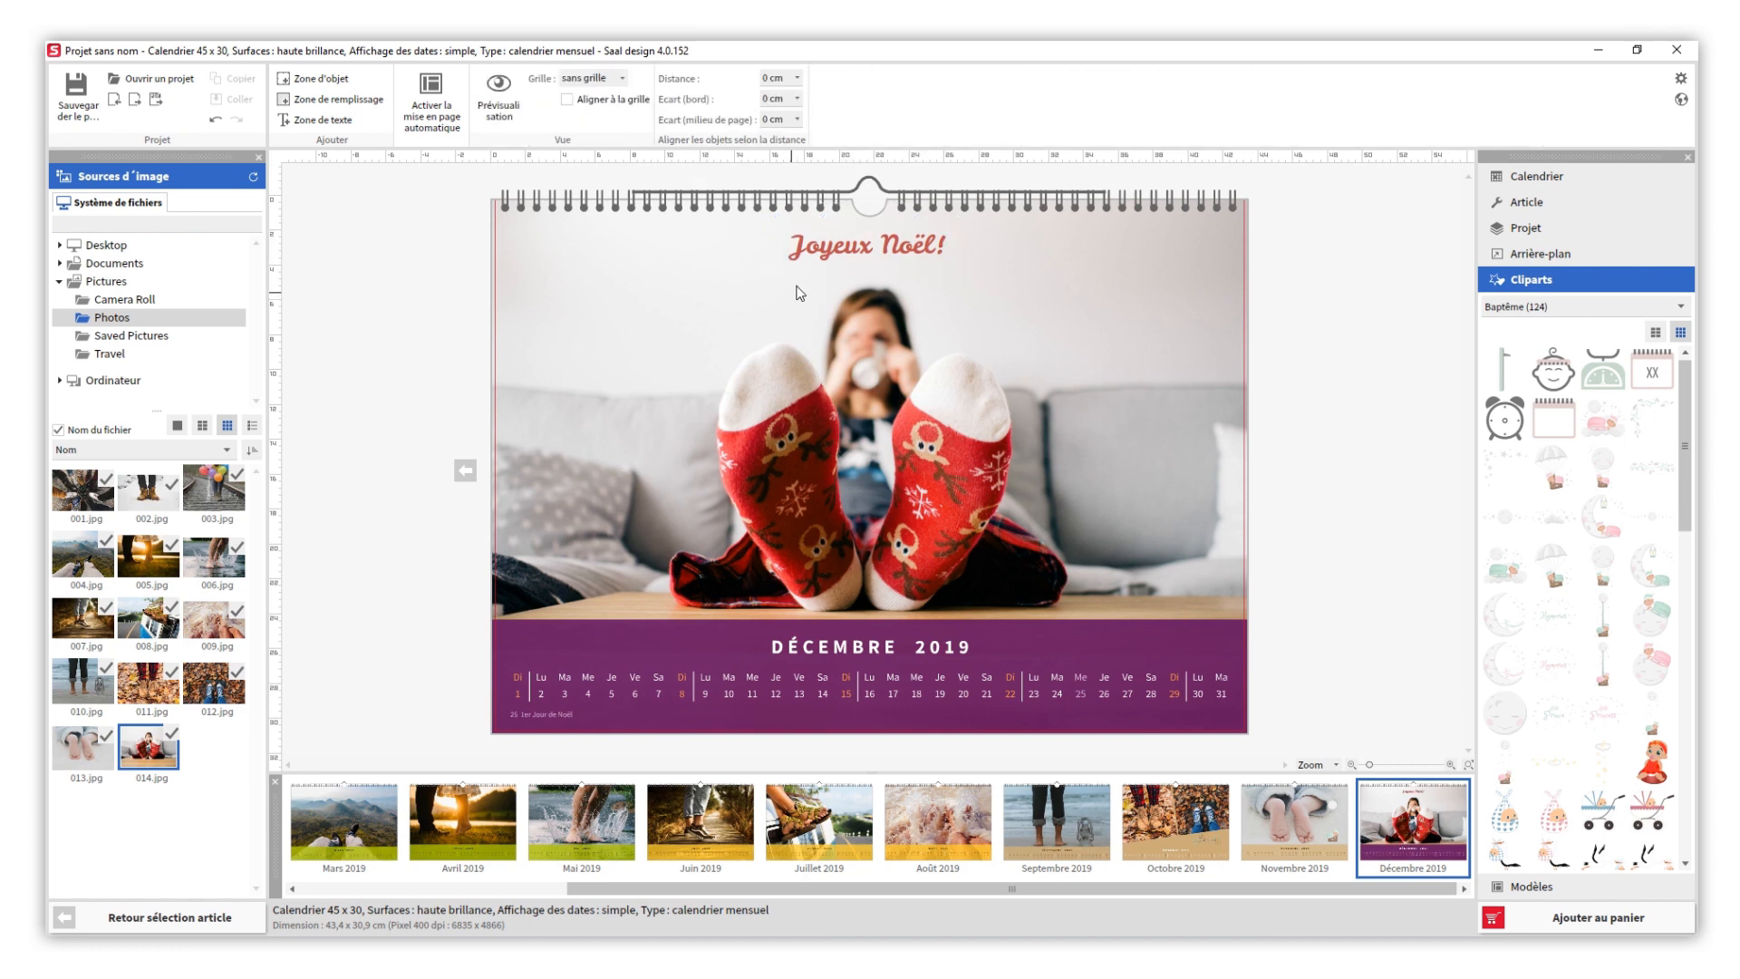
- Preview the finished calendar page by page from the Première page through Décembre 2019
left_click(519, 100)
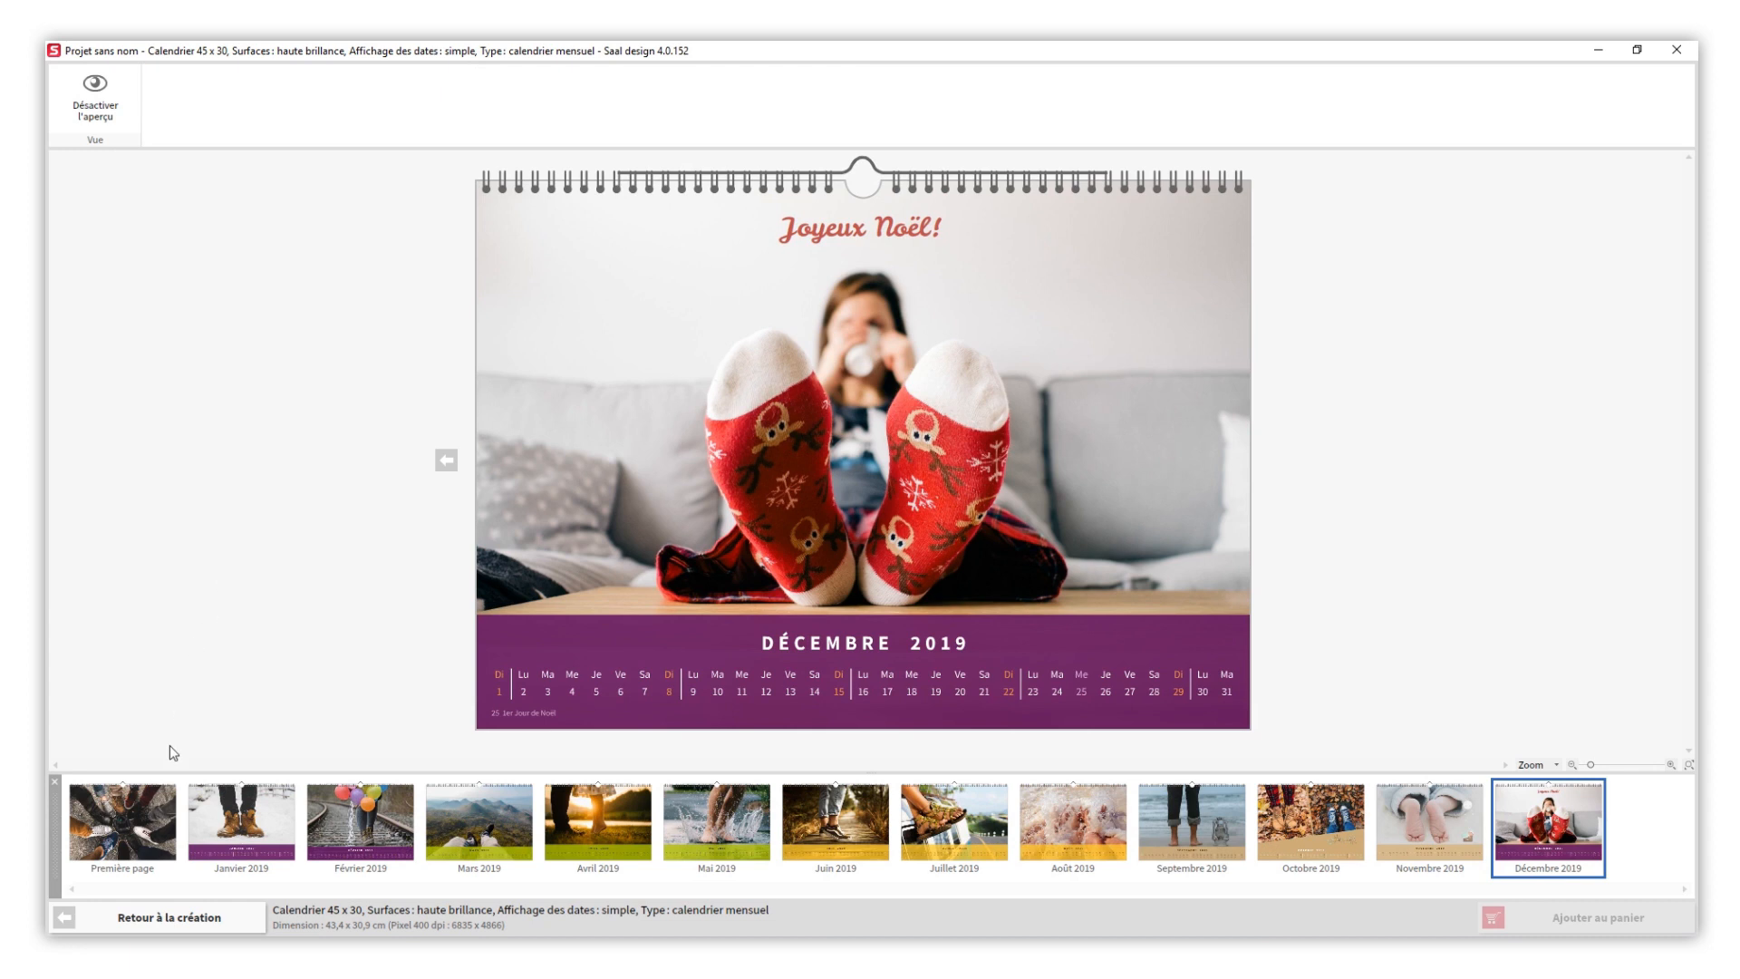
left_click(148, 848)
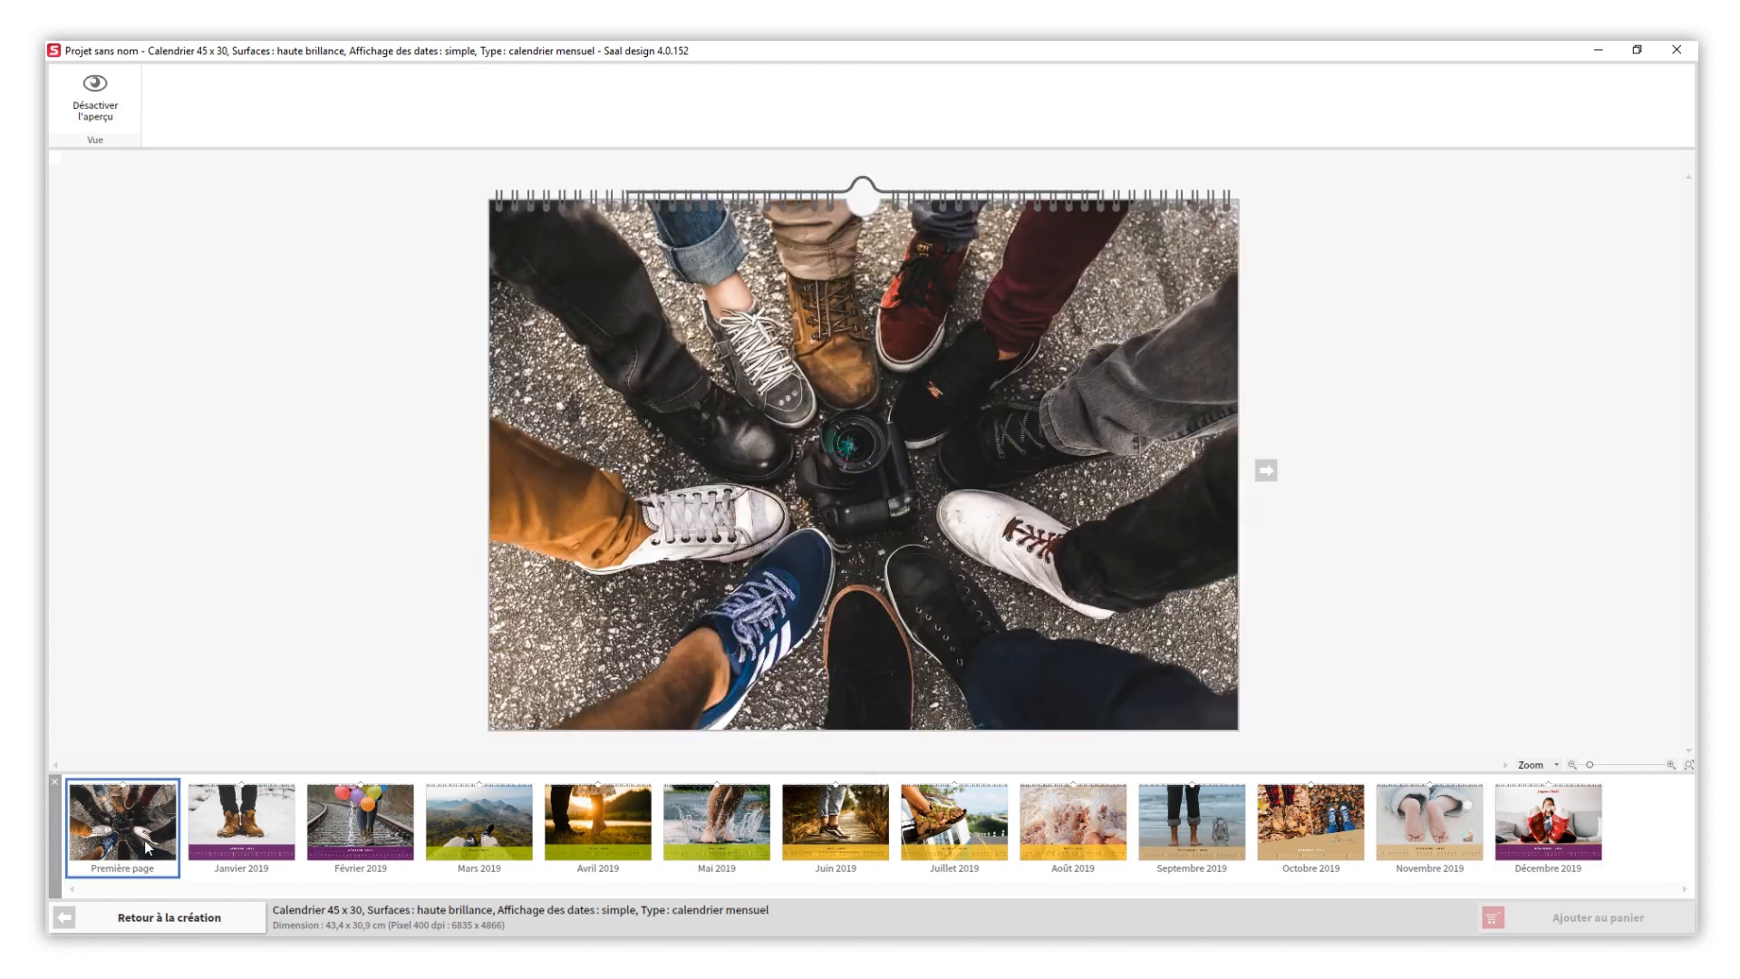
left_click(1267, 471)
left_click(1268, 474)
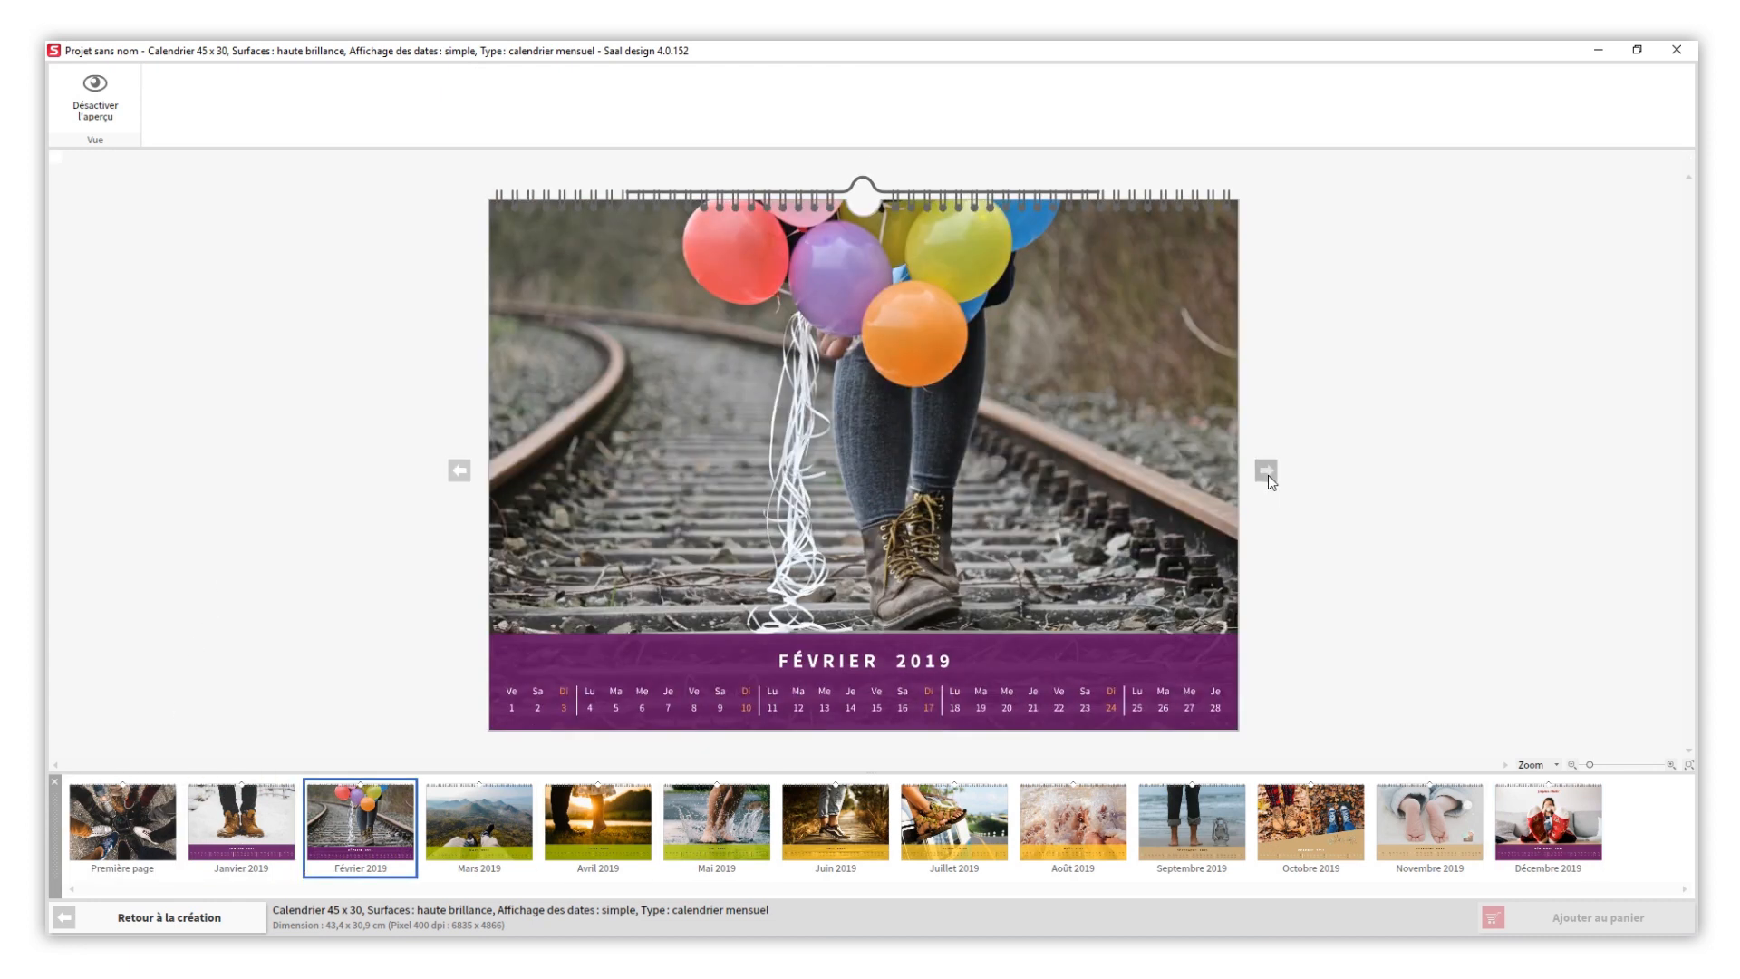
left_click(1267, 474)
left_click(1268, 474)
left_click(1267, 471)
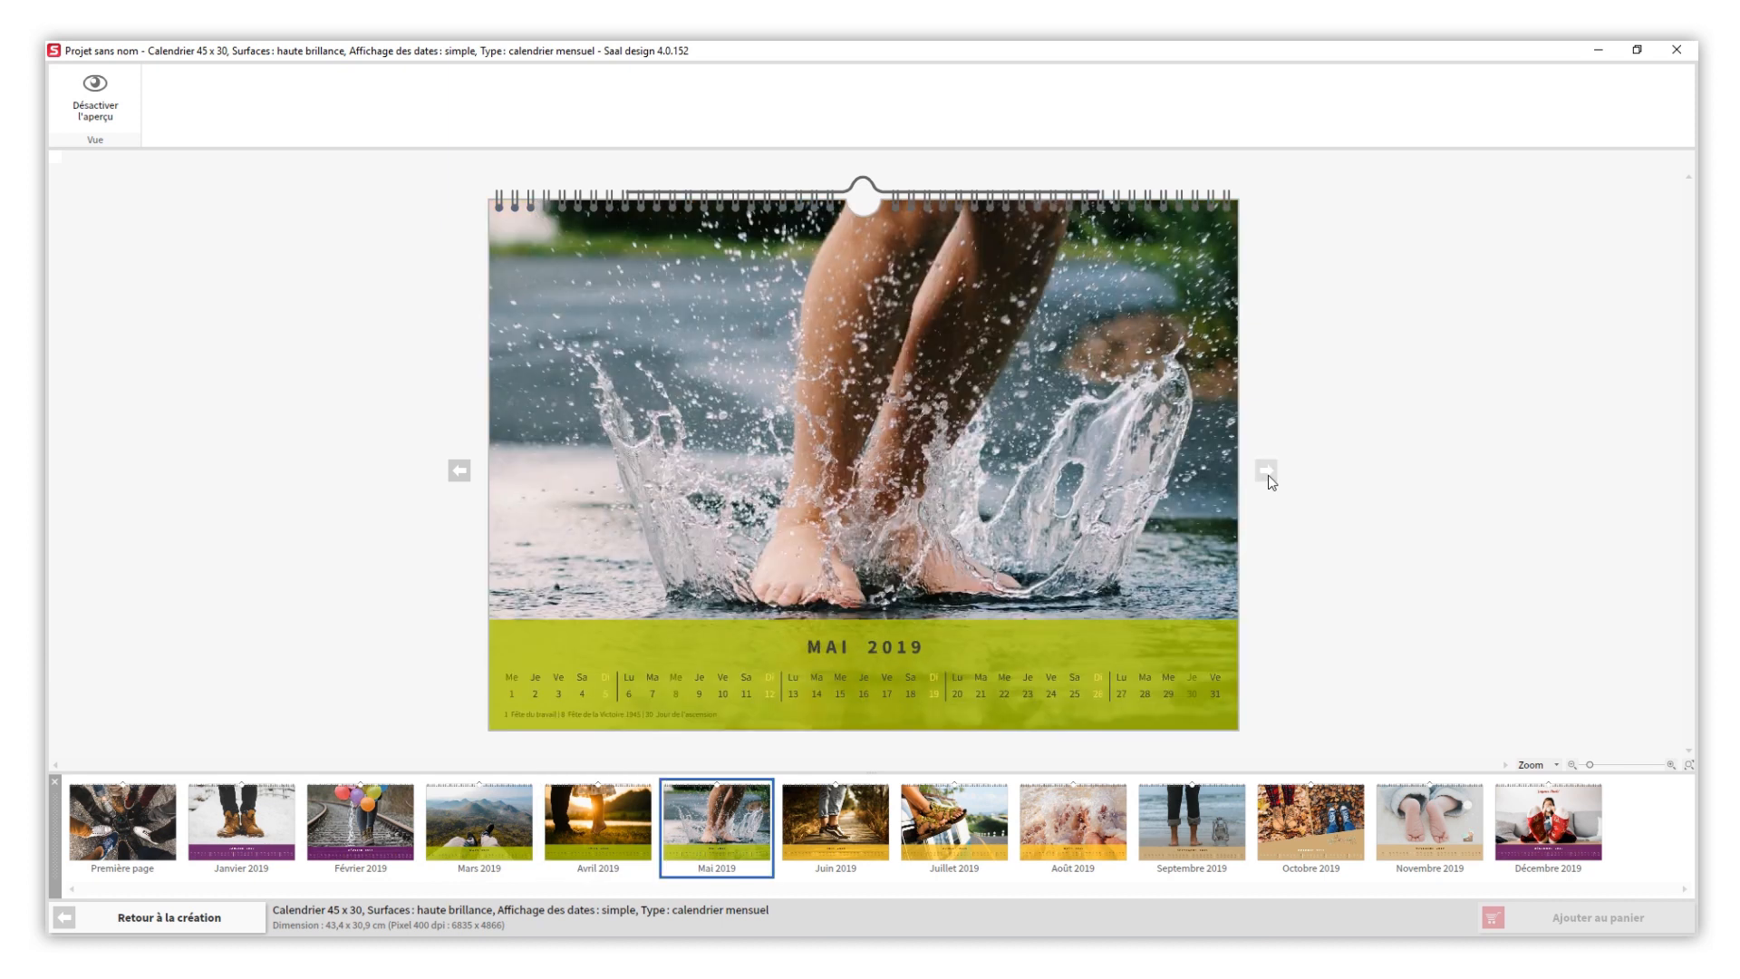
left_click(1267, 471)
left_click(1267, 472)
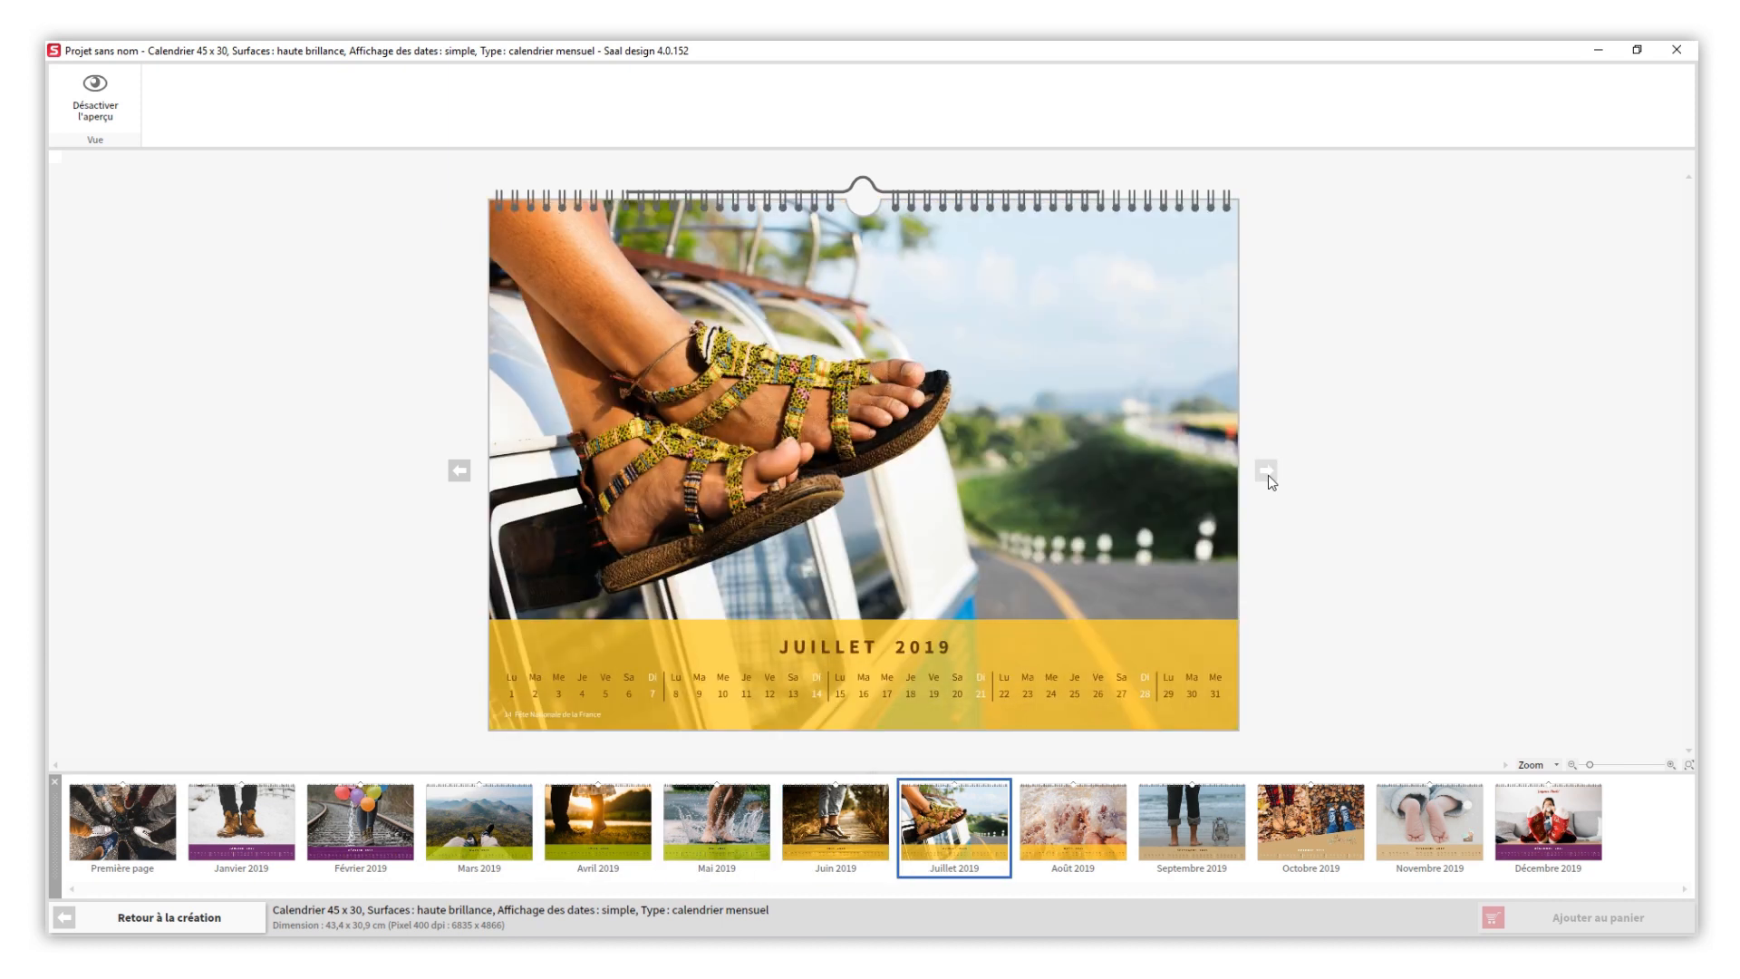
left_click(1267, 472)
left_click(1267, 471)
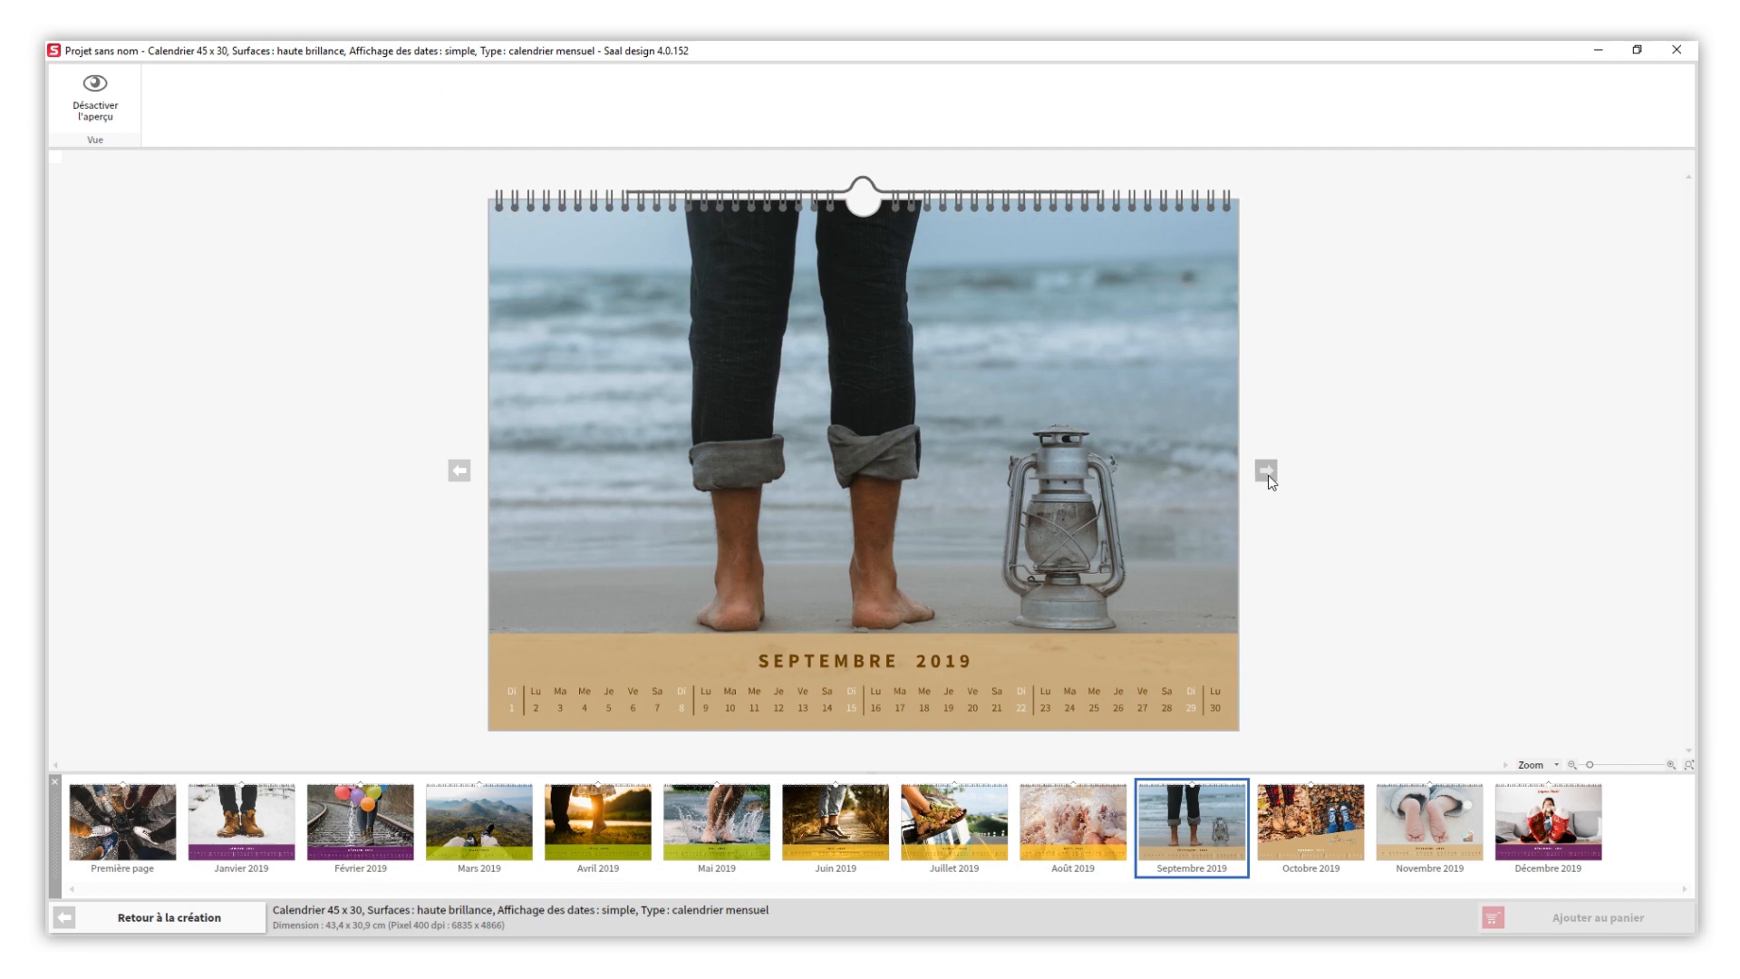
left_click(1267, 471)
left_click(1267, 471)
left_click(1267, 471)
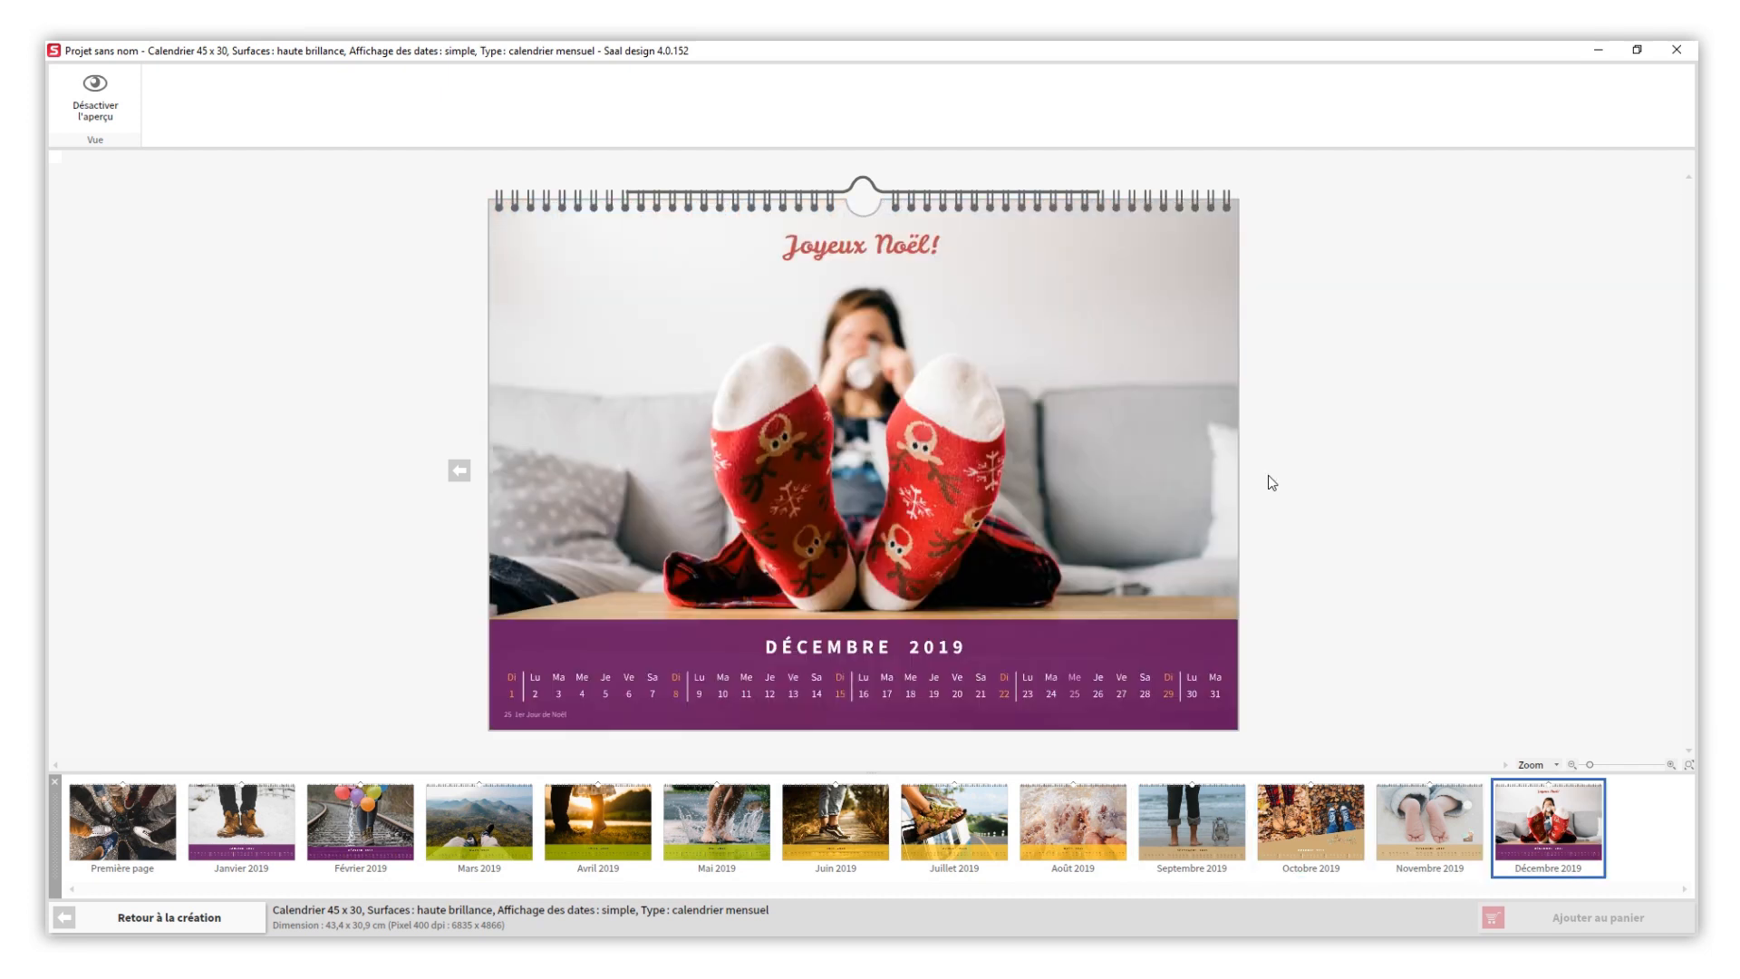
- Leave the calendar preview and save the project
left_click(95, 90)
left_click(76, 95)
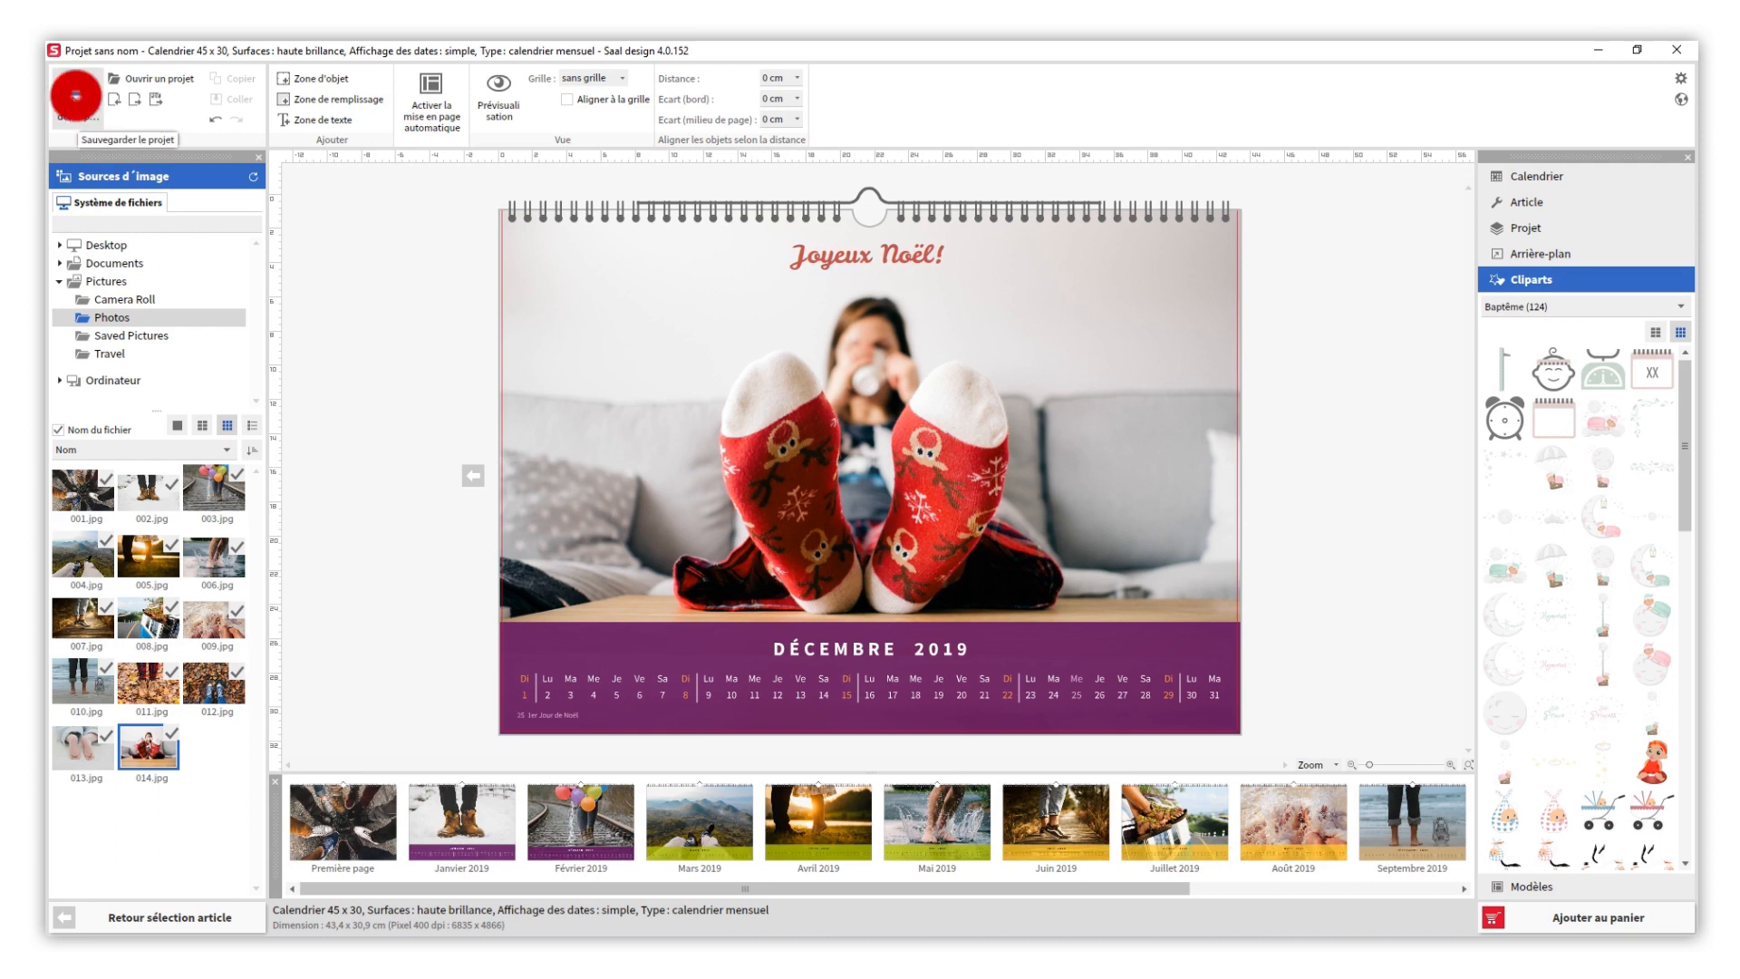